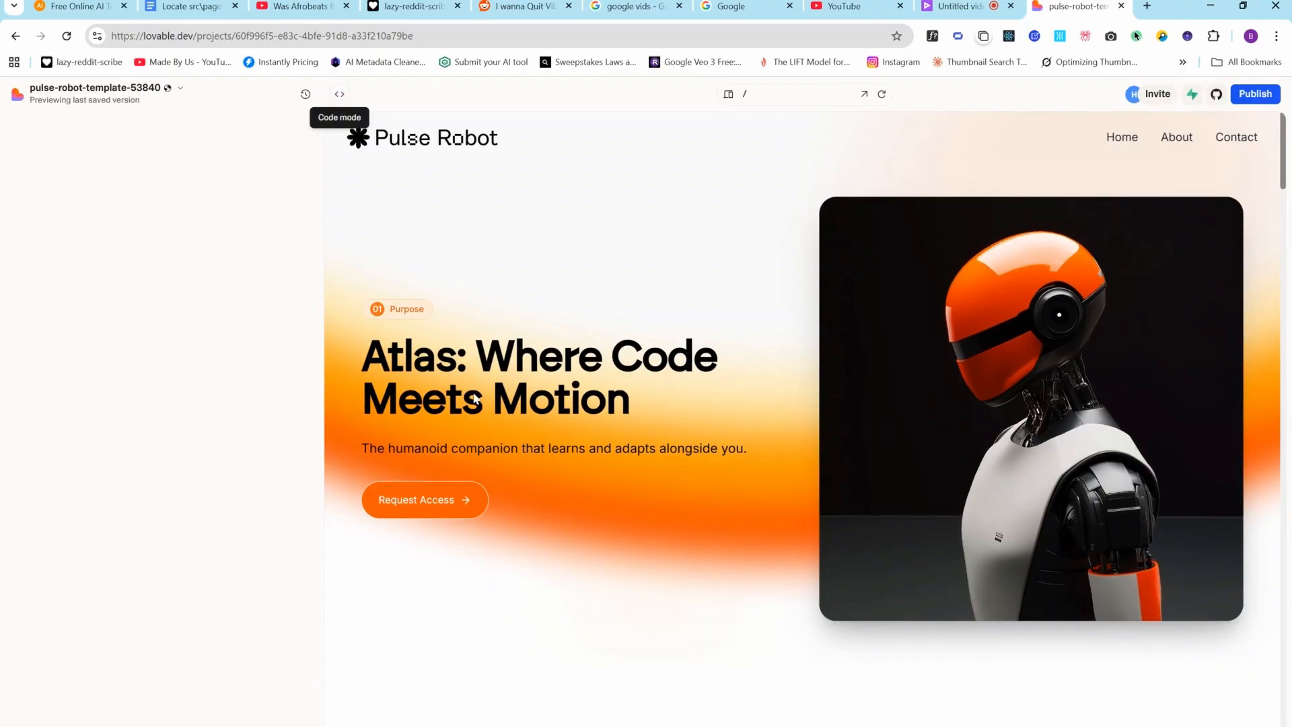
Look through the Pulse Robot landing page in the project preview, from the hero to the Why Humanoid section
scroll(474, 393, down, 5)
scroll(465, 309, down, 2)
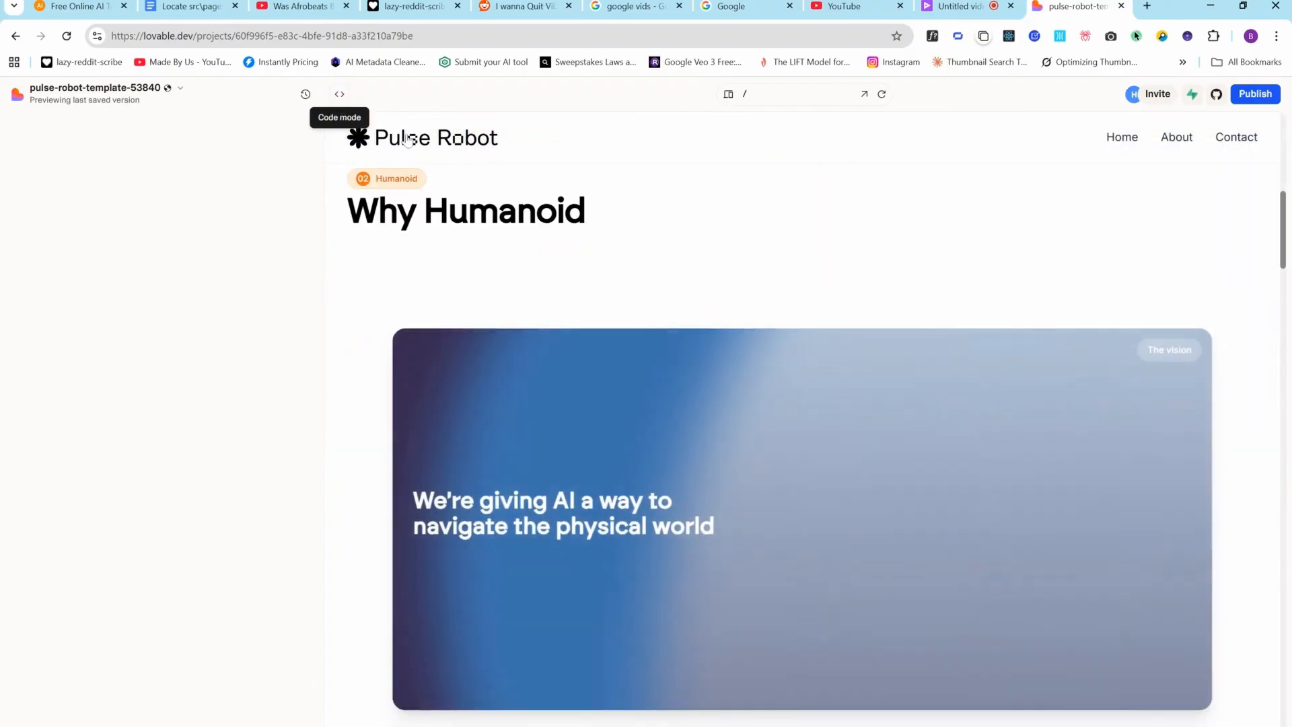
scroll(465, 310, up, 3)
scroll(466, 309, down, 3)
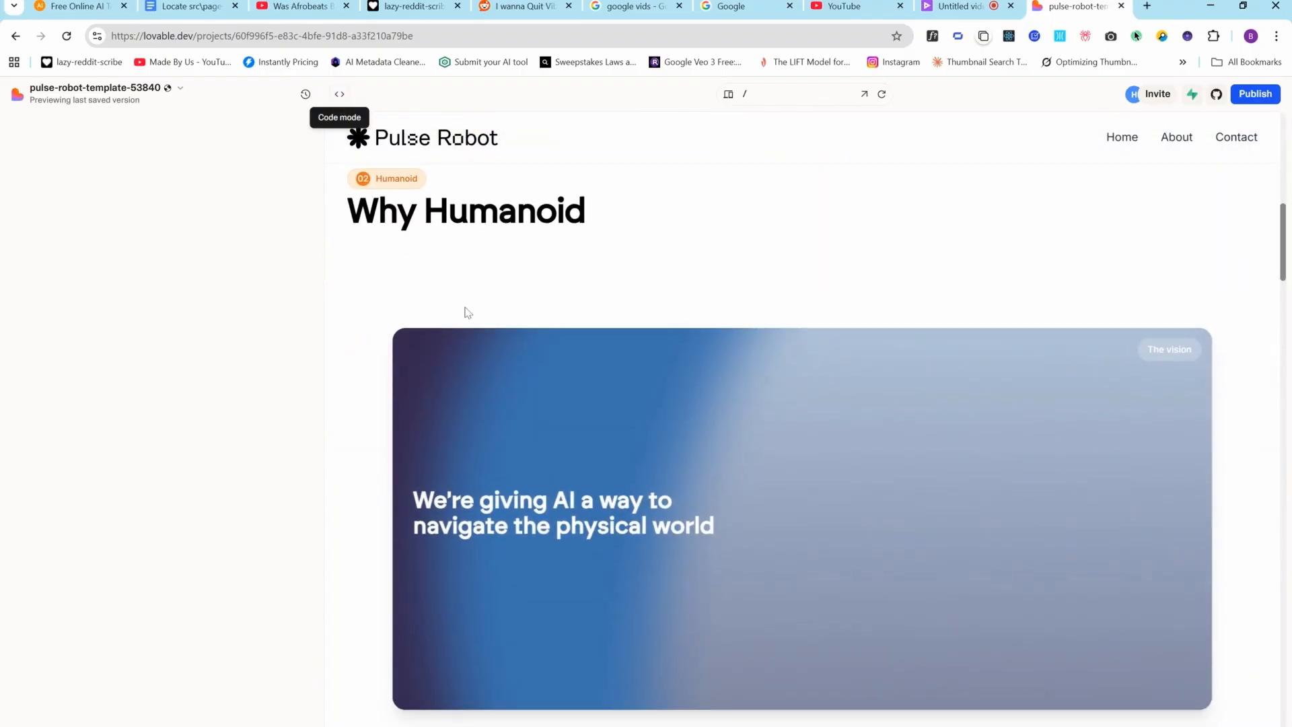
scroll(471, 316, up, 5)
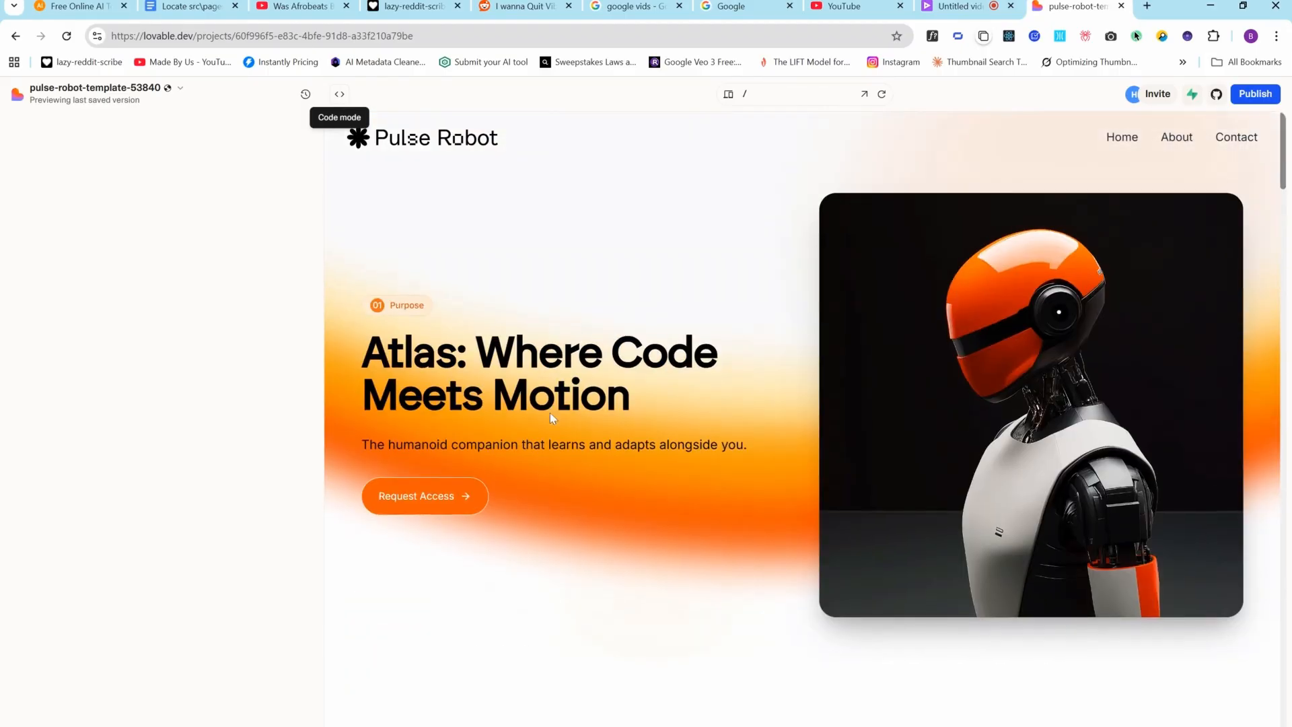
scroll(551, 413, down, 5)
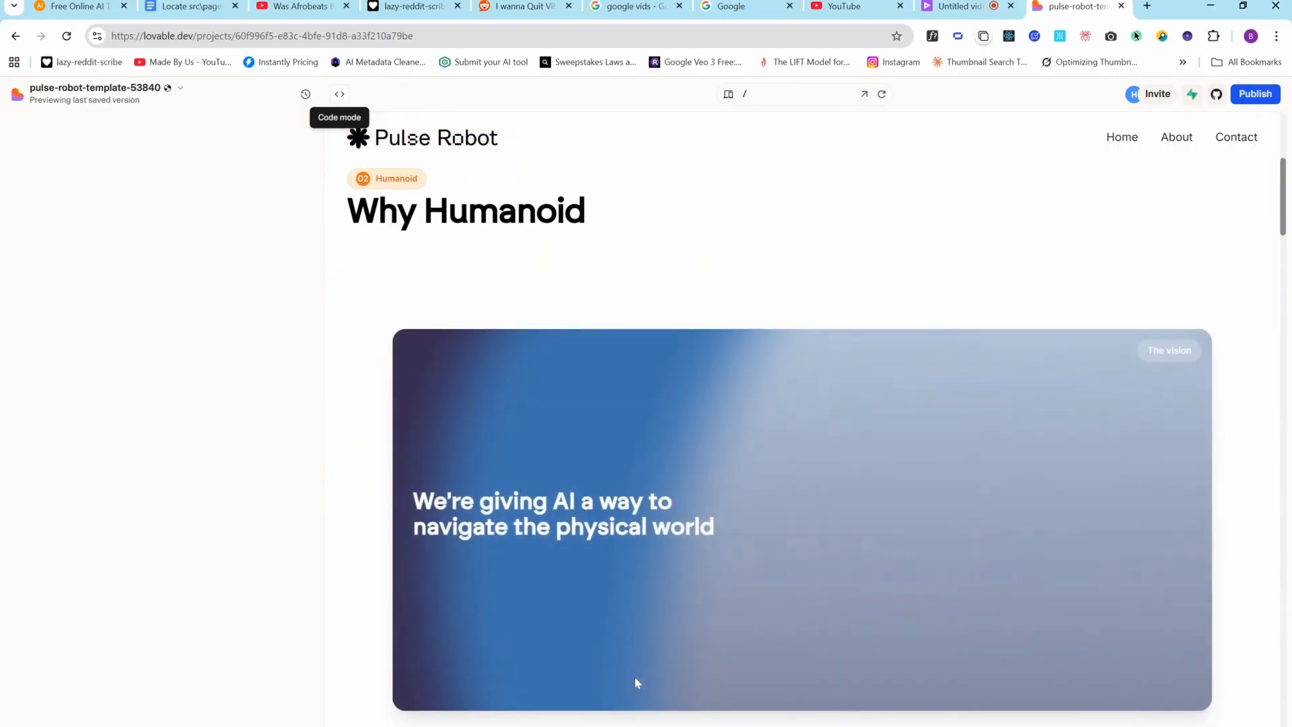
scroll(637, 683, down, 5)
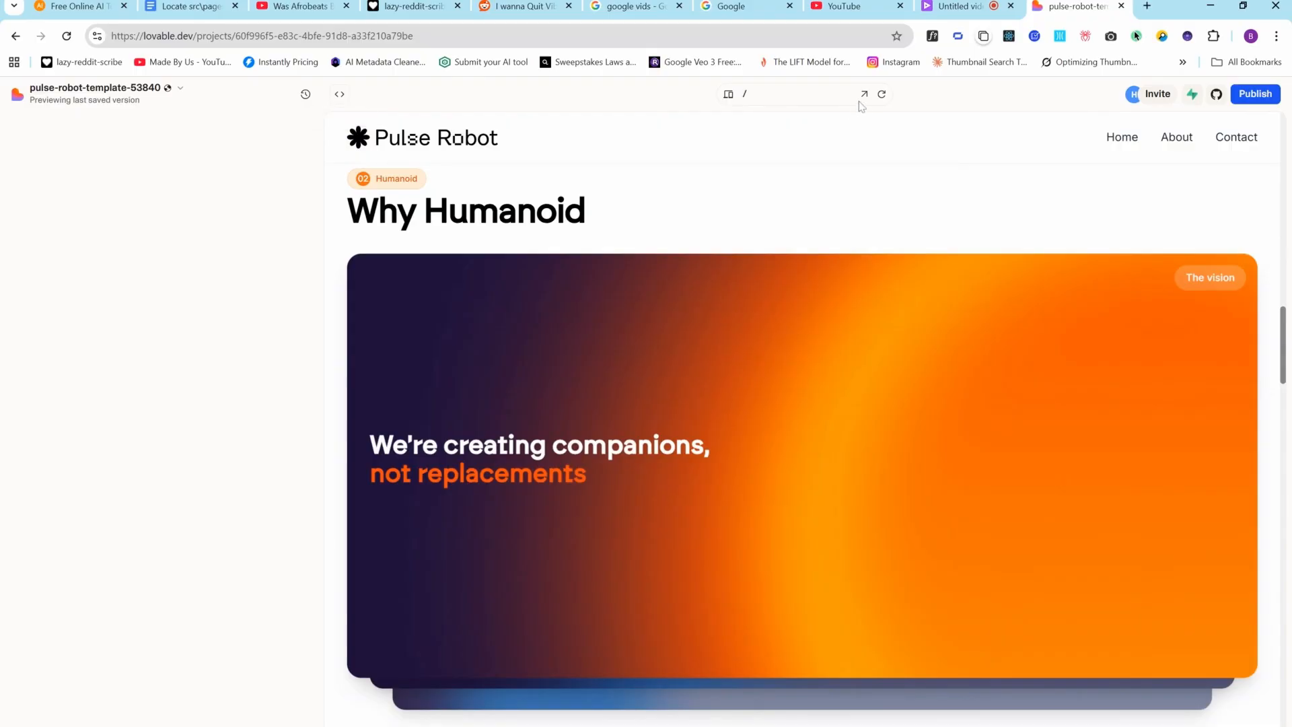
Open the site preview in a separate browser tab, and return to the project to examine the lower page sections
click(863, 95)
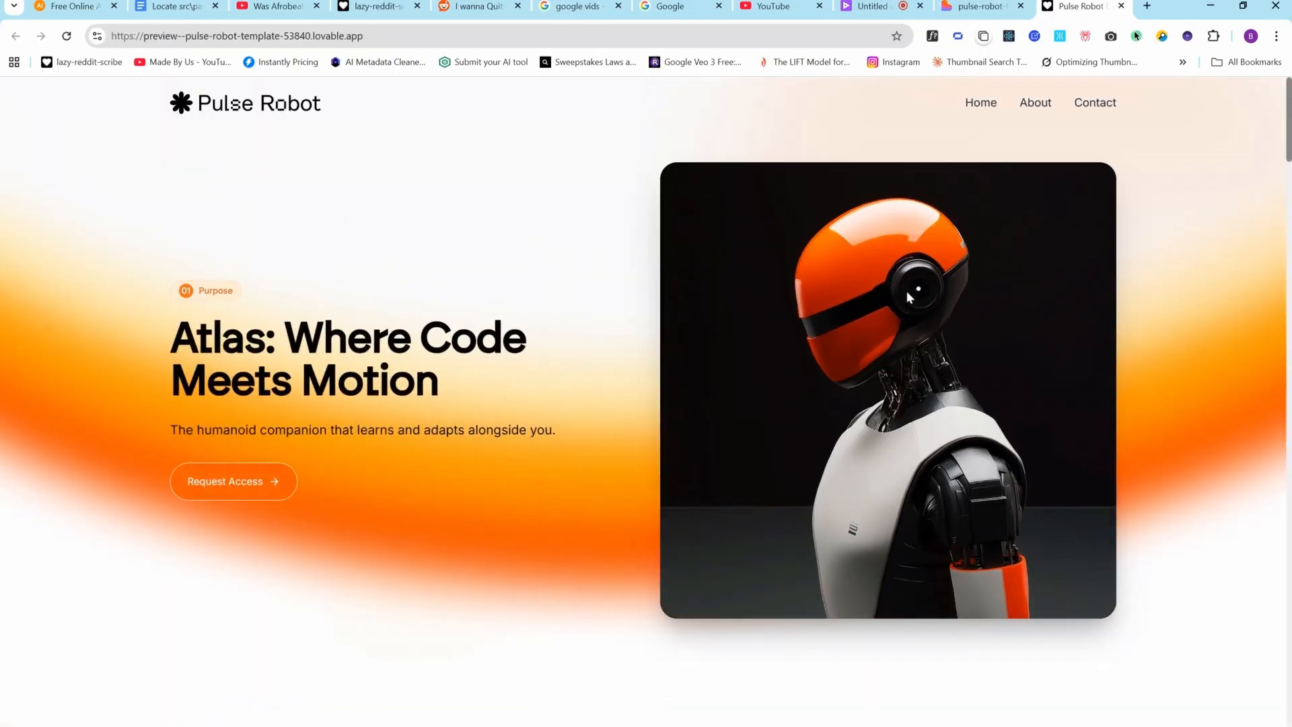
scroll(906, 291, down, 10)
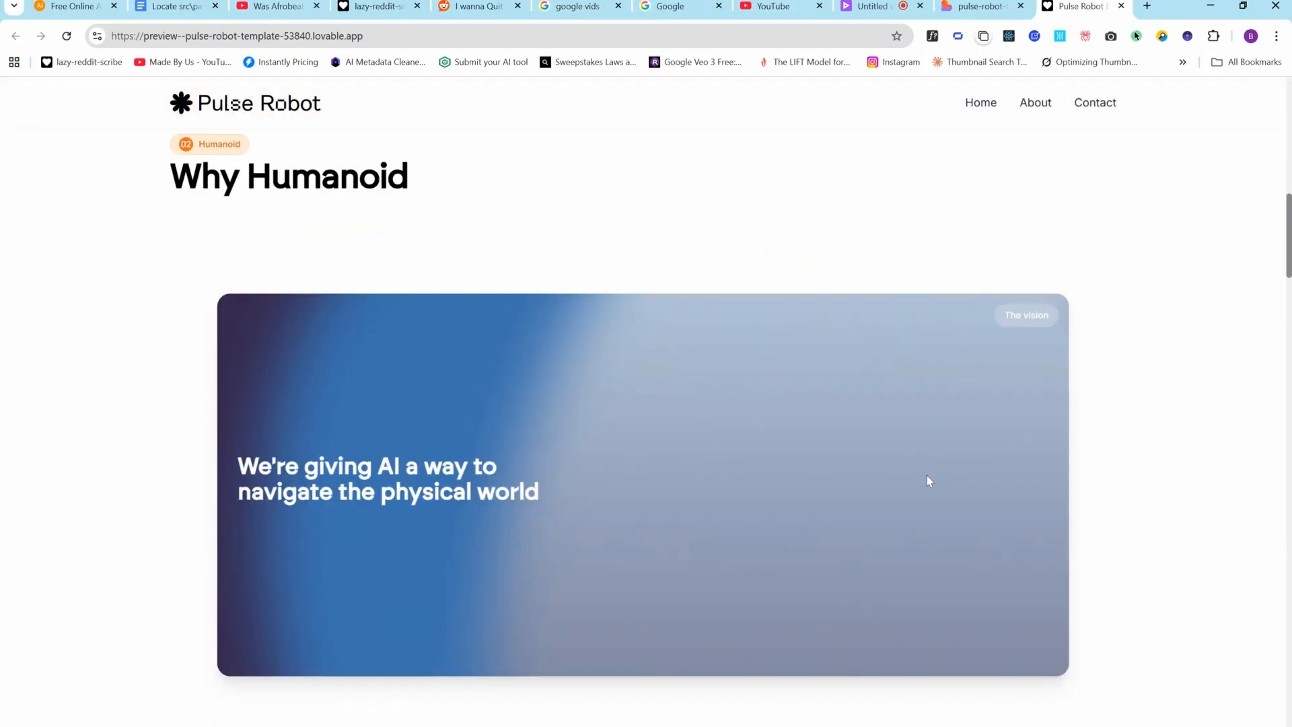
click(972, 8)
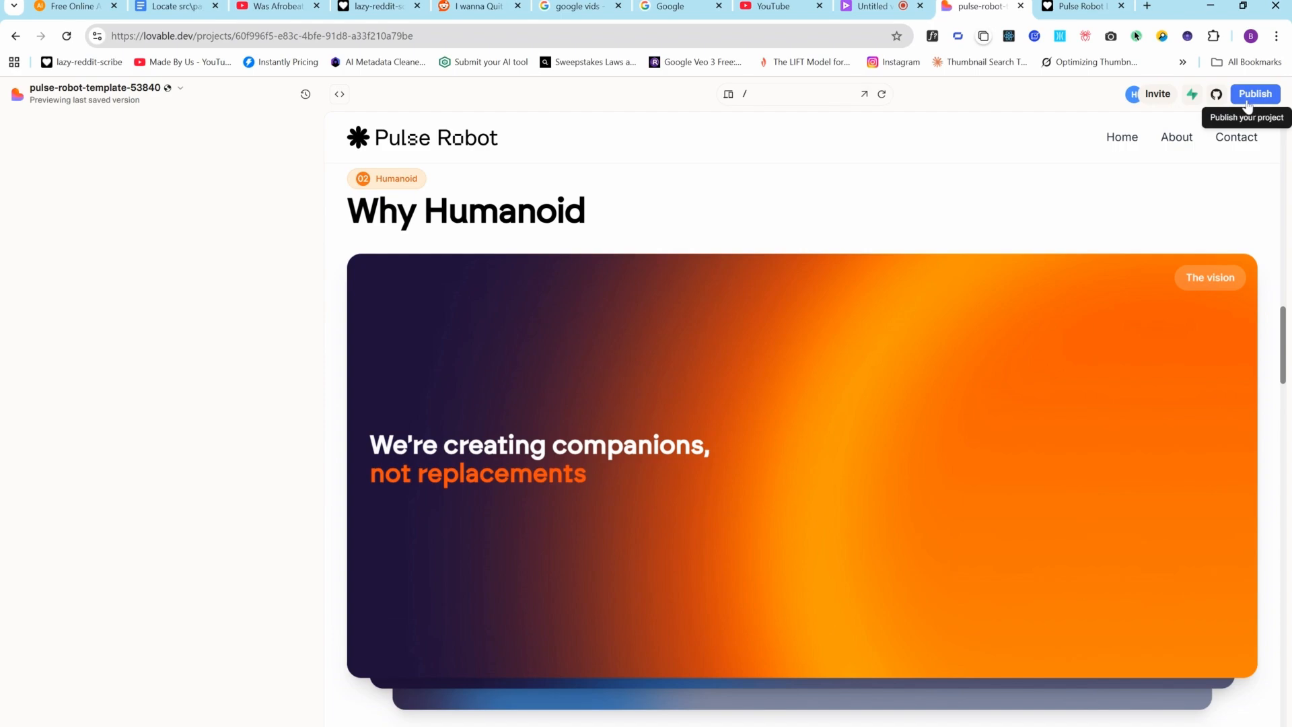
scroll(842, 277, down, 2)
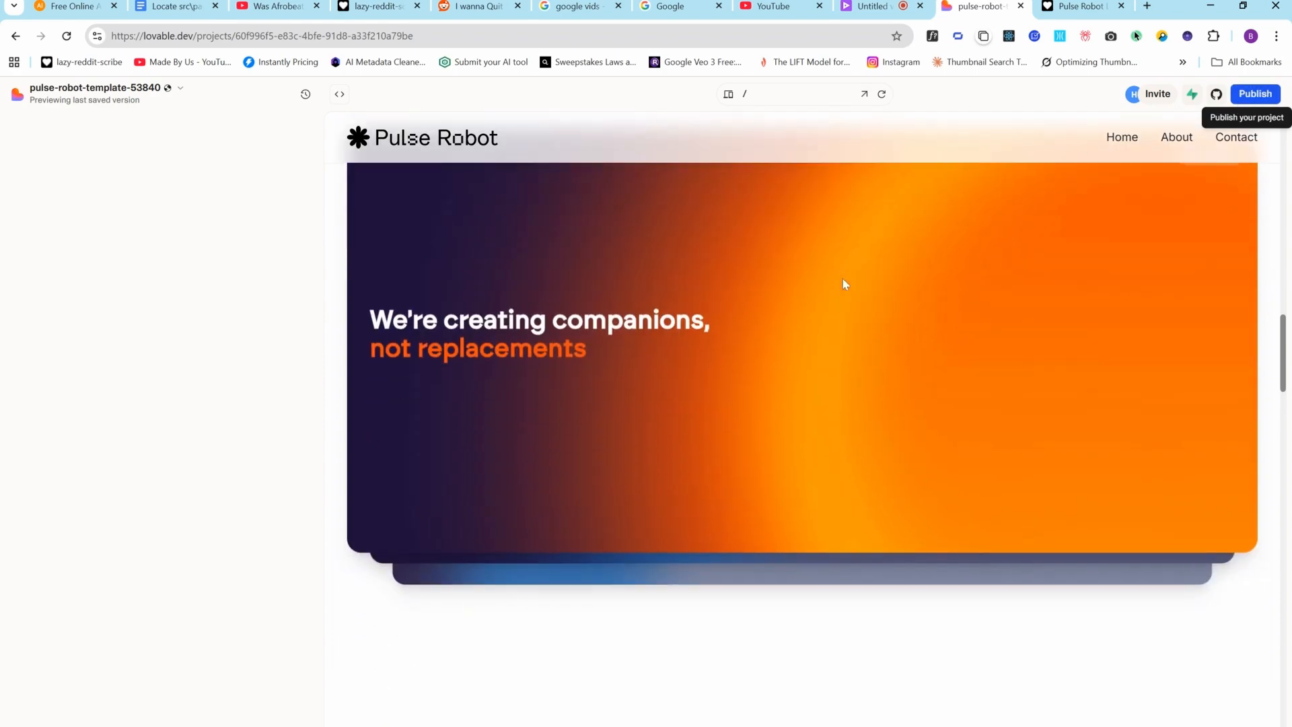
scroll(837, 447, down, 10)
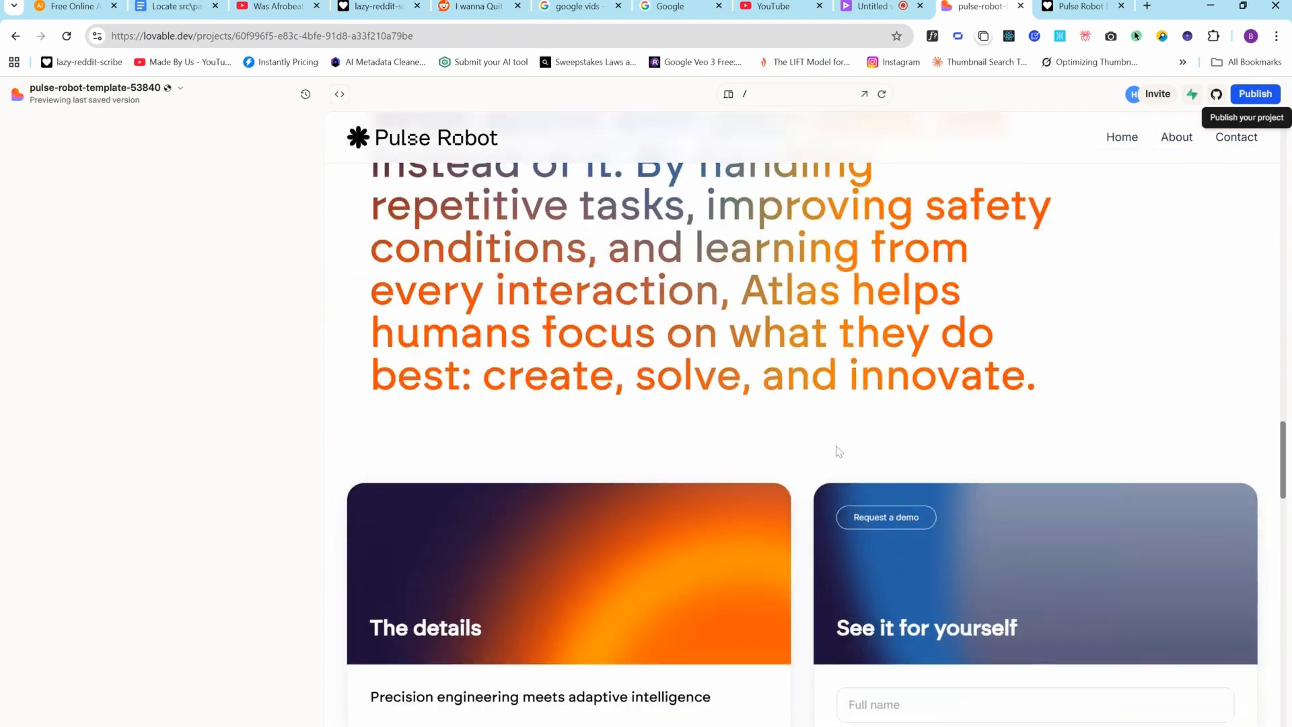
scroll(839, 450, down, 8)
Review the full-page Pulse Robot preview from the Why Humanoid section down past the Features cards
click(1053, 10)
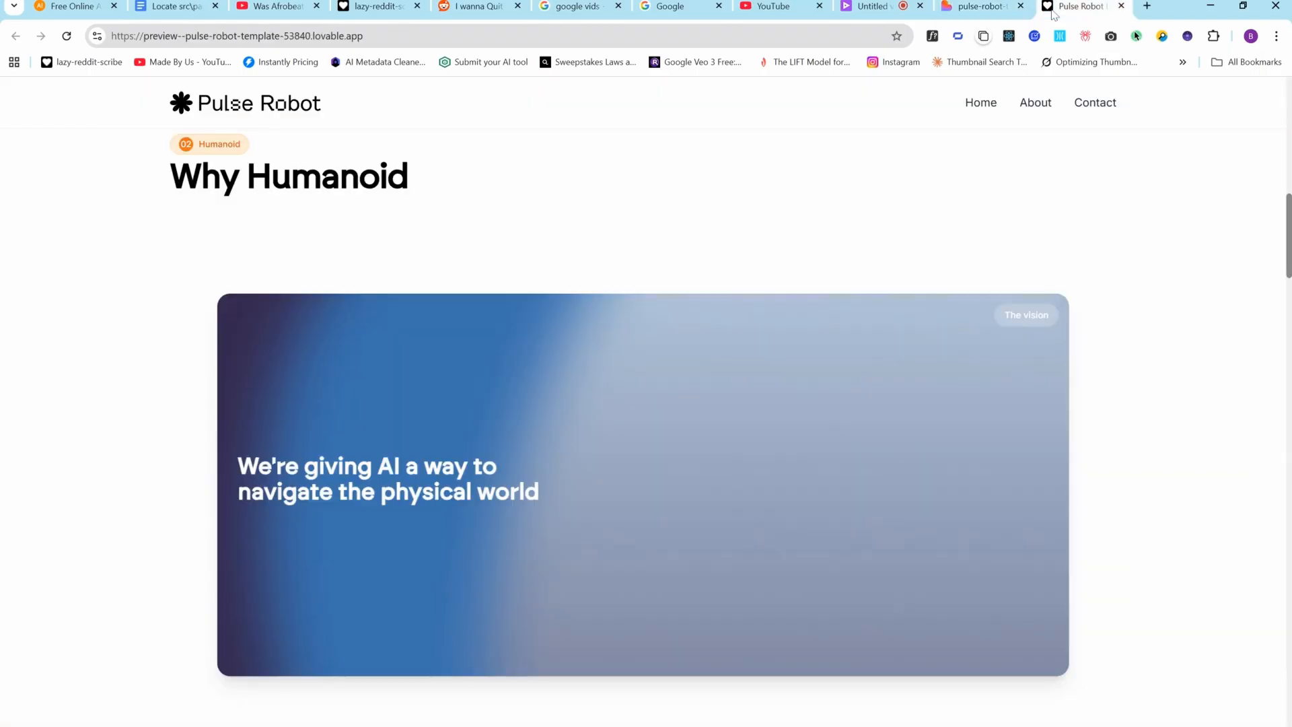
scroll(962, 475, down, 6)
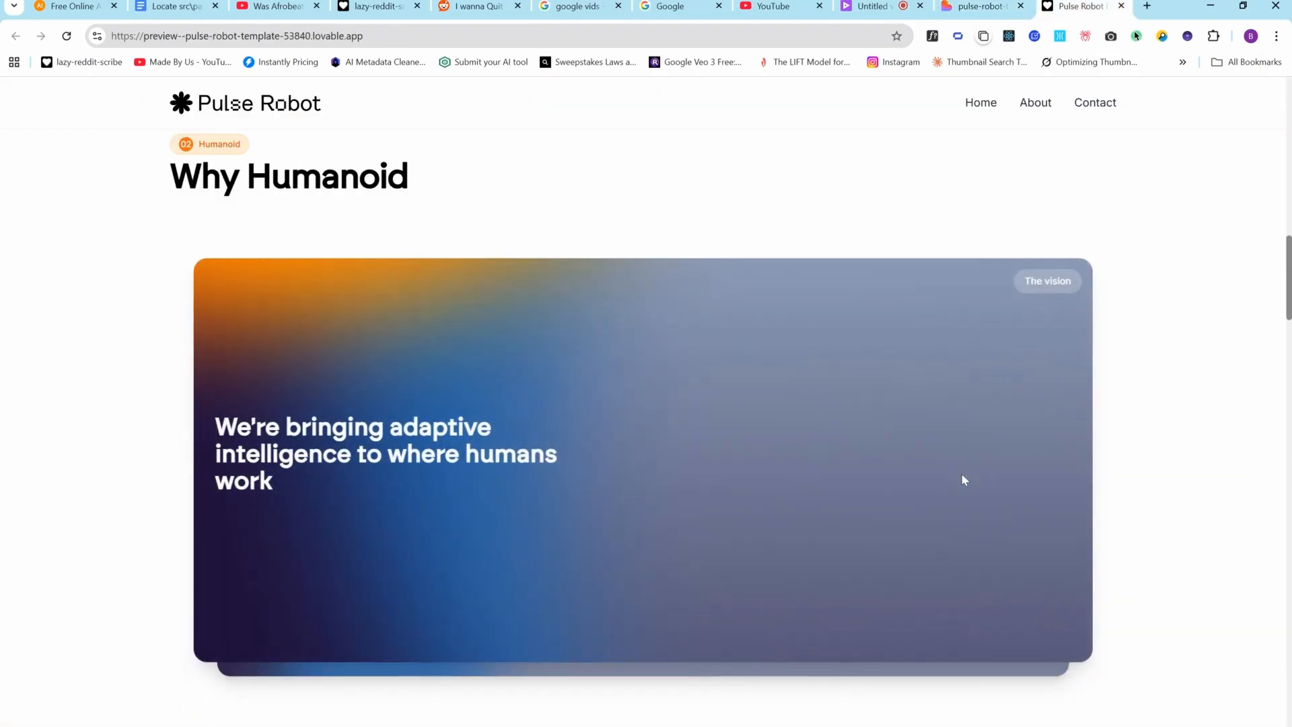
scroll(962, 479, down, 6)
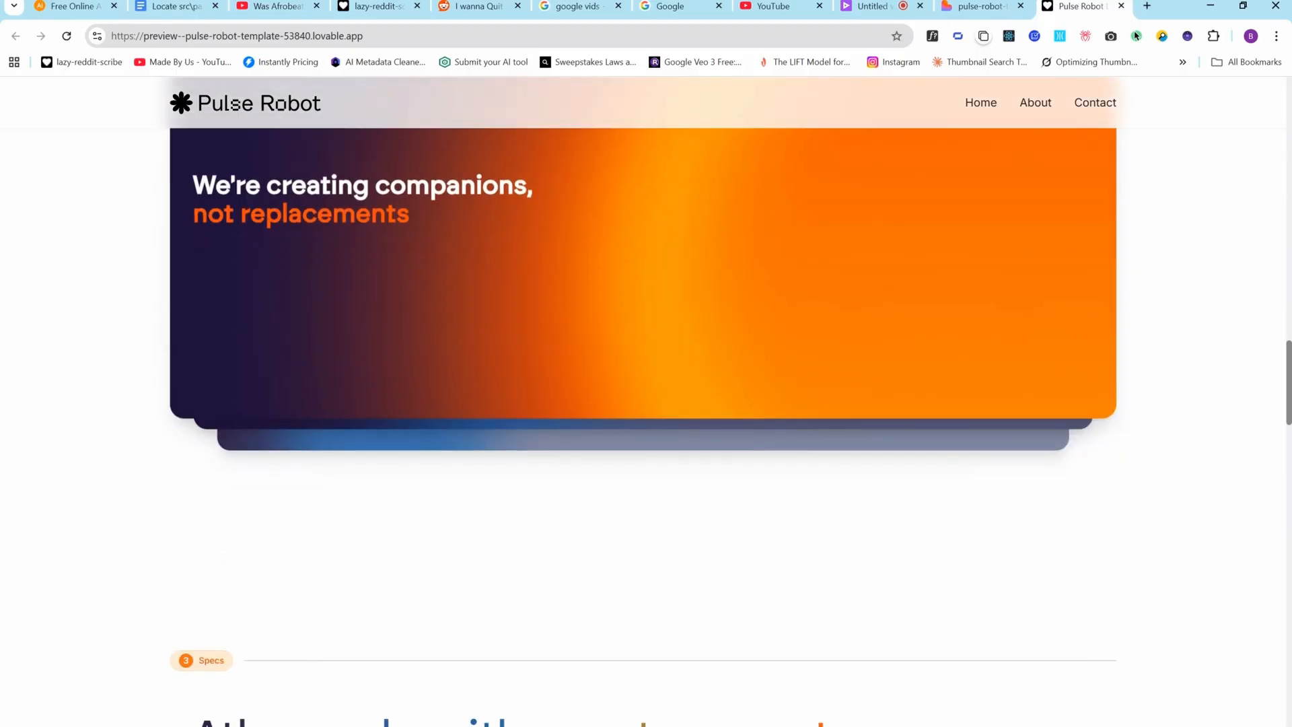
scroll(962, 532, down, 8)
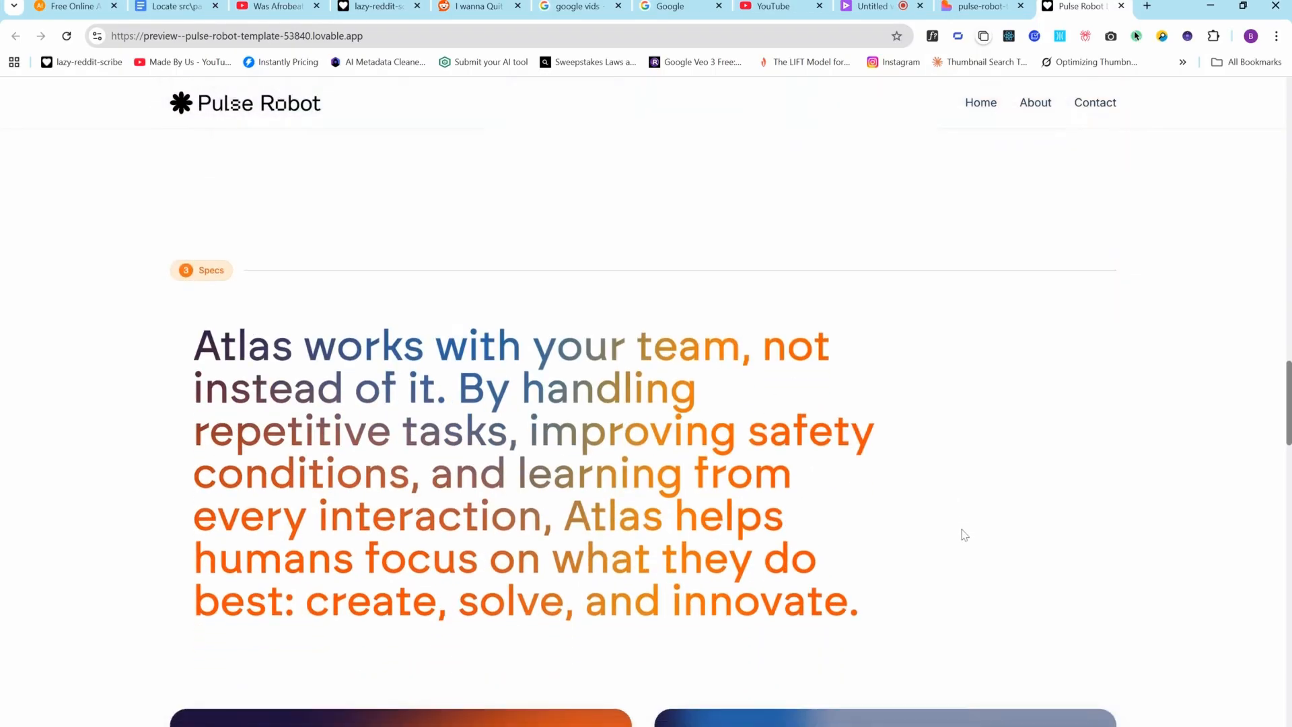
scroll(962, 532, down, 10)
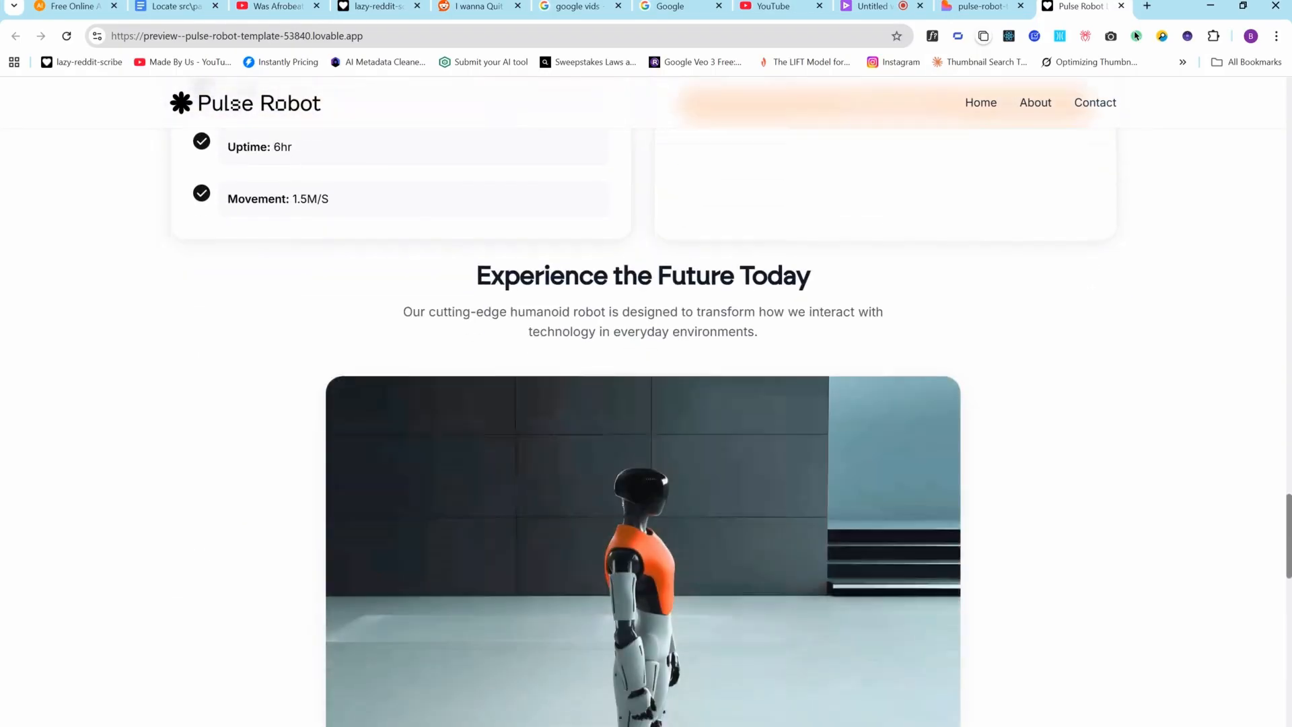
scroll(646, 403, down, 7)
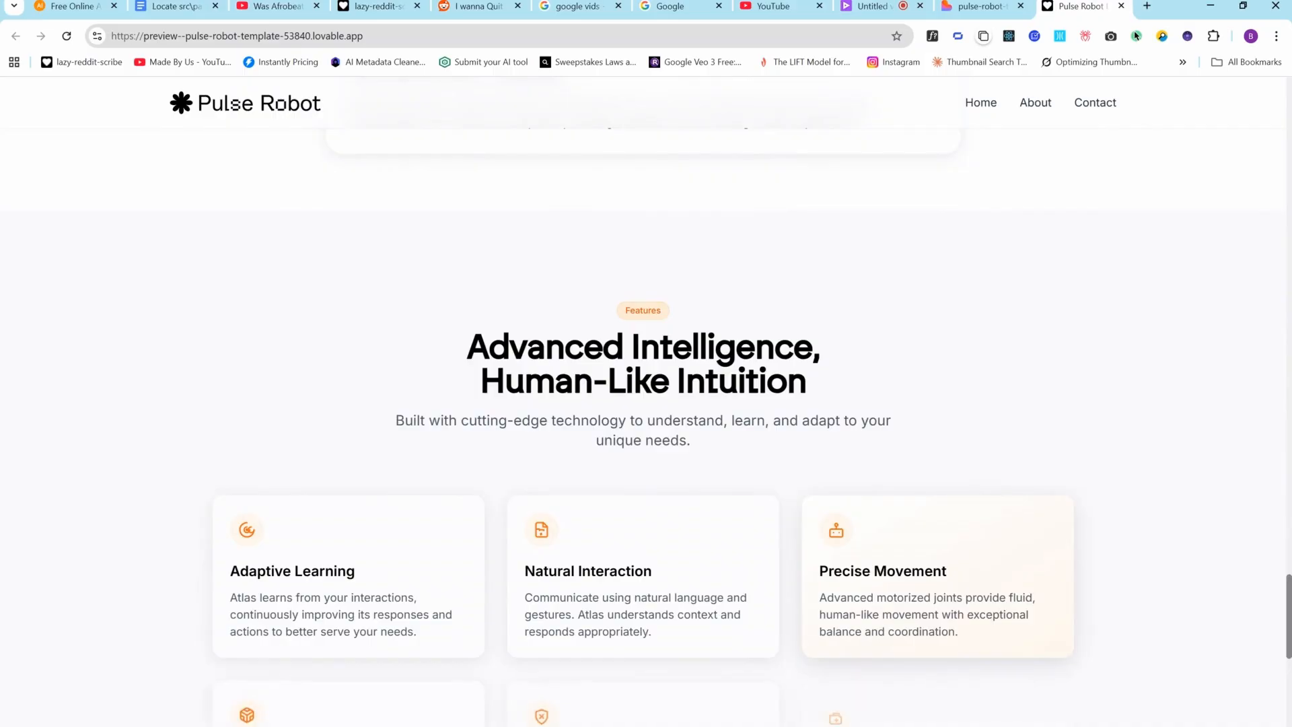
scroll(646, 404, down, 9)
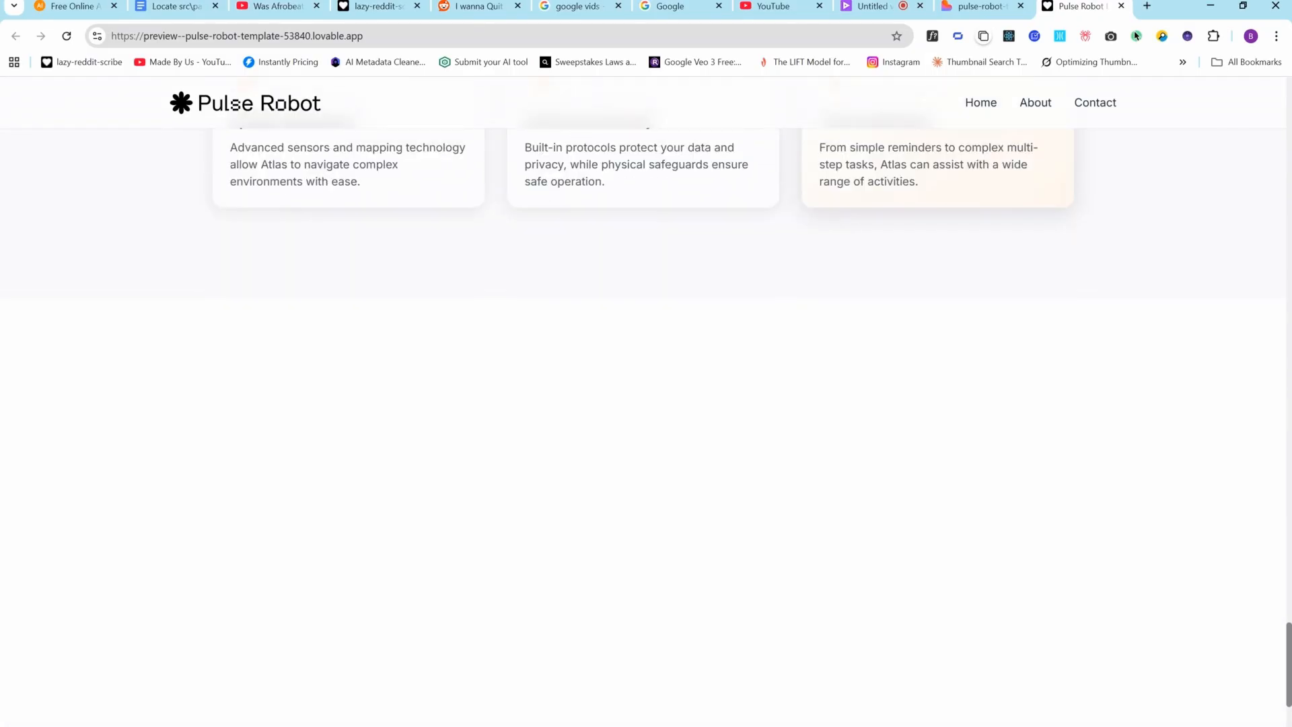
scroll(646, 404, down, 3)
Return to the Lovable project and show its source code with src/pages/Index.tsx open
click(982, 7)
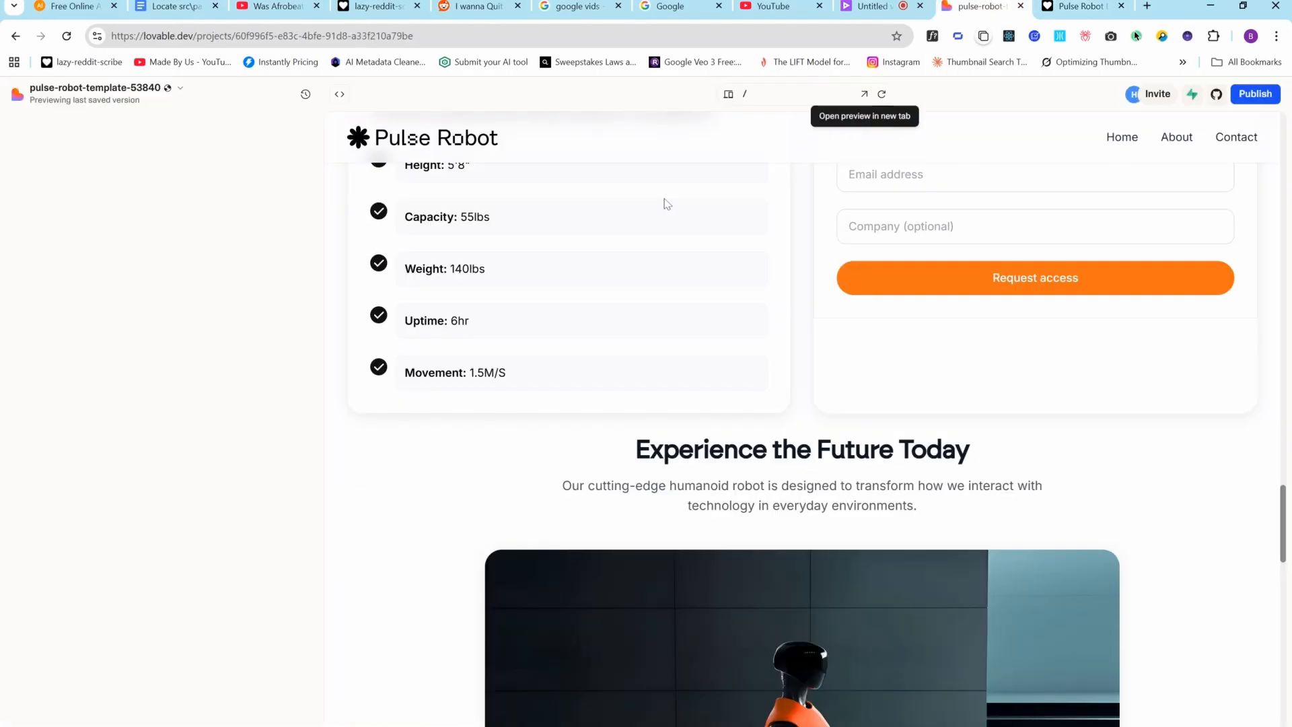
click(339, 94)
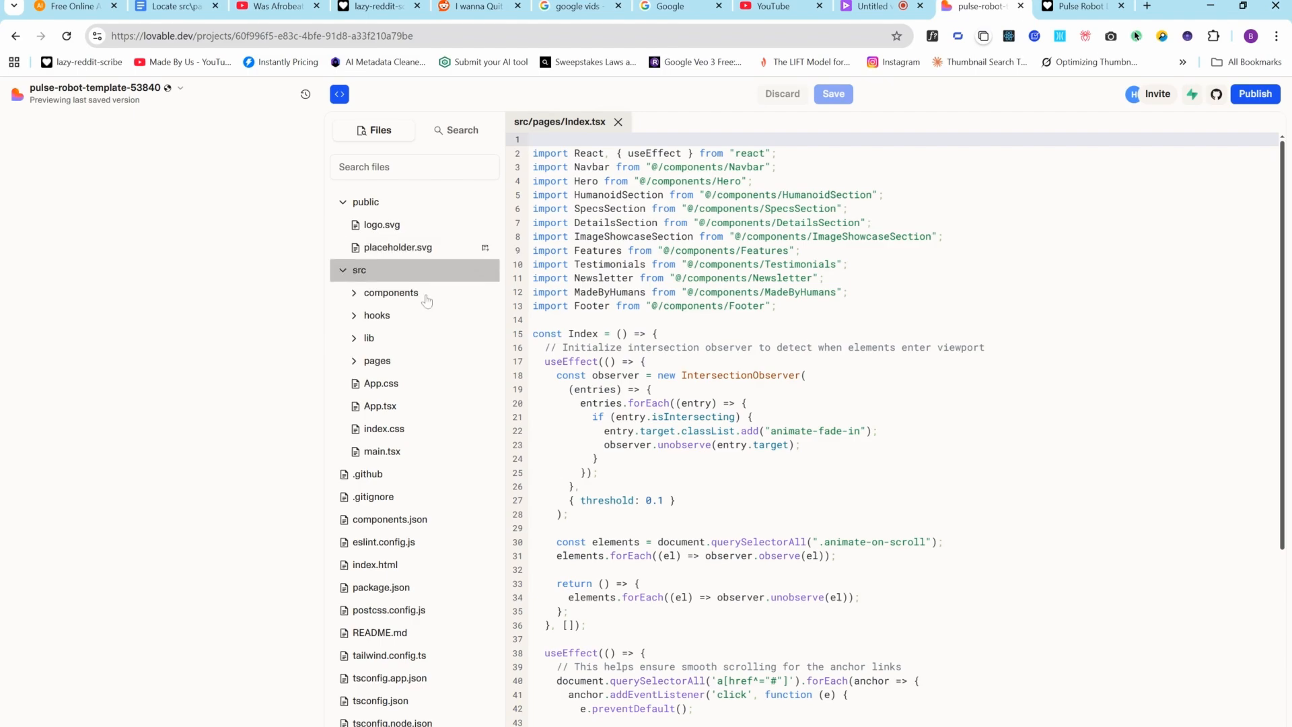
click(622, 501)
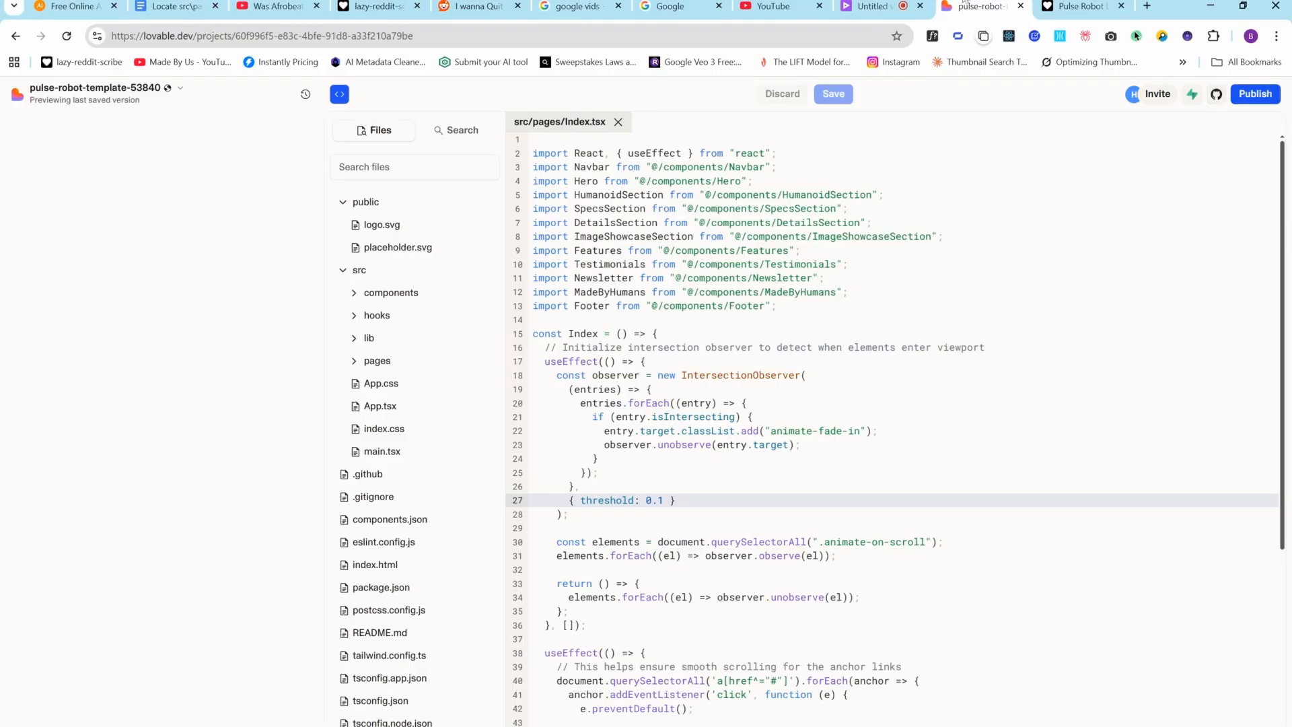
Open the GitHub dashboard in a new browser tab
click(1147, 5)
text(github)
key(Return)
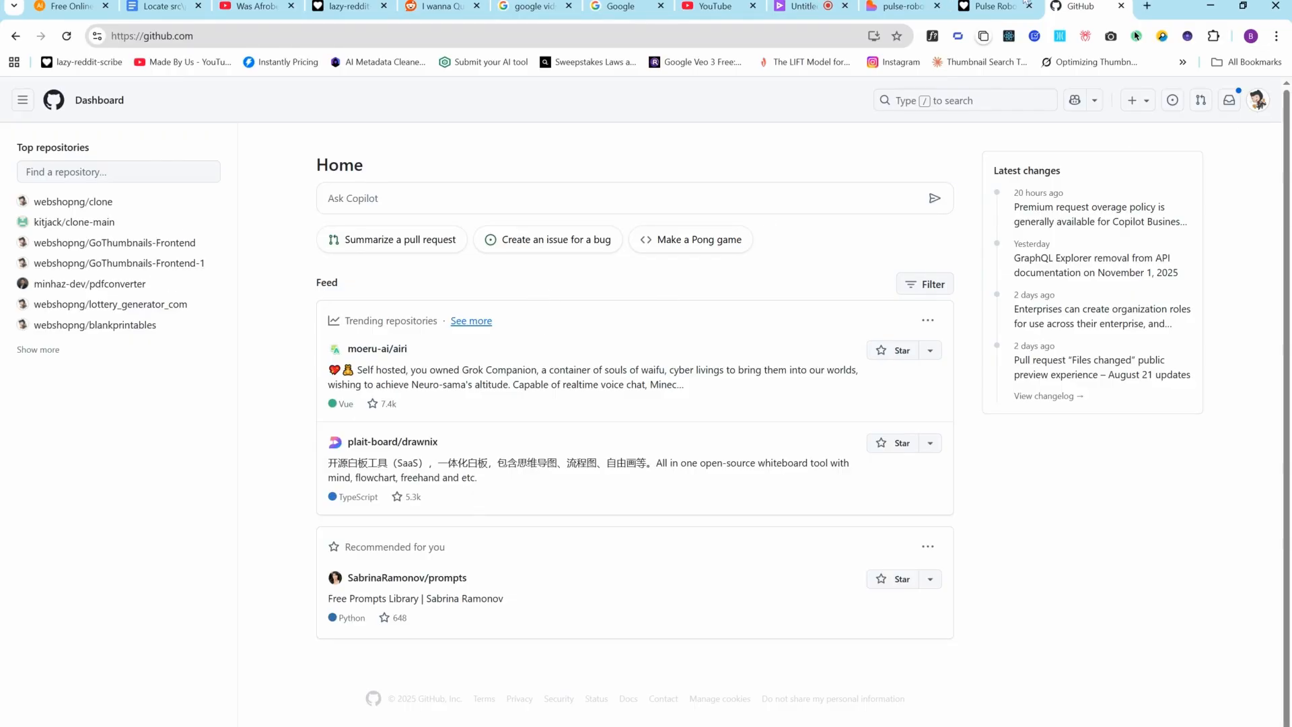
Connect the Lovable project to the available GitHub organization and approve the repository transfer
click(991, 7)
click(925, 12)
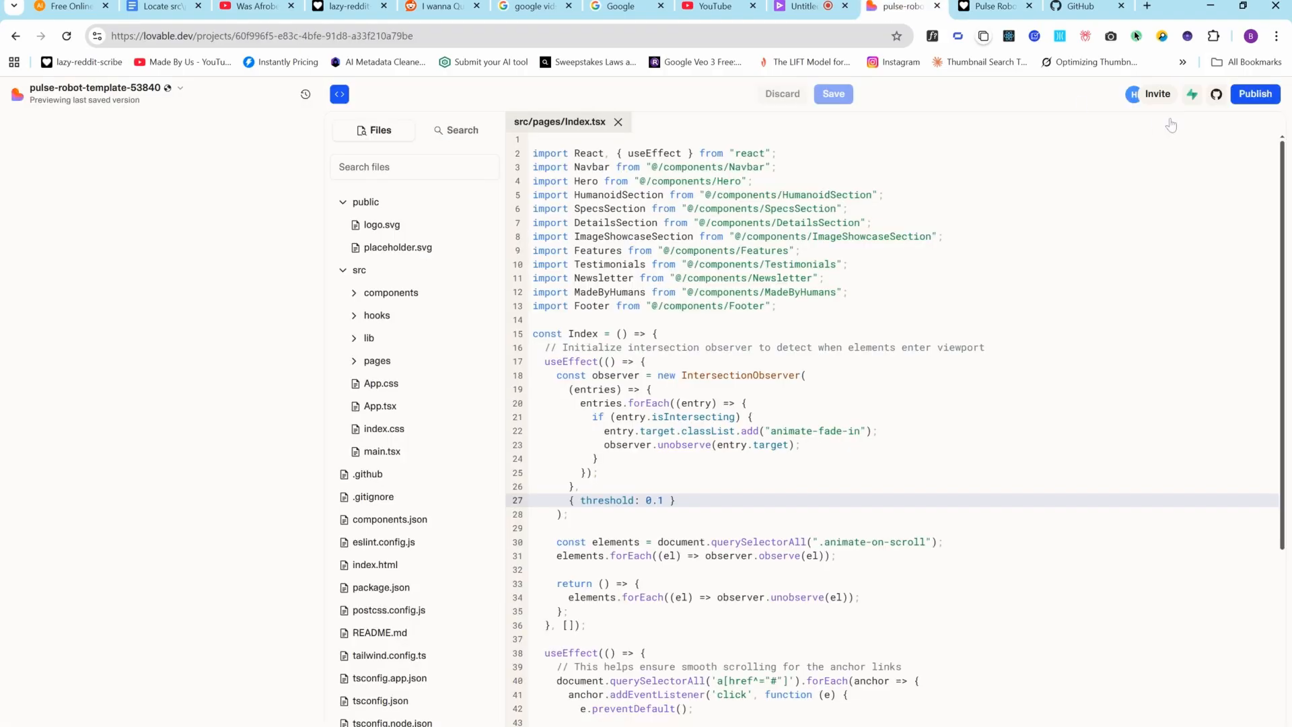
click(1216, 94)
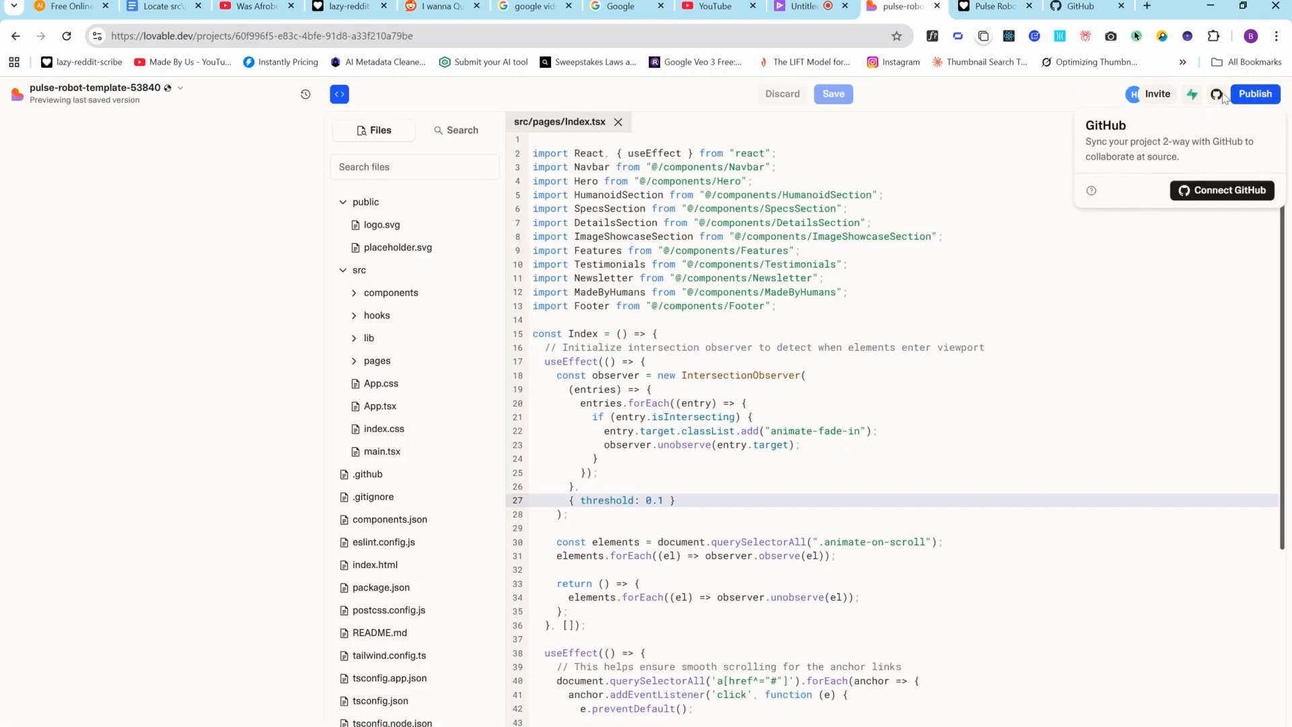
click(1216, 191)
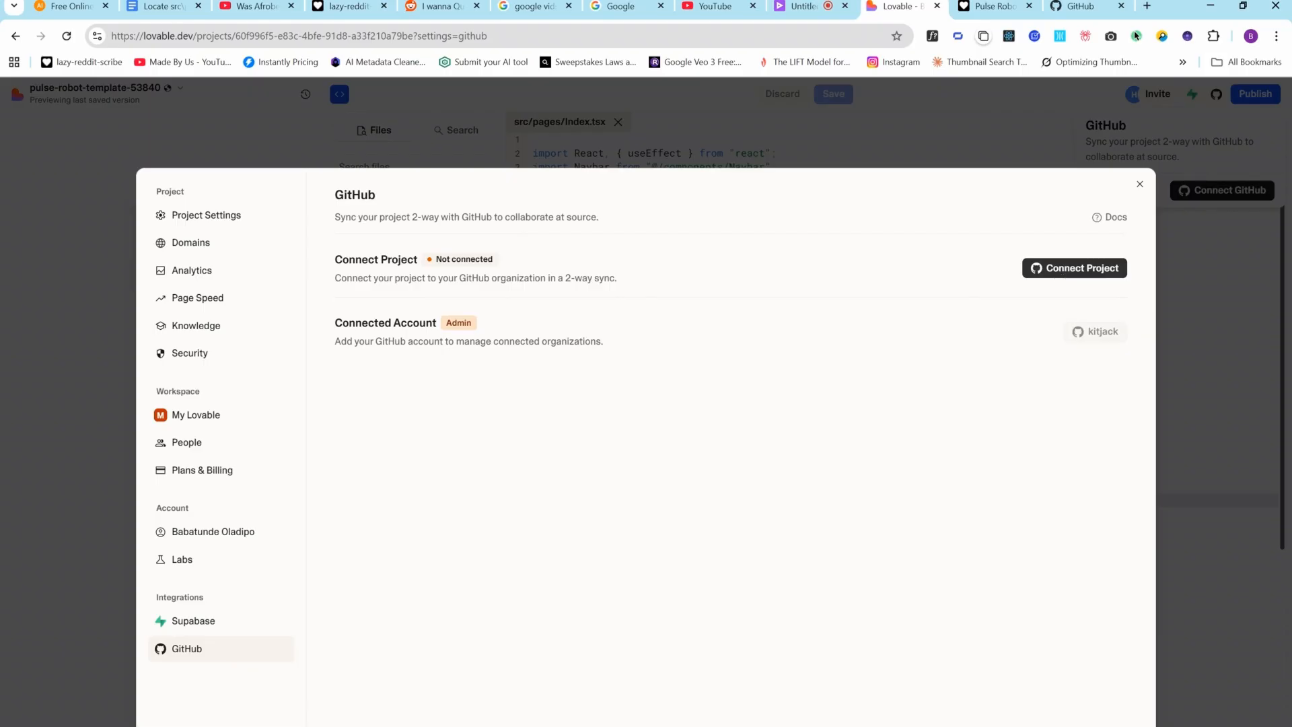
click(1063, 275)
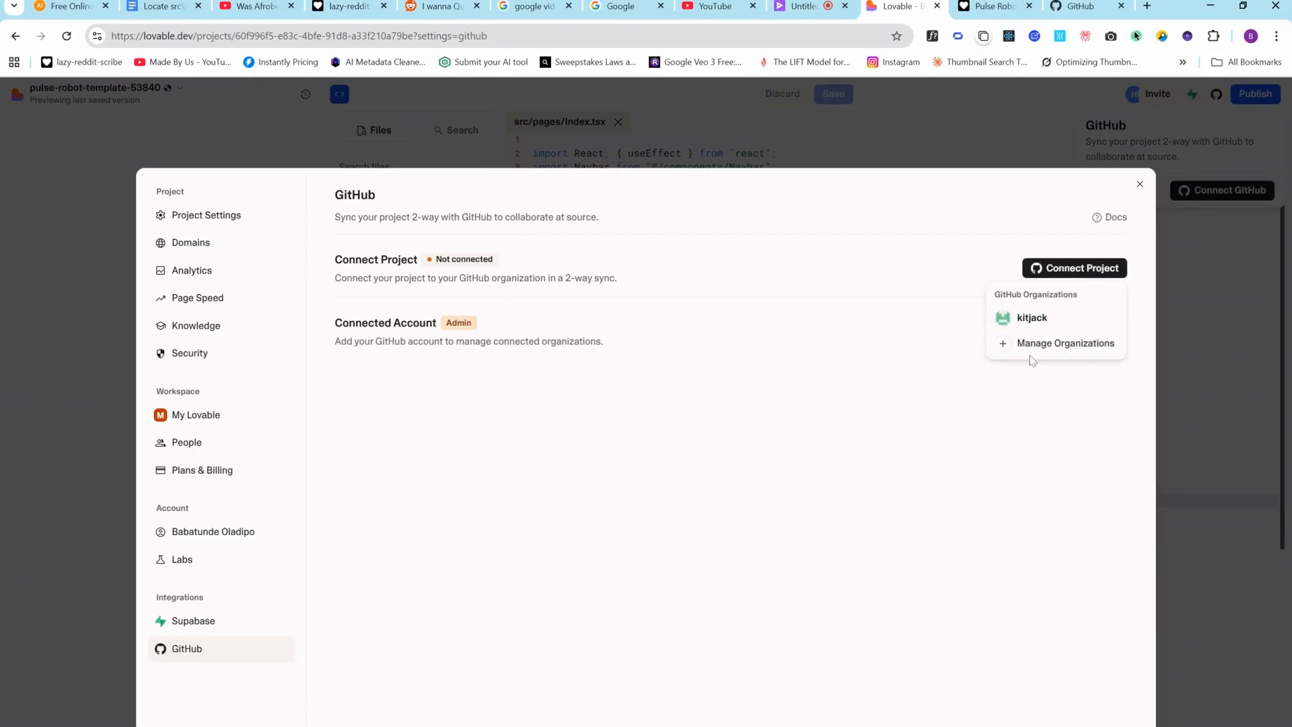
click(1029, 319)
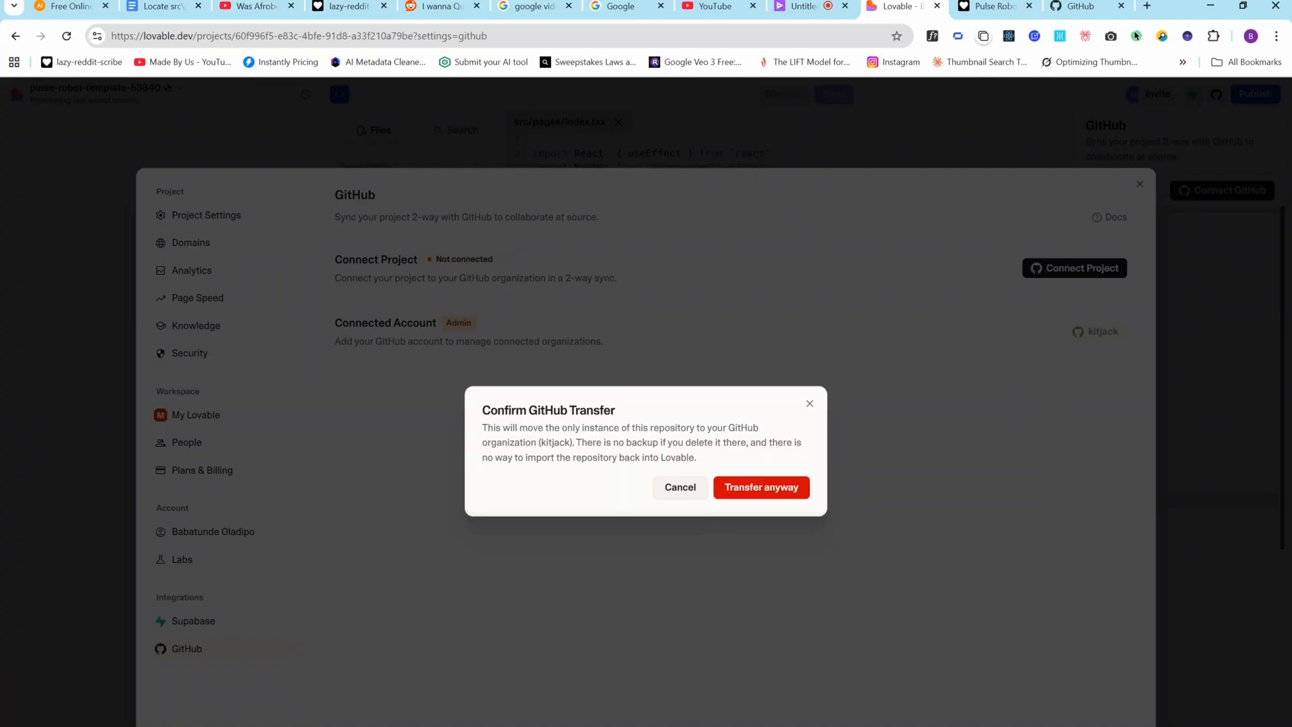
click(791, 488)
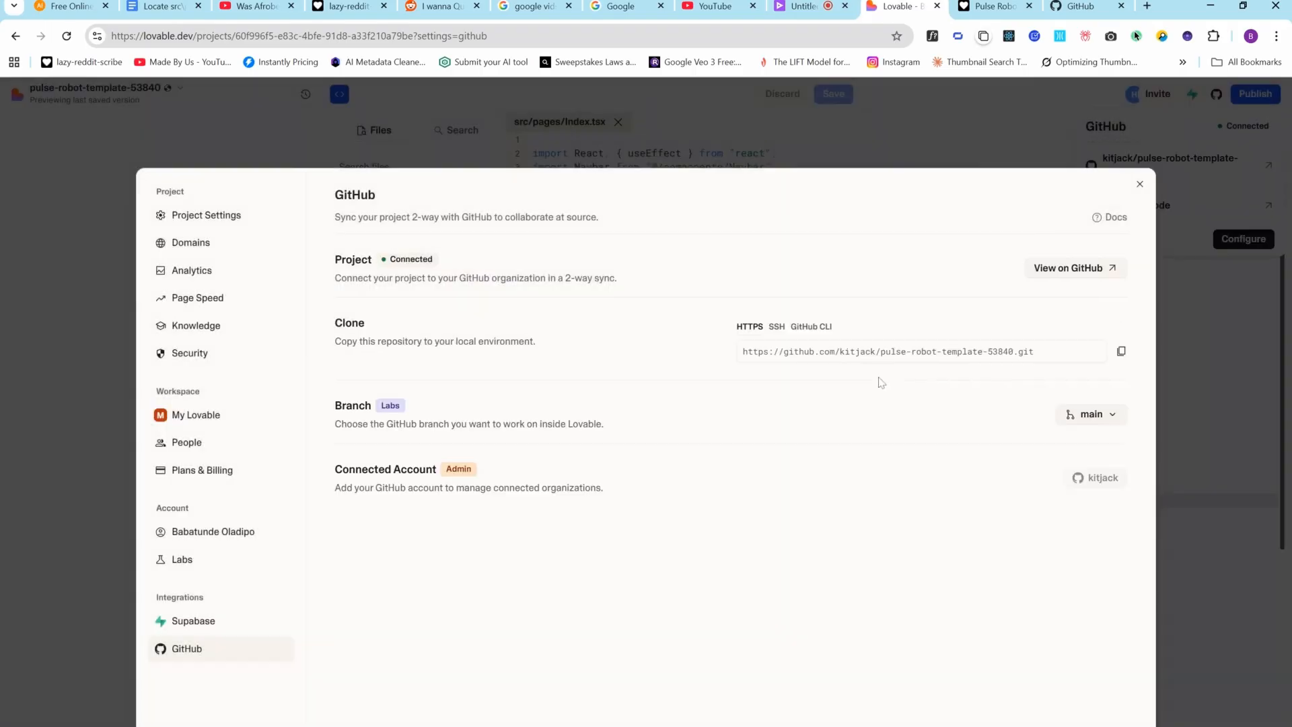
Copy the repository's HTTPS clone URL and open the repository on GitHub under the account that owns it
click(1122, 352)
click(1053, 276)
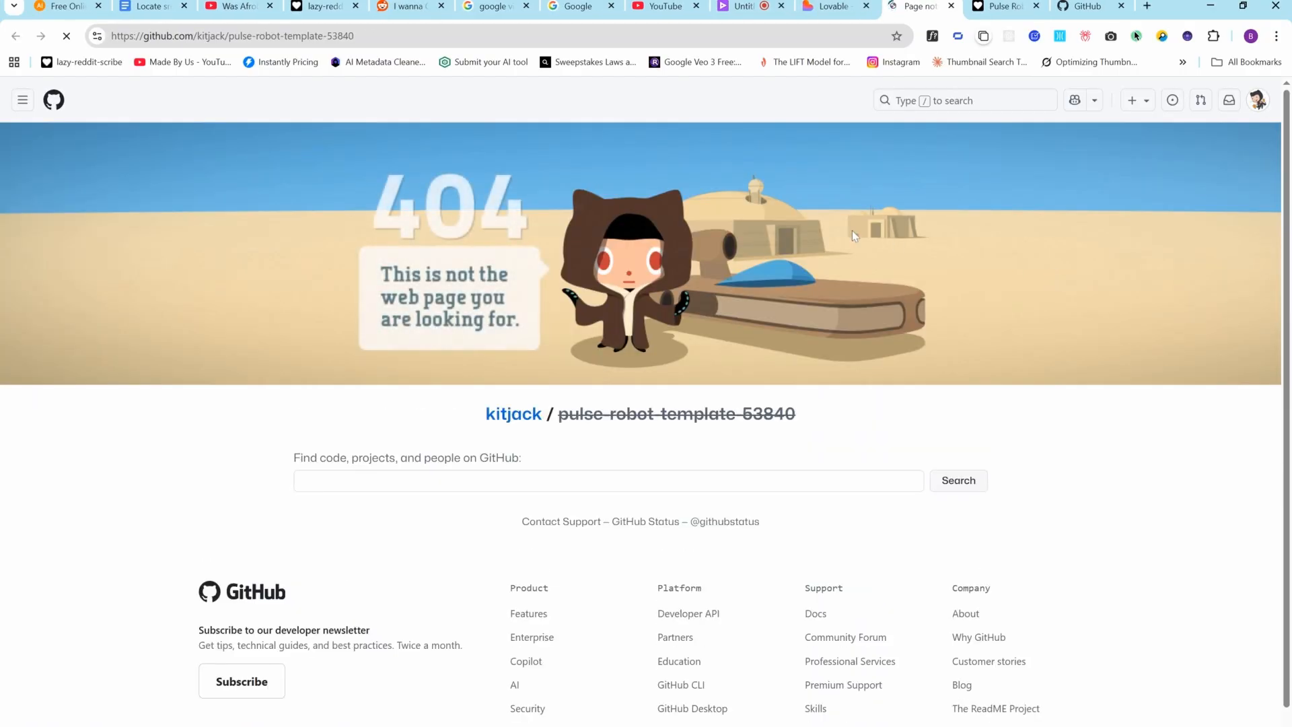
mouse_move(1250, 118)
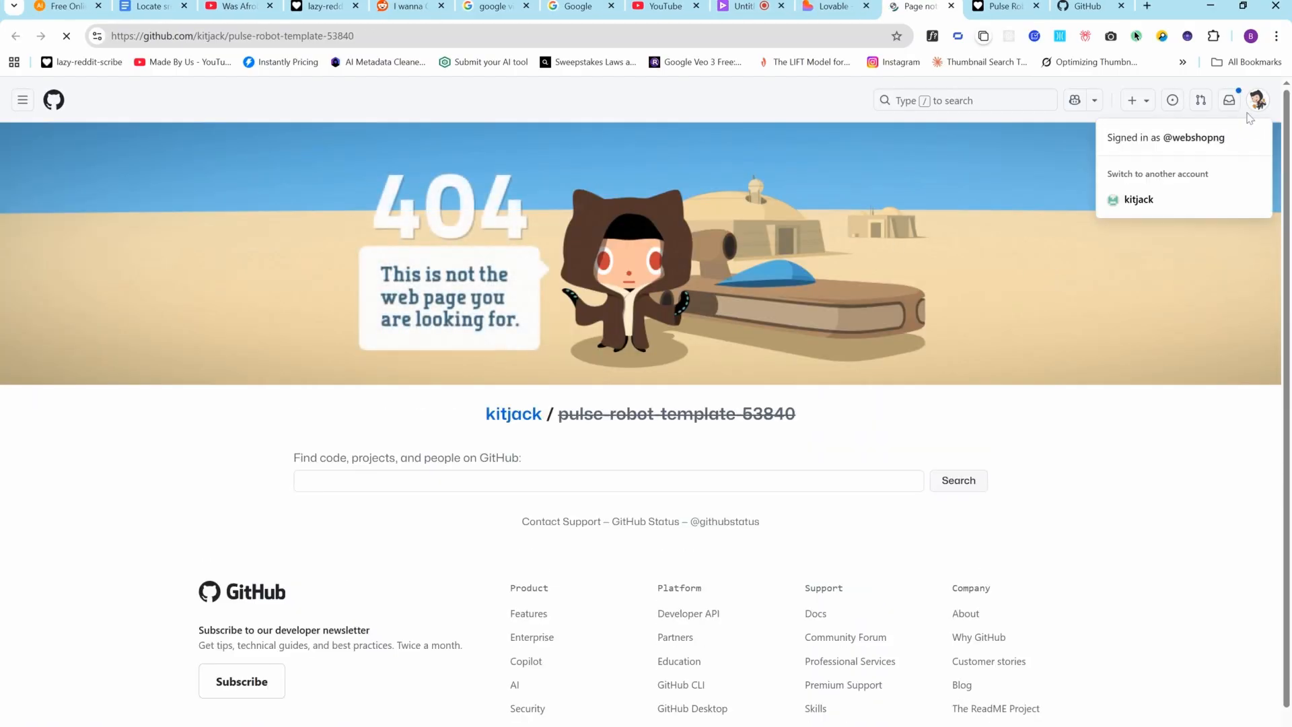
click(1135, 202)
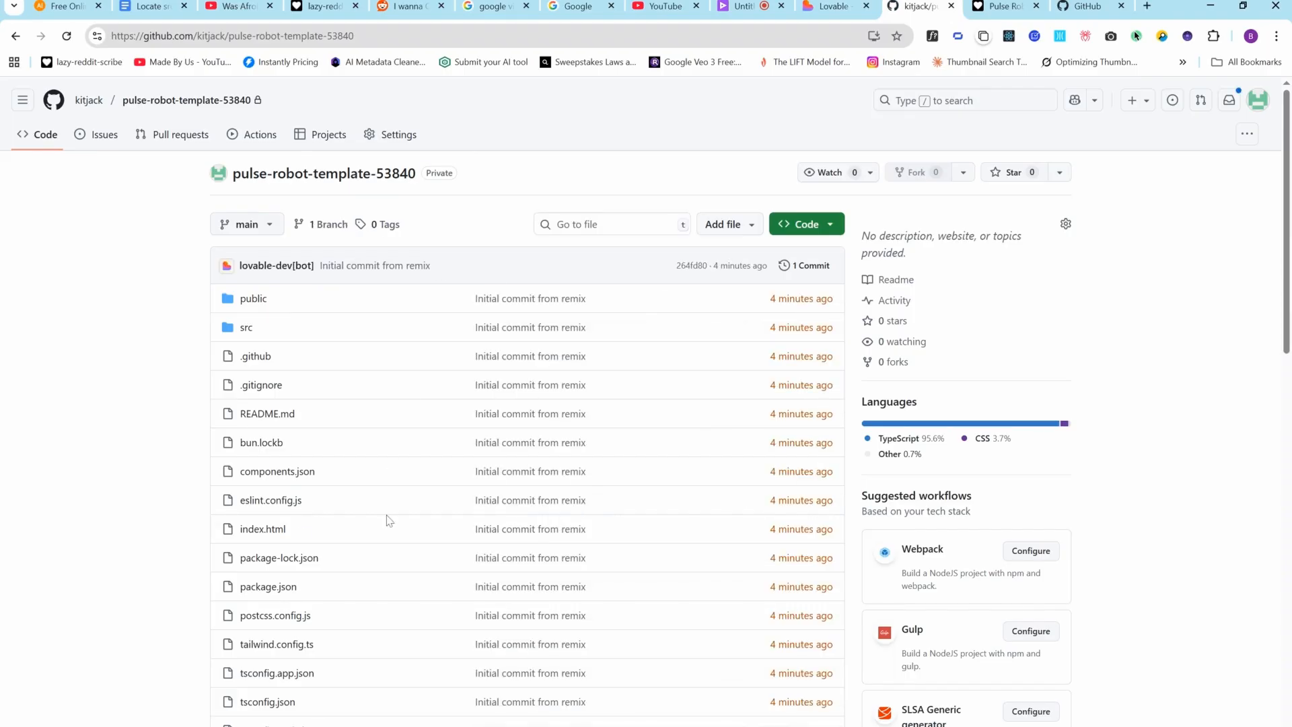
Examine the pulse-robot-template-53840 repository's file list, its visibility label and the README instructions for editing the code
scroll(482, 509, down, 8)
scroll(482, 510, up, 7)
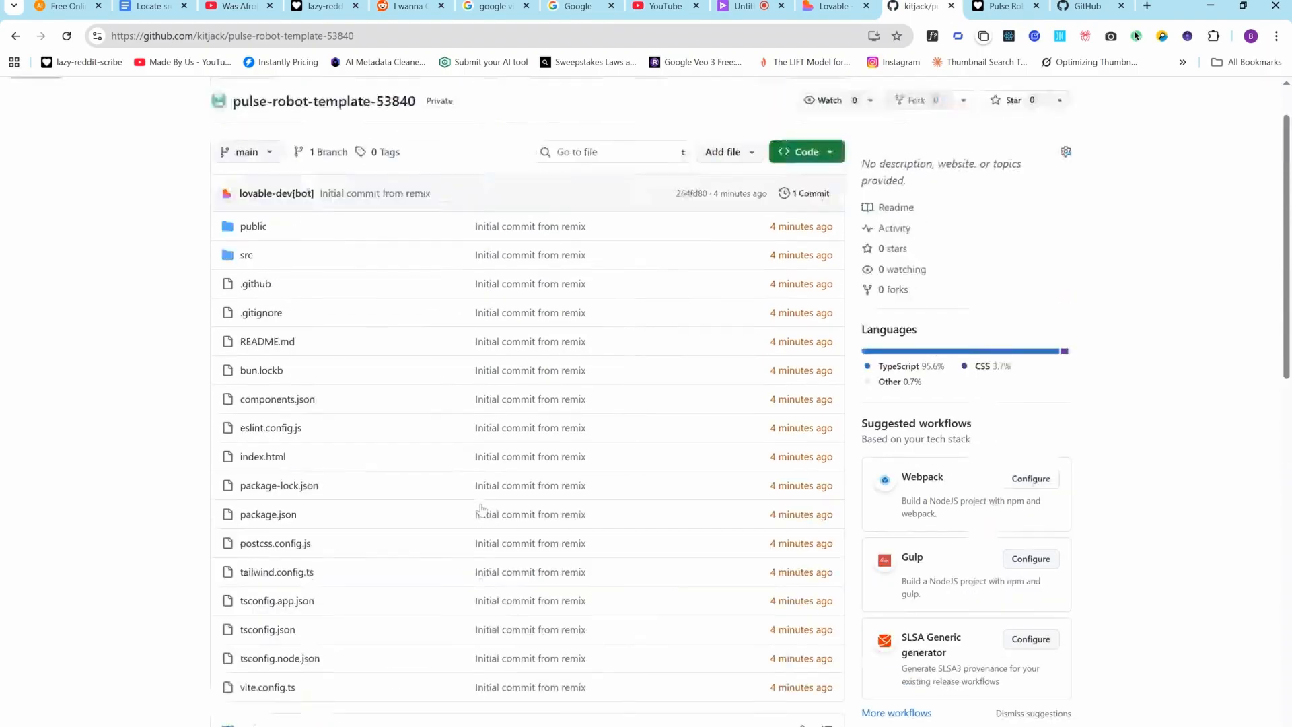
scroll(482, 510, up, 1)
drag(454, 173, 425, 173)
scroll(512, 607, down, 12)
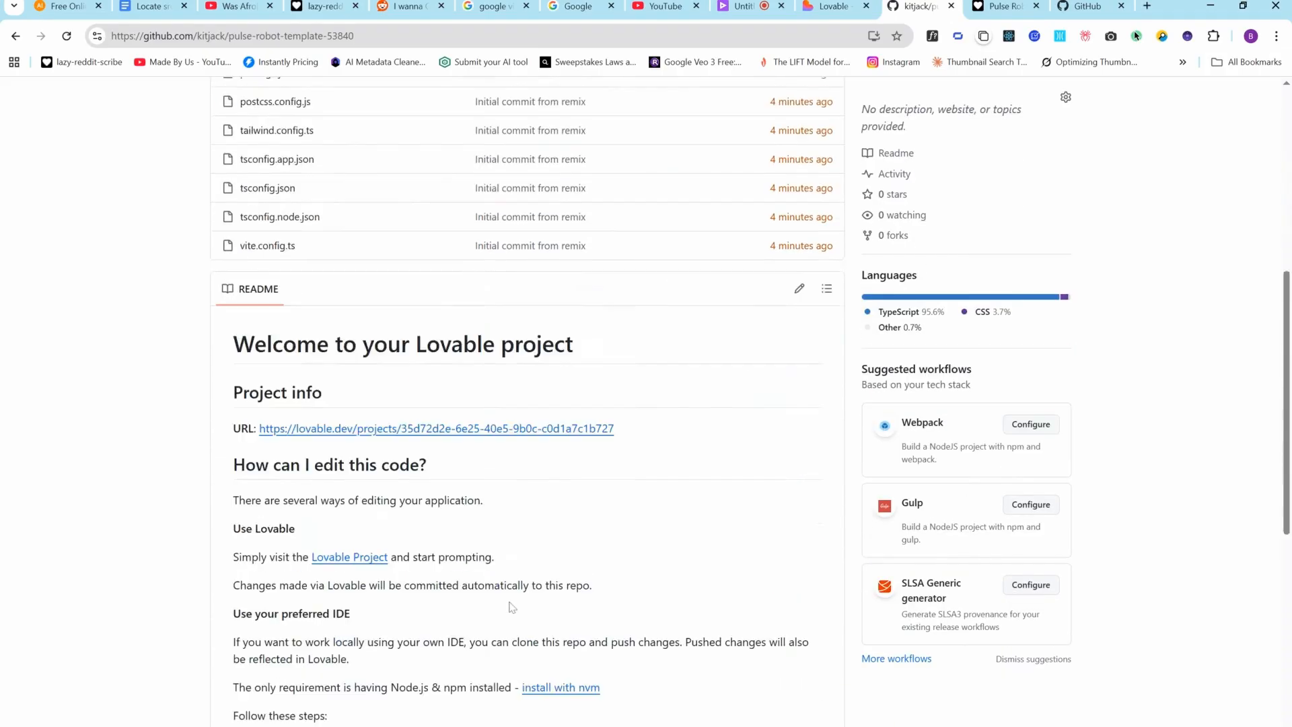
scroll(511, 608, up, 4)
scroll(527, 404, up, 2)
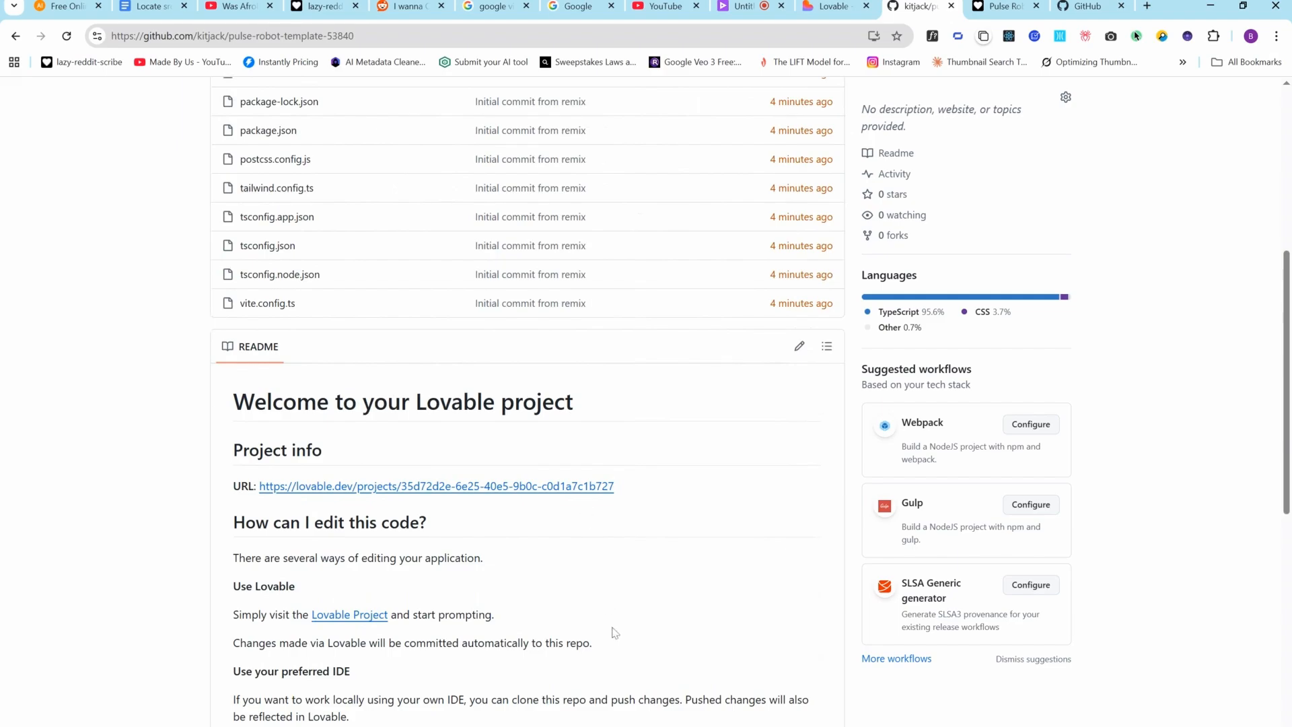
scroll(613, 630, down, 10)
scroll(617, 631, up, 15)
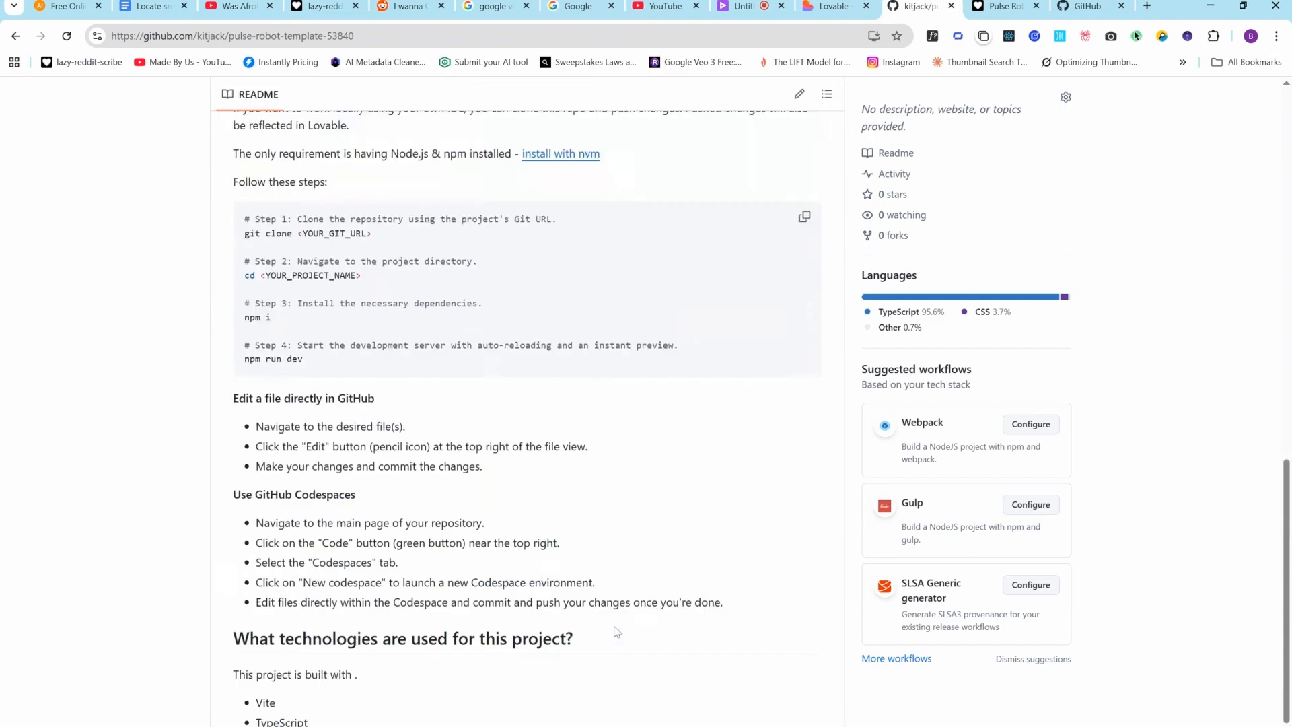
scroll(631, 574, down, 14)
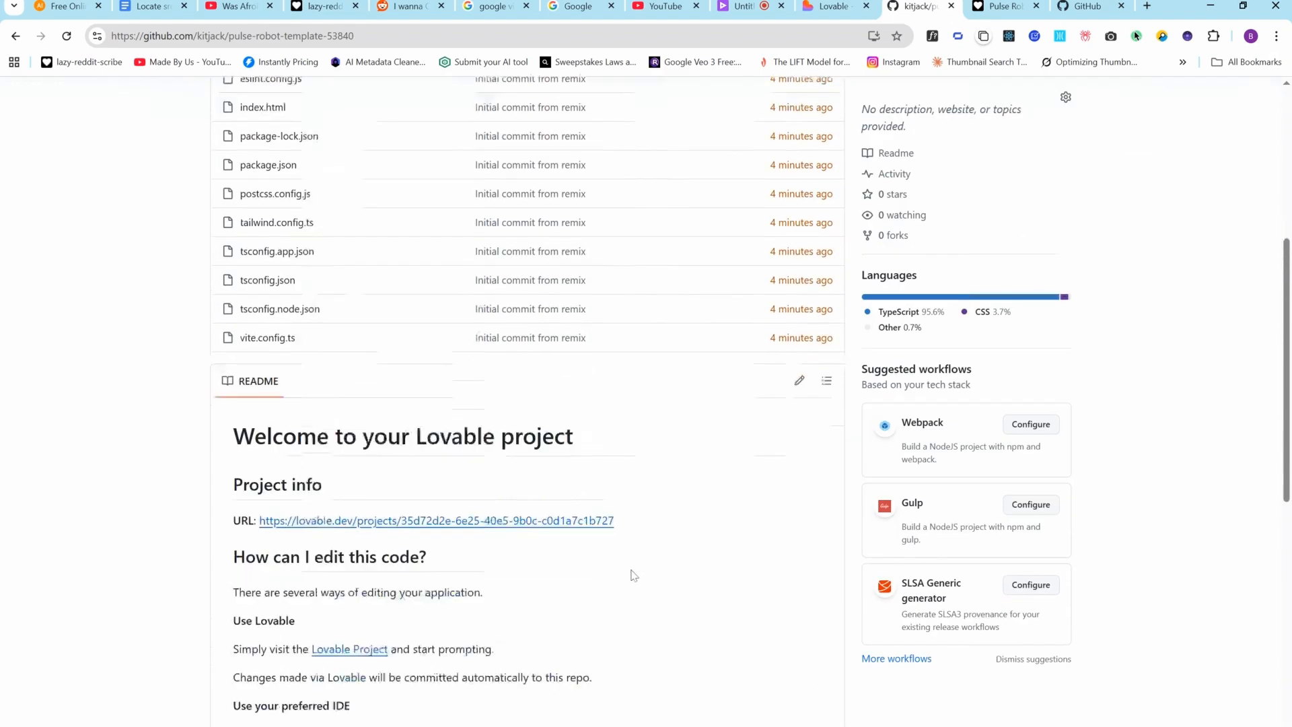
Delete all contents of the repository's README.md and commit directly to the main branch with the message "Update README.md"
scroll(495, 358, up, 6)
mouse_move(225, 296)
mouse_down()
mouse_move(605, 397)
mouse_move(381, 599)
mouse_move(377, 723)
mouse_move(740, 699)
mouse_move(976, 646)
mouse_move(674, 659)
mouse_move(681, 669)
mouse_up()
scroll(680, 666, up, 15)
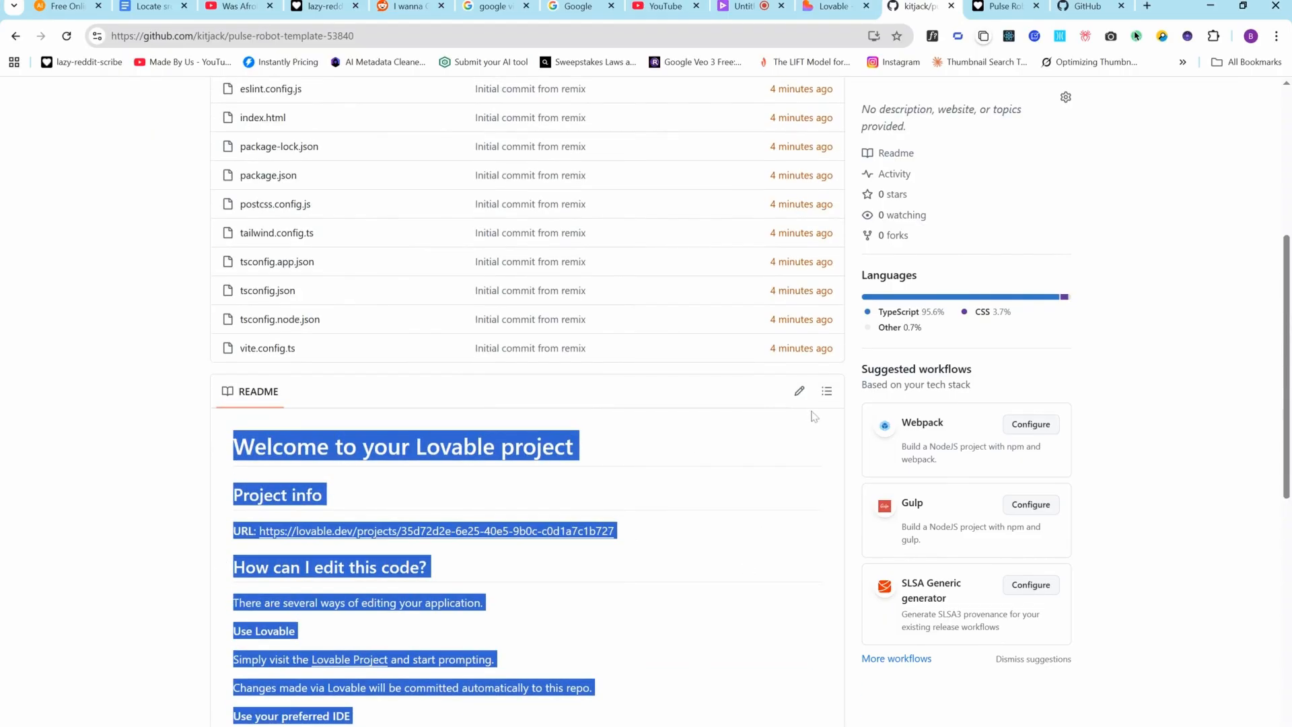
click(800, 392)
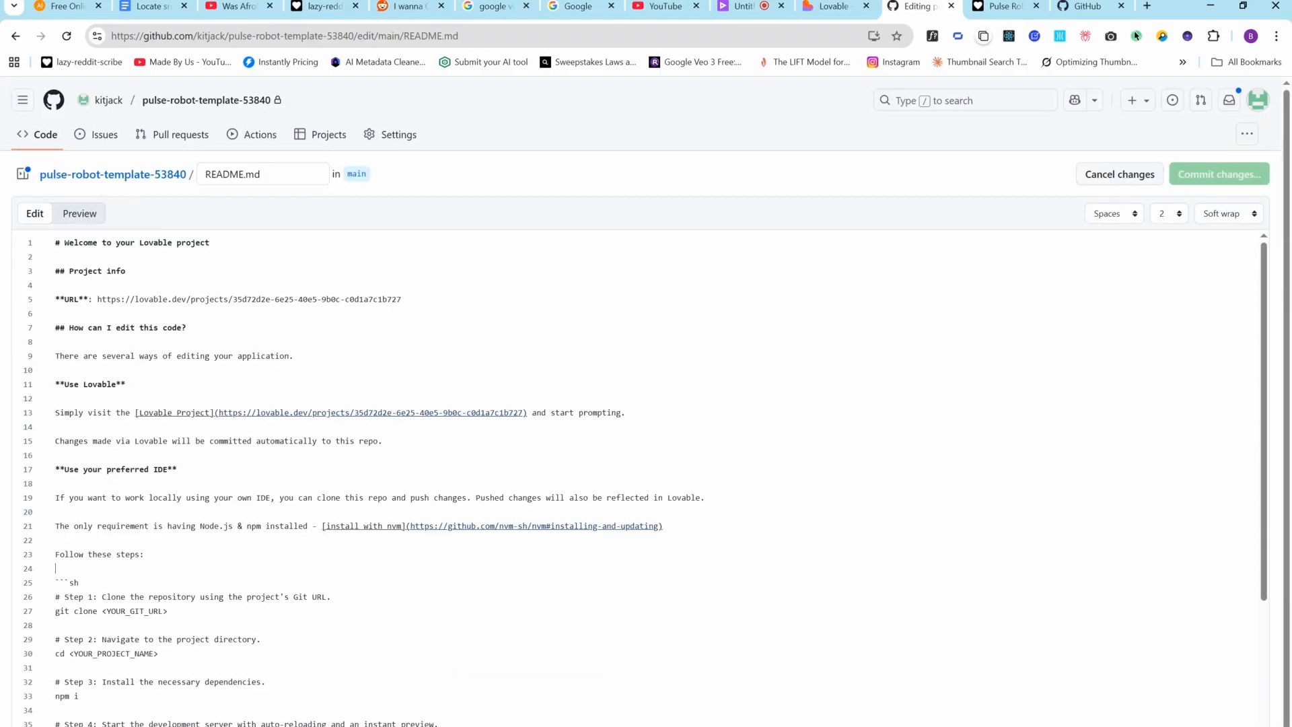
key(ctrl+a)
key(BackSpace)
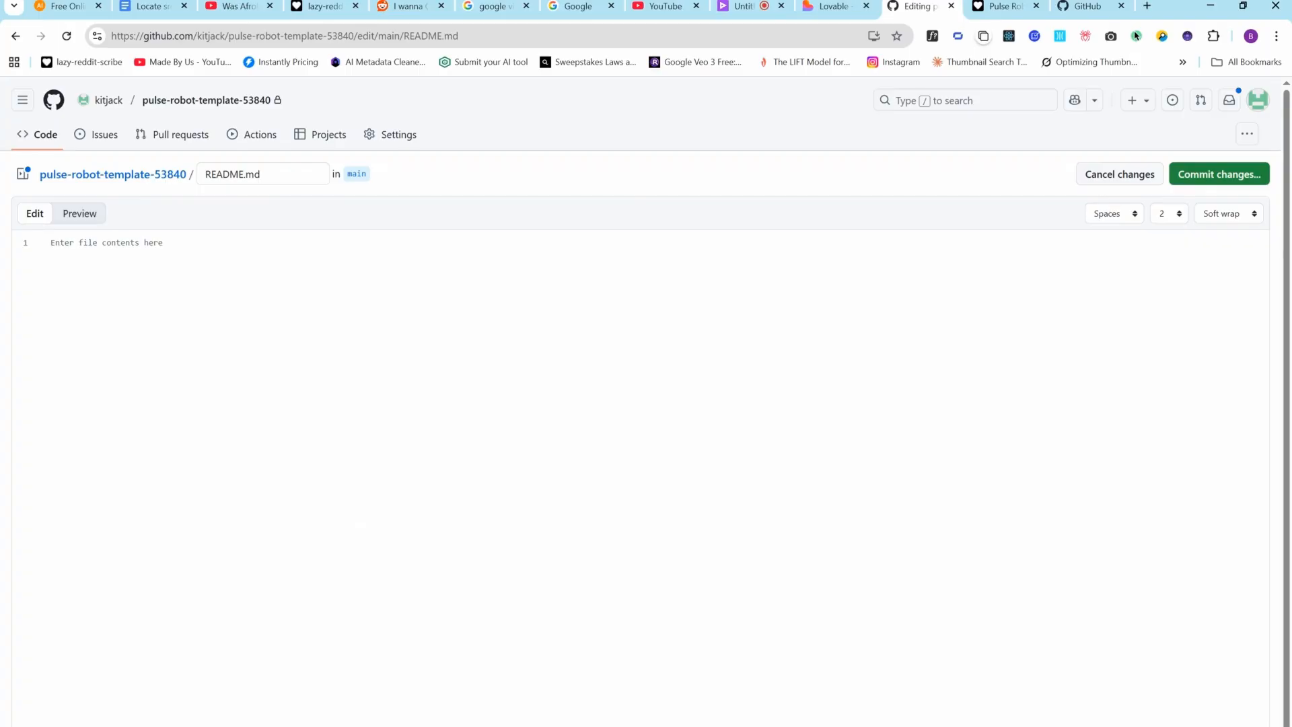
click(1194, 176)
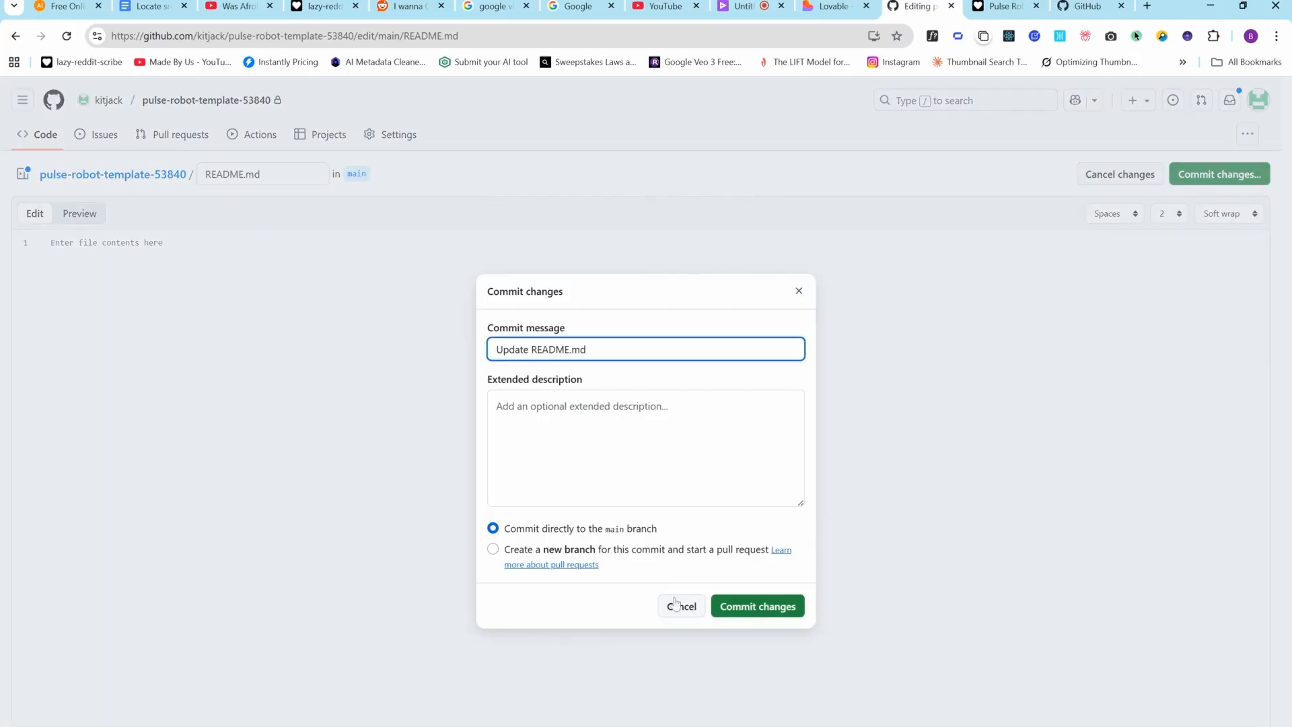
click(744, 608)
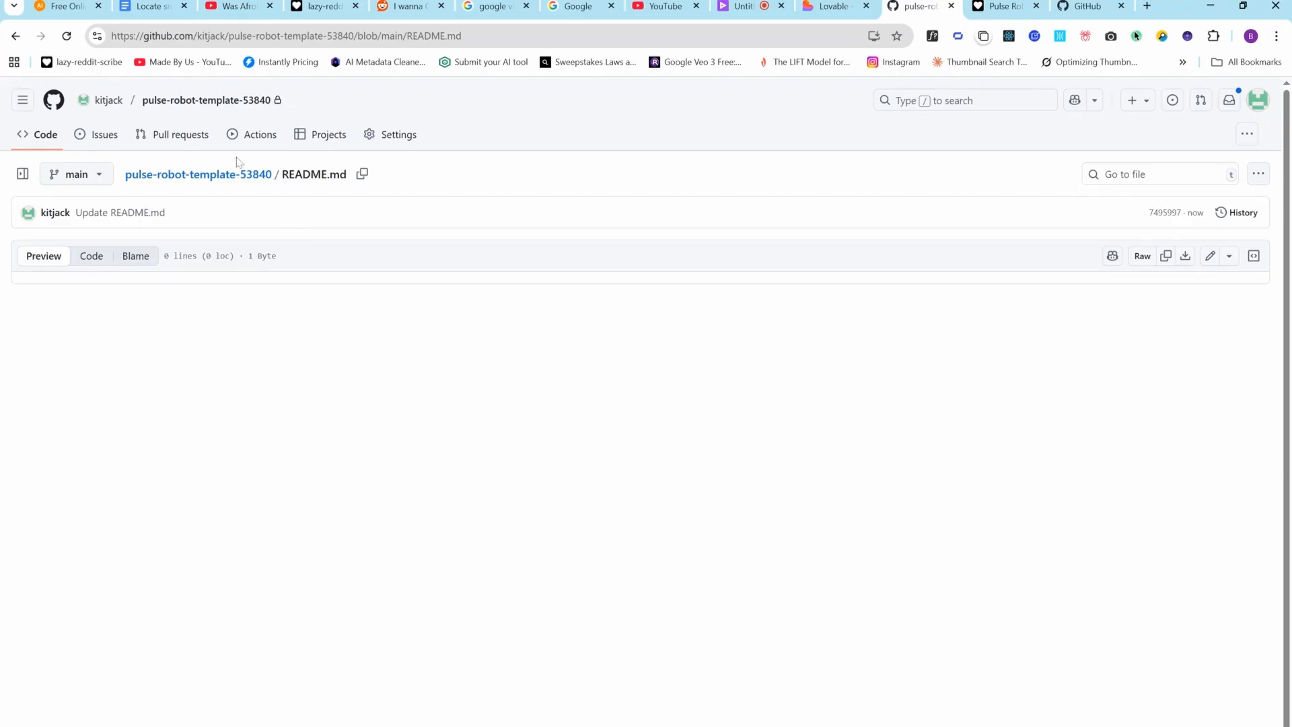
Switch back to Lovable, close the GitHub settings and check the project history for the README.md commit
click(855, 10)
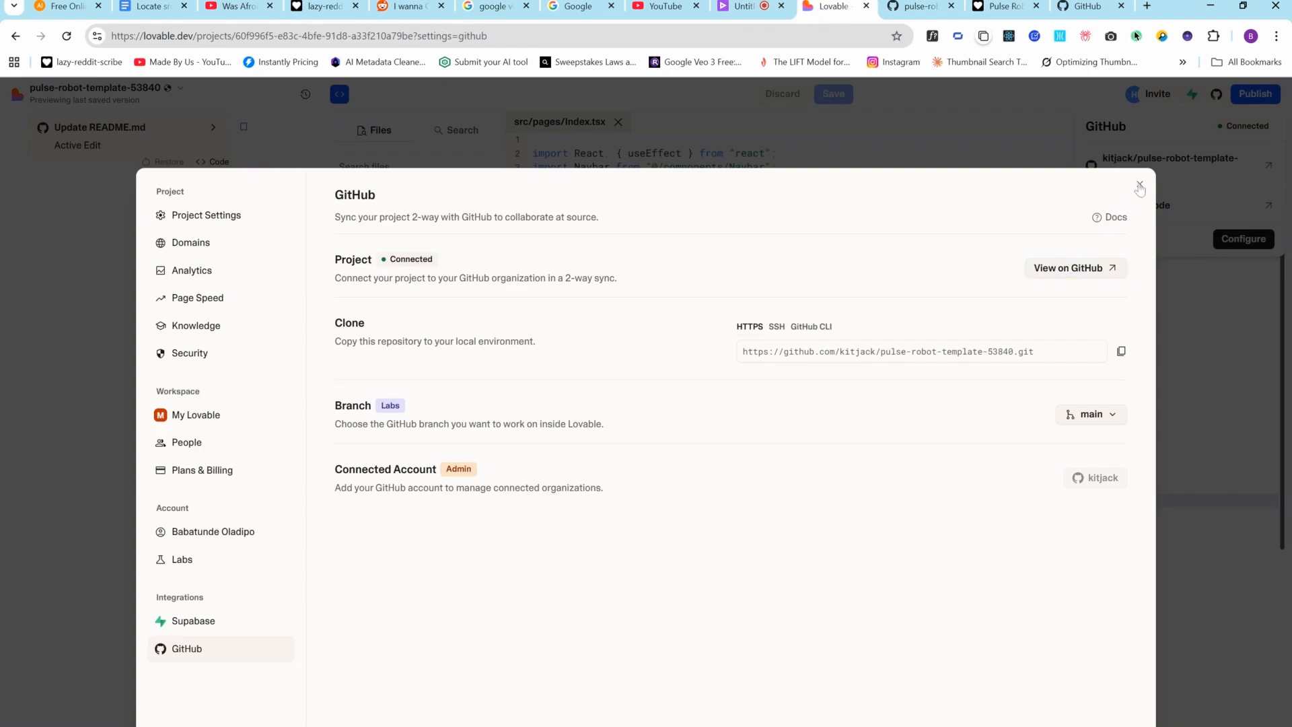
click(1139, 187)
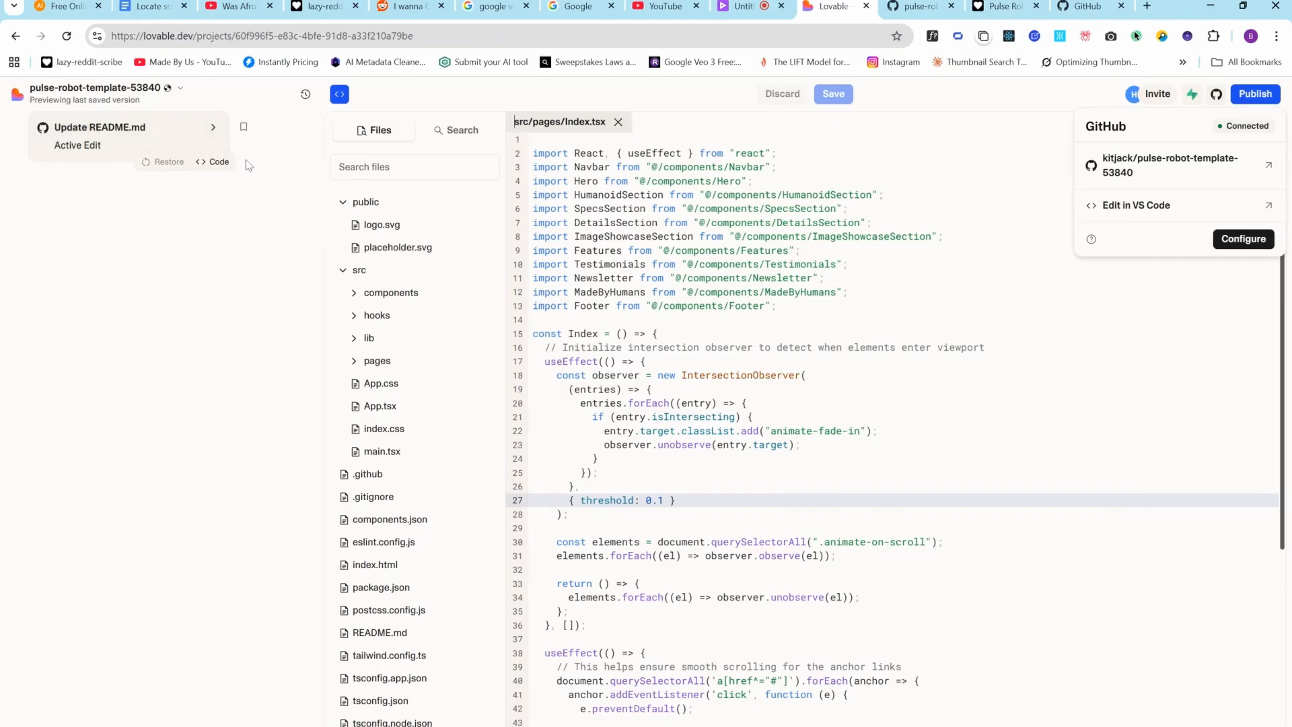
drag(243, 160, 32, 139)
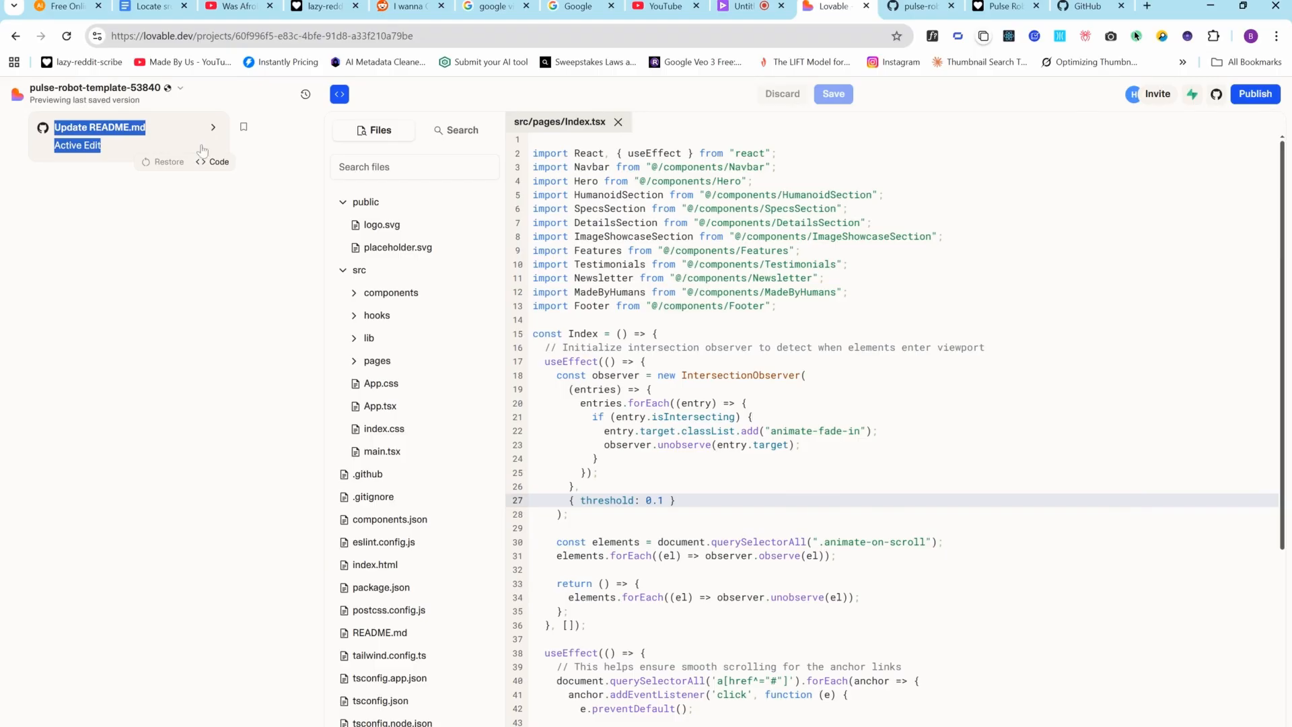
click(202, 241)
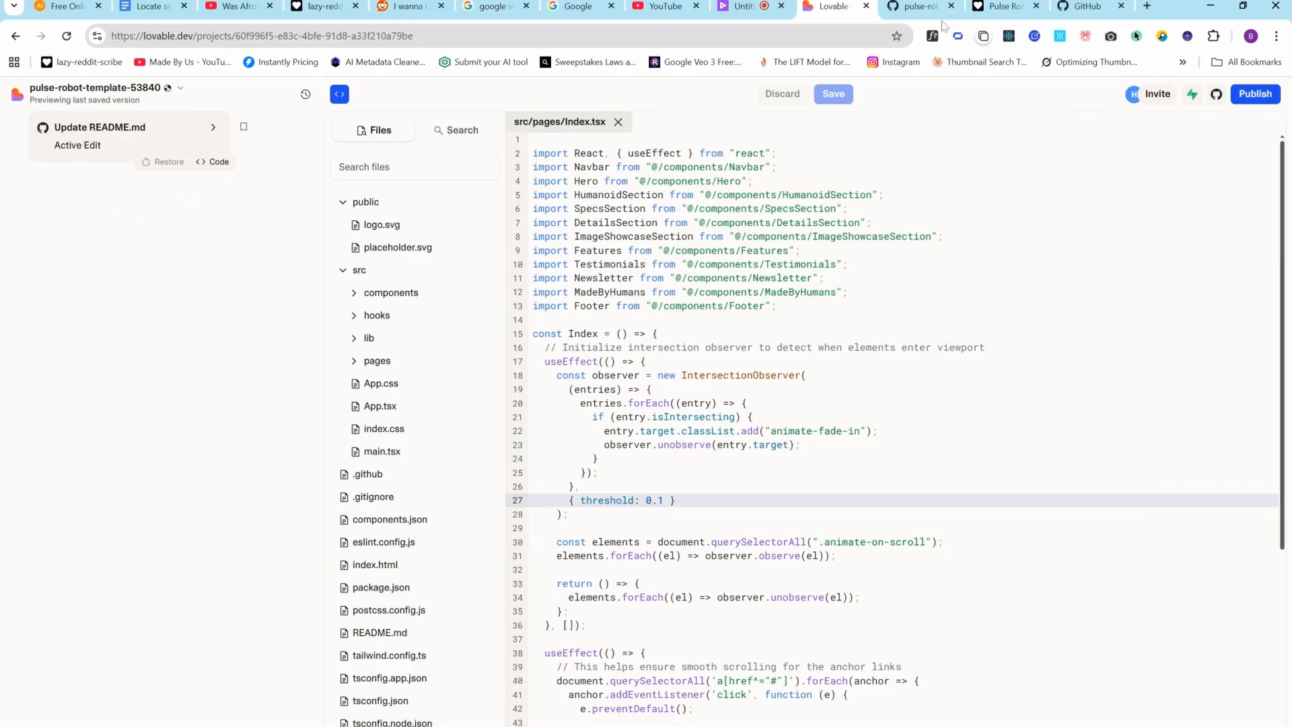
Compare the committed README.md on GitHub with the "Update README.md" entry in Lovable
click(907, 18)
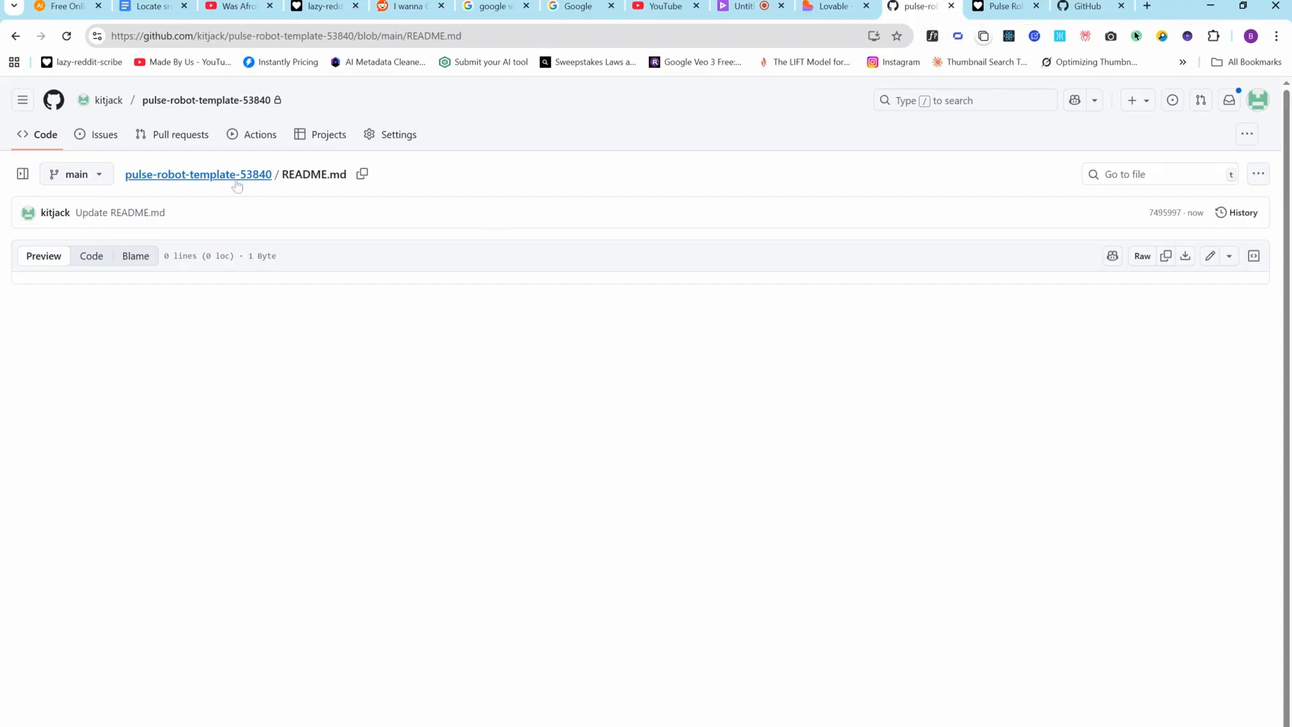
click(834, 6)
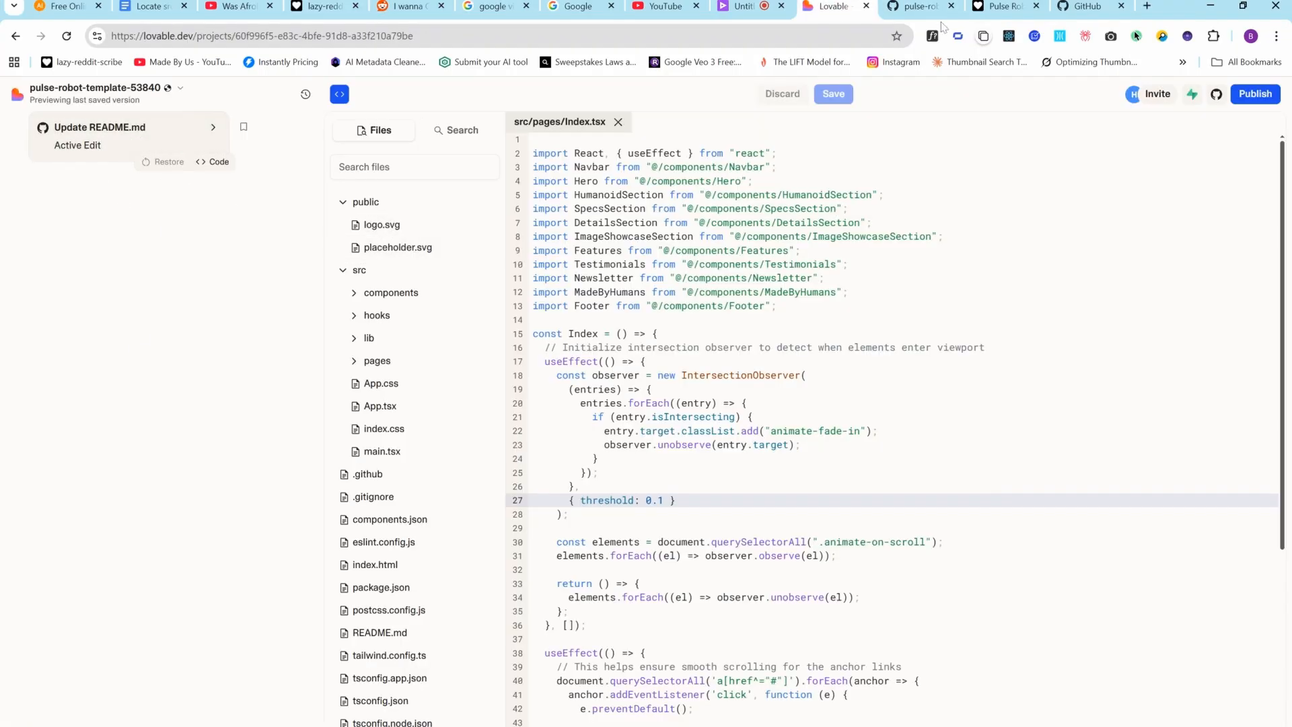
click(919, 8)
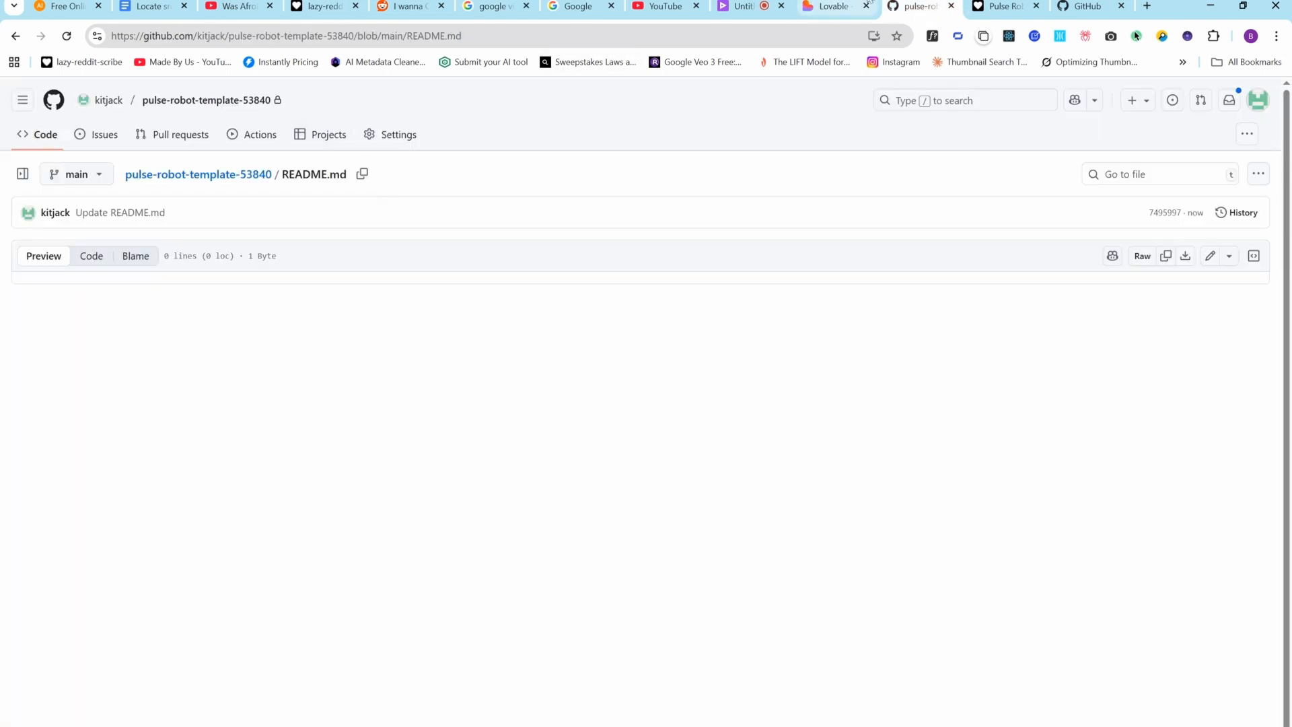
click(842, 7)
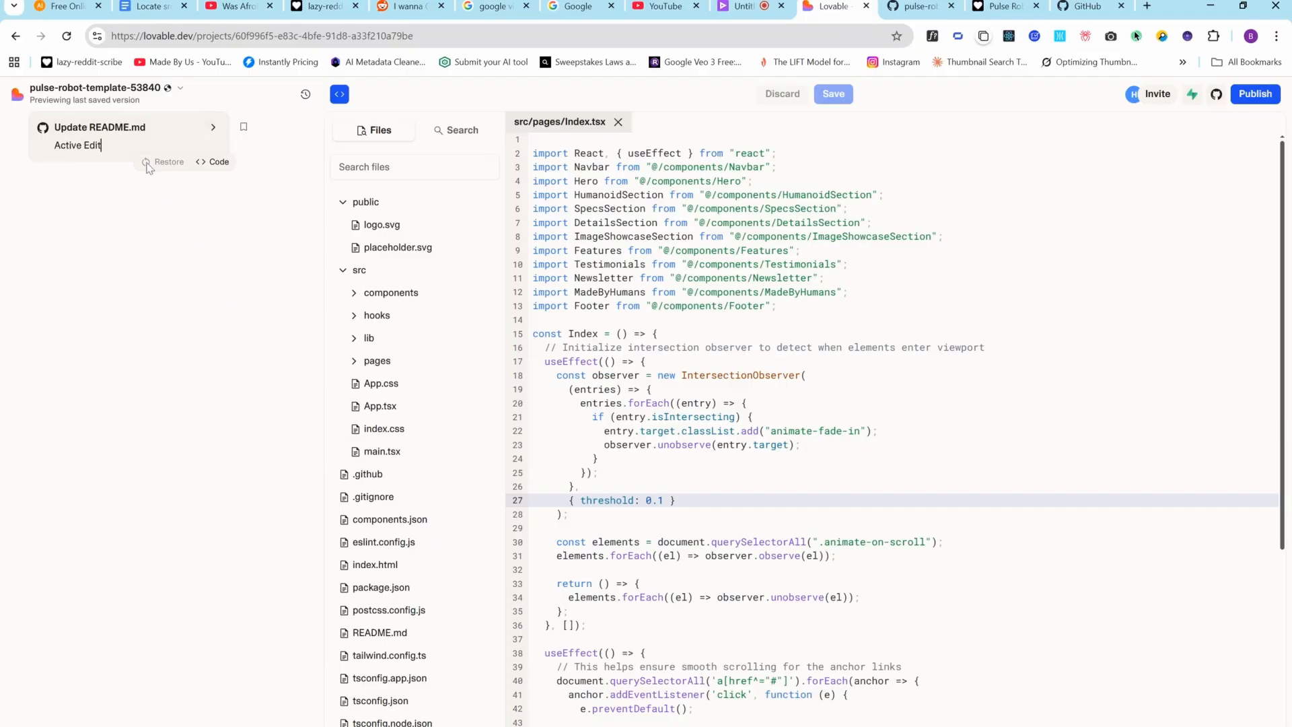
click(903, 9)
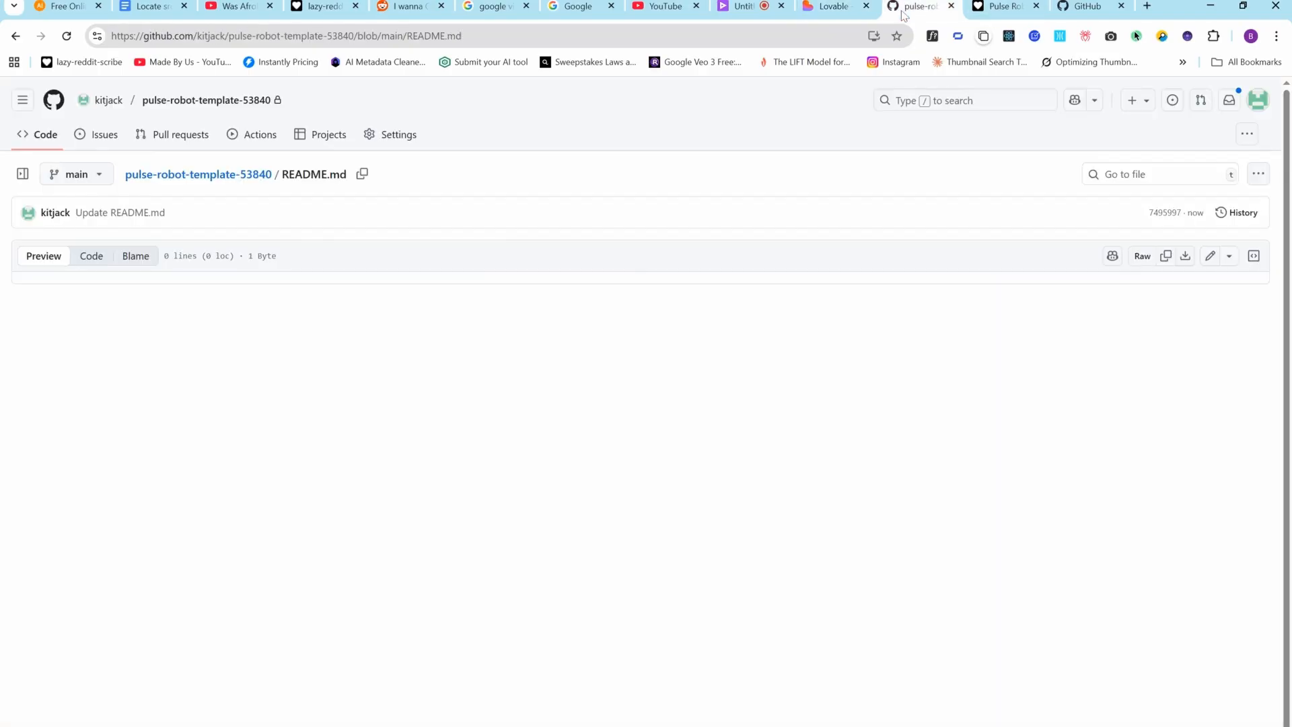
Open the pulse-robot-template-53840 repository's general settings and review the options down to the Danger Zone
click(222, 176)
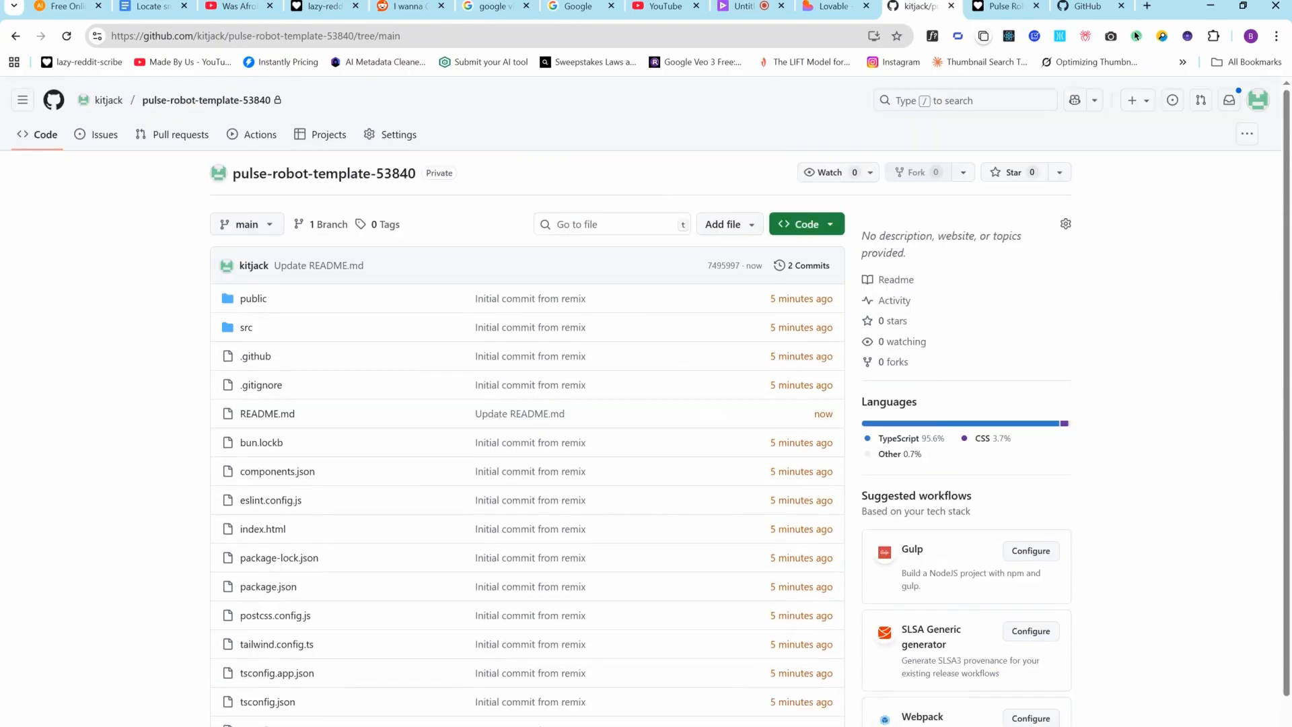
click(398, 137)
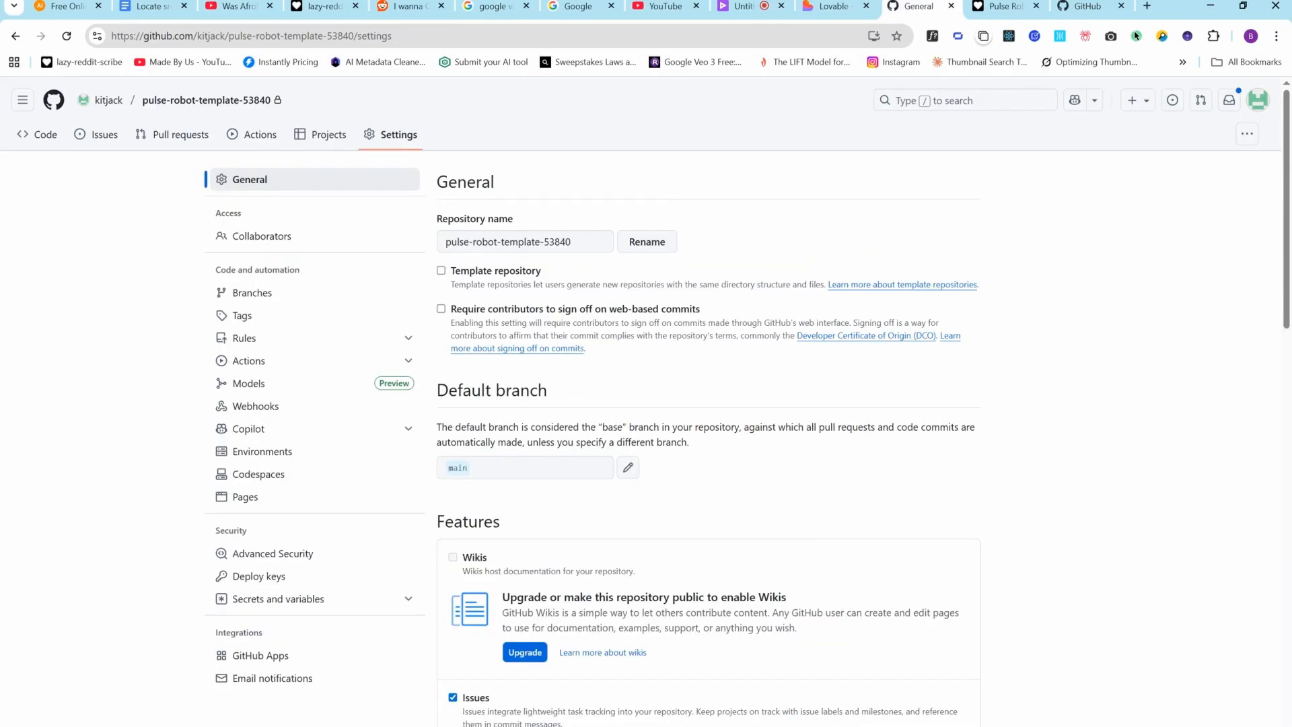
scroll(673, 404, down, 2)
scroll(673, 404, down, 4)
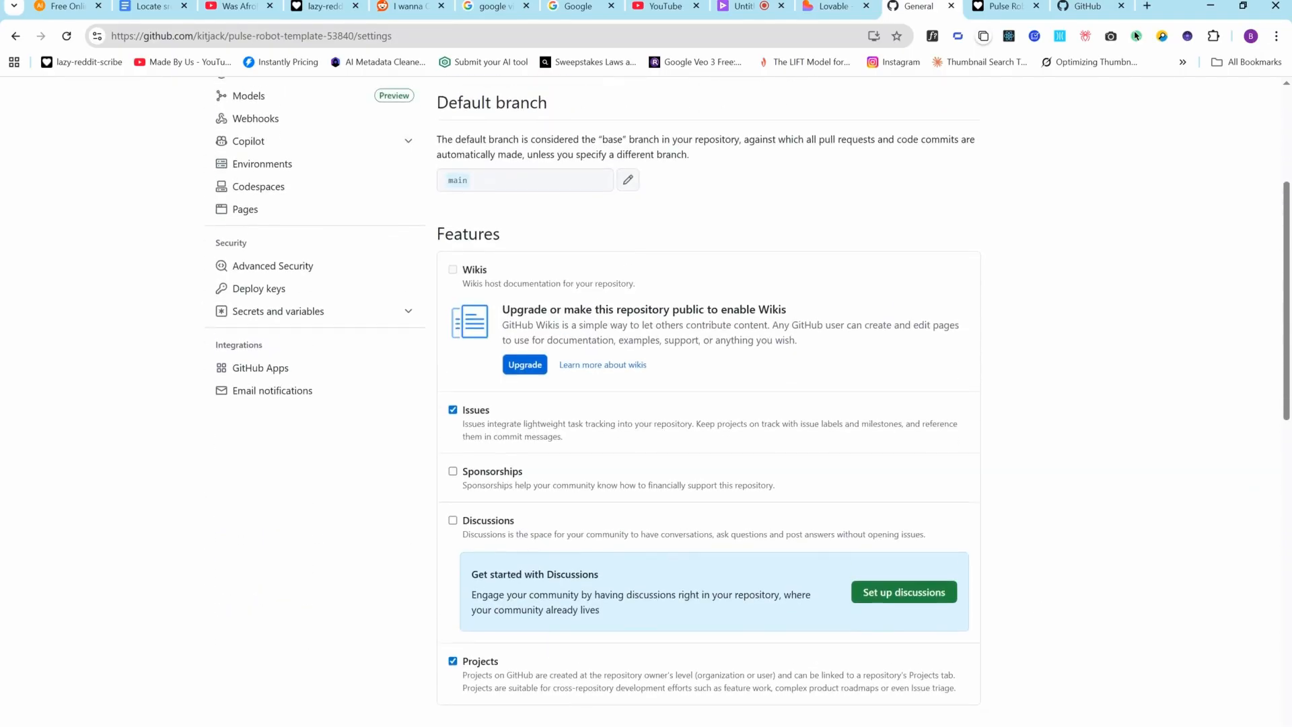
scroll(673, 403, down, 9)
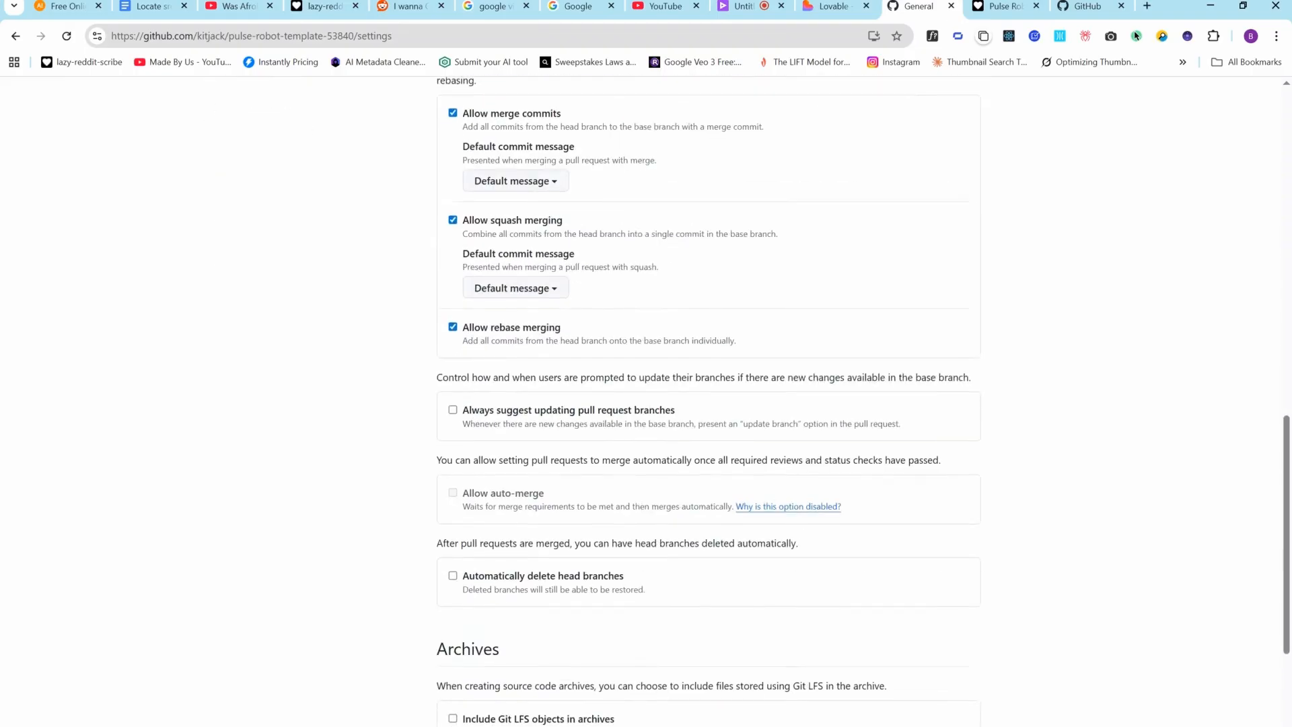
scroll(673, 404, up, 9)
scroll(673, 404, down, 15)
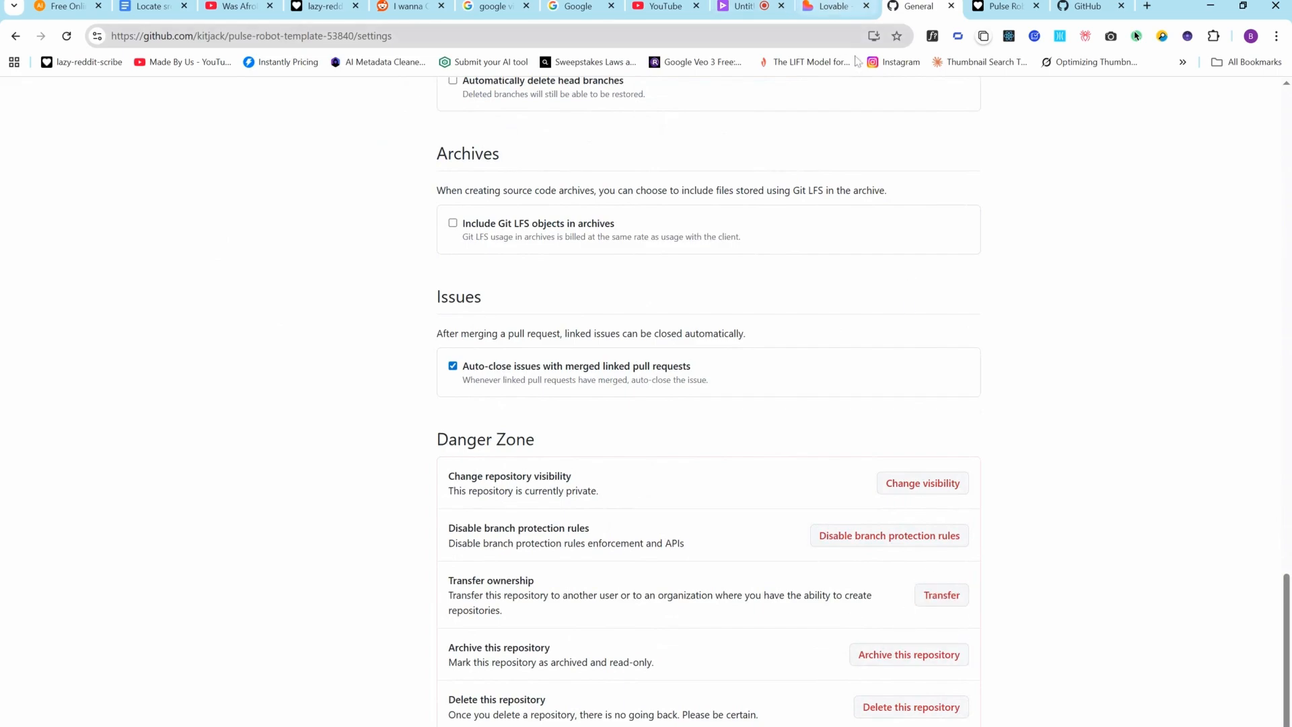
click(747, 10)
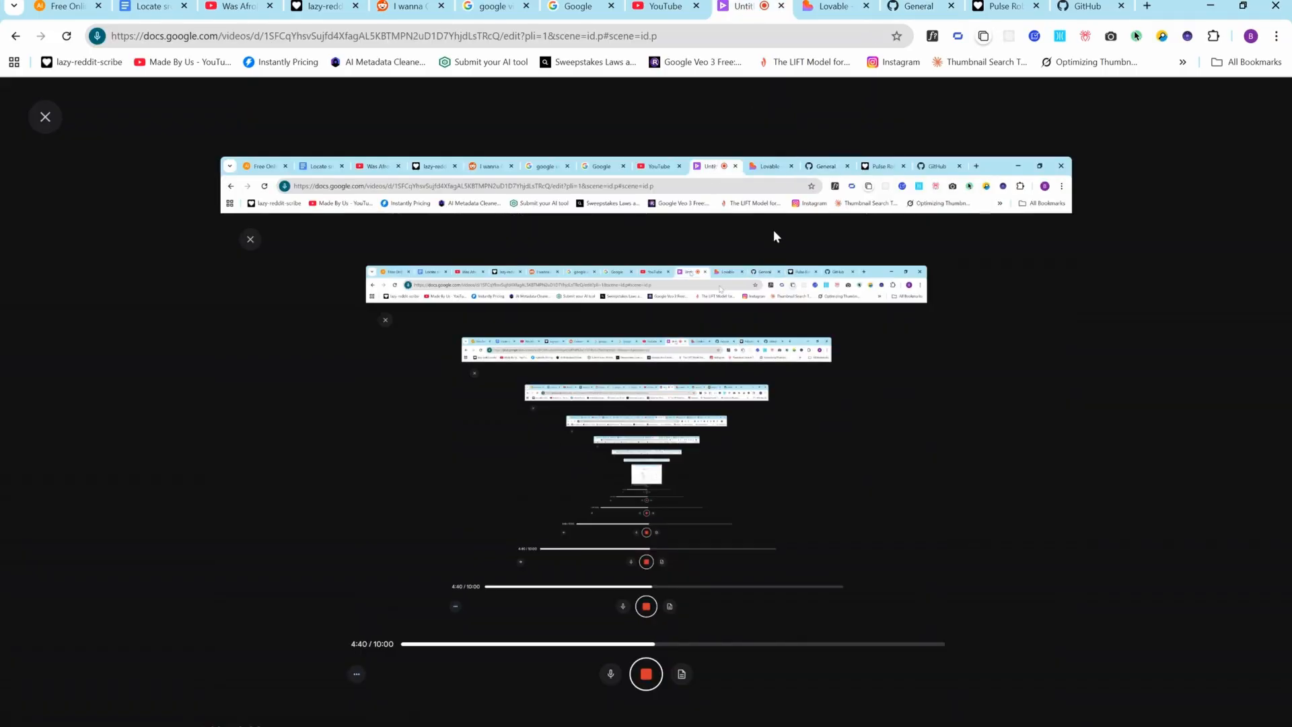
click(827, 6)
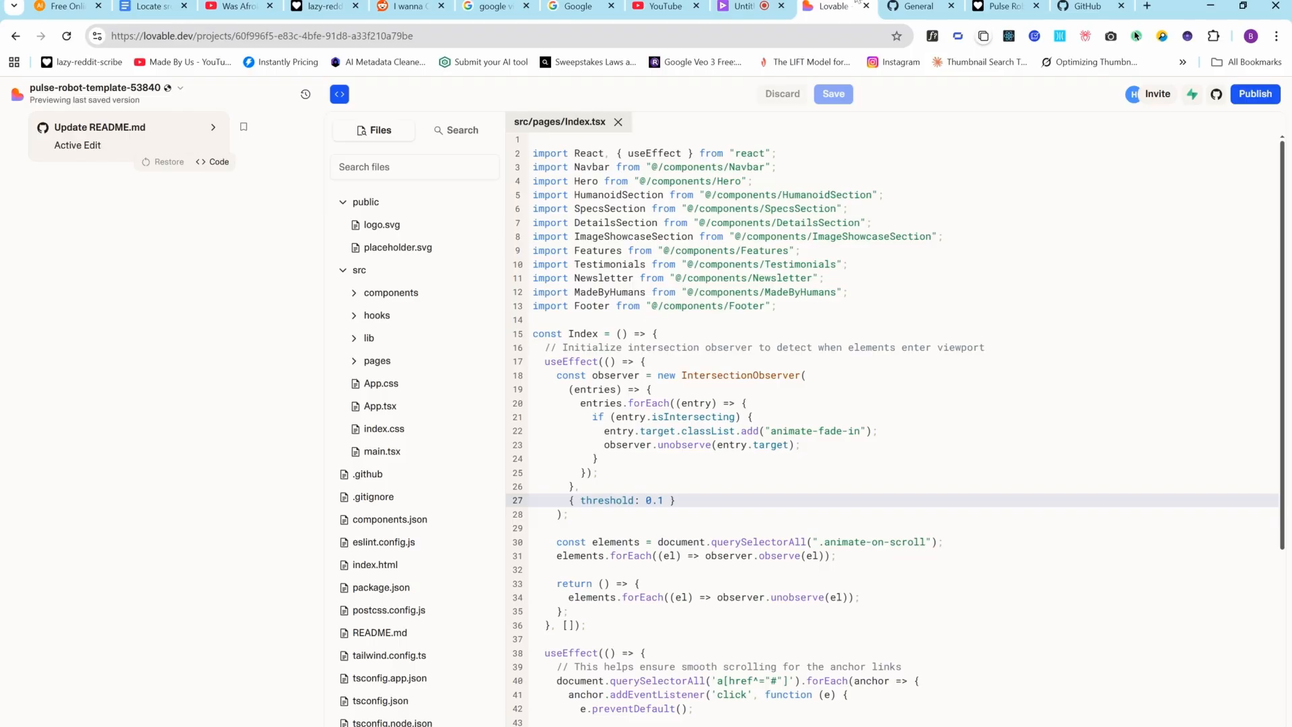
Download the source code from the main branch of the pulse-robot-template-53840 repository on GitHub as a ZIP archive
click(917, 11)
scroll(862, 202, up, 20)
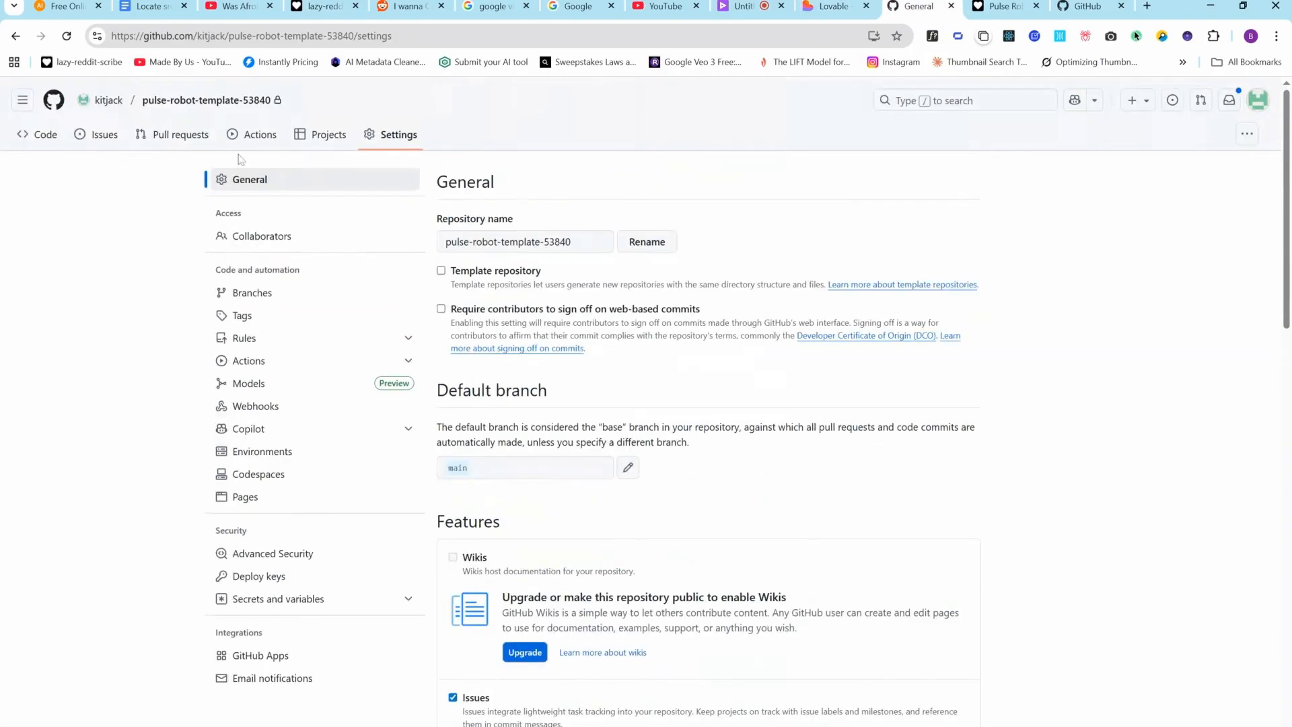
click(46, 137)
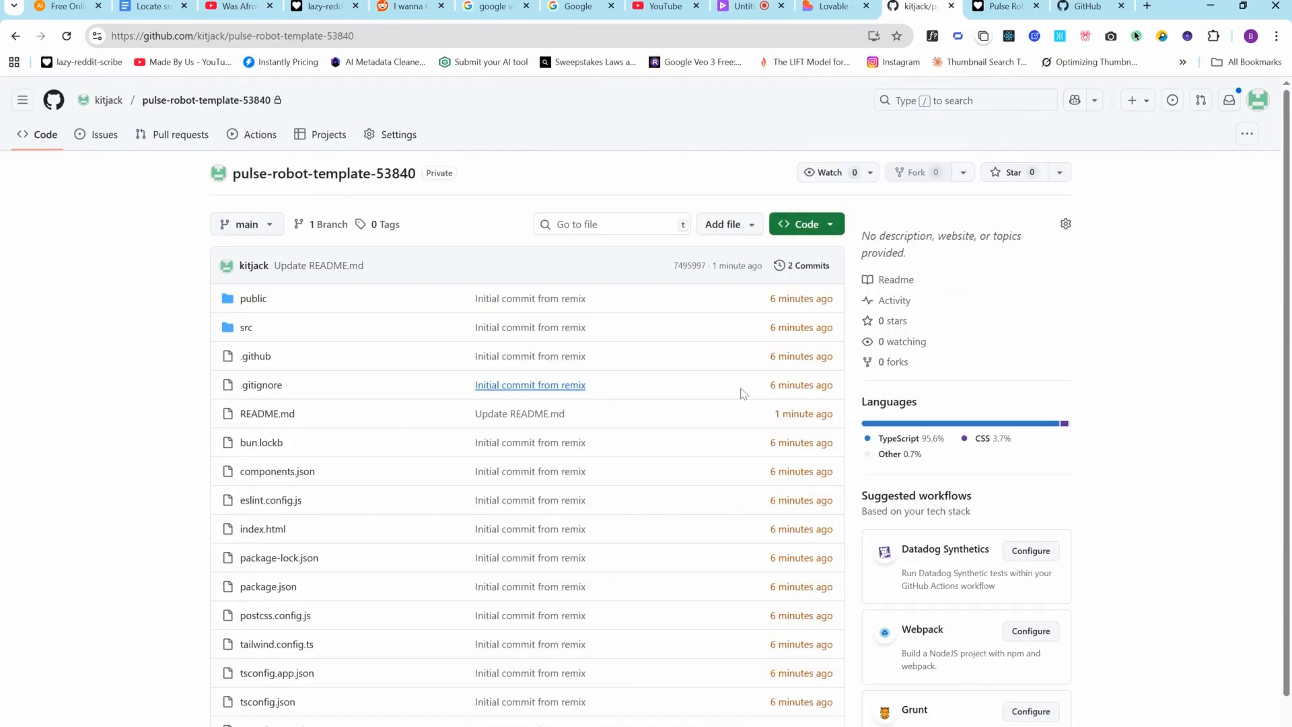
click(826, 228)
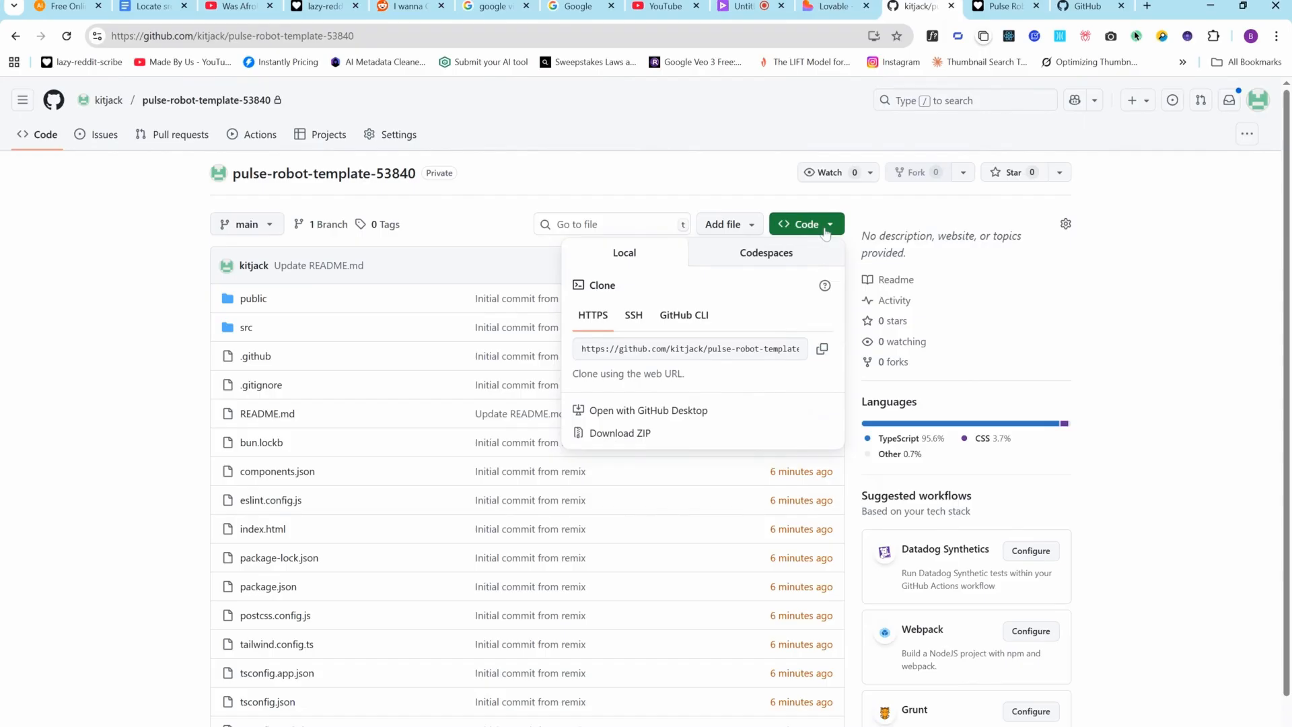
click(612, 440)
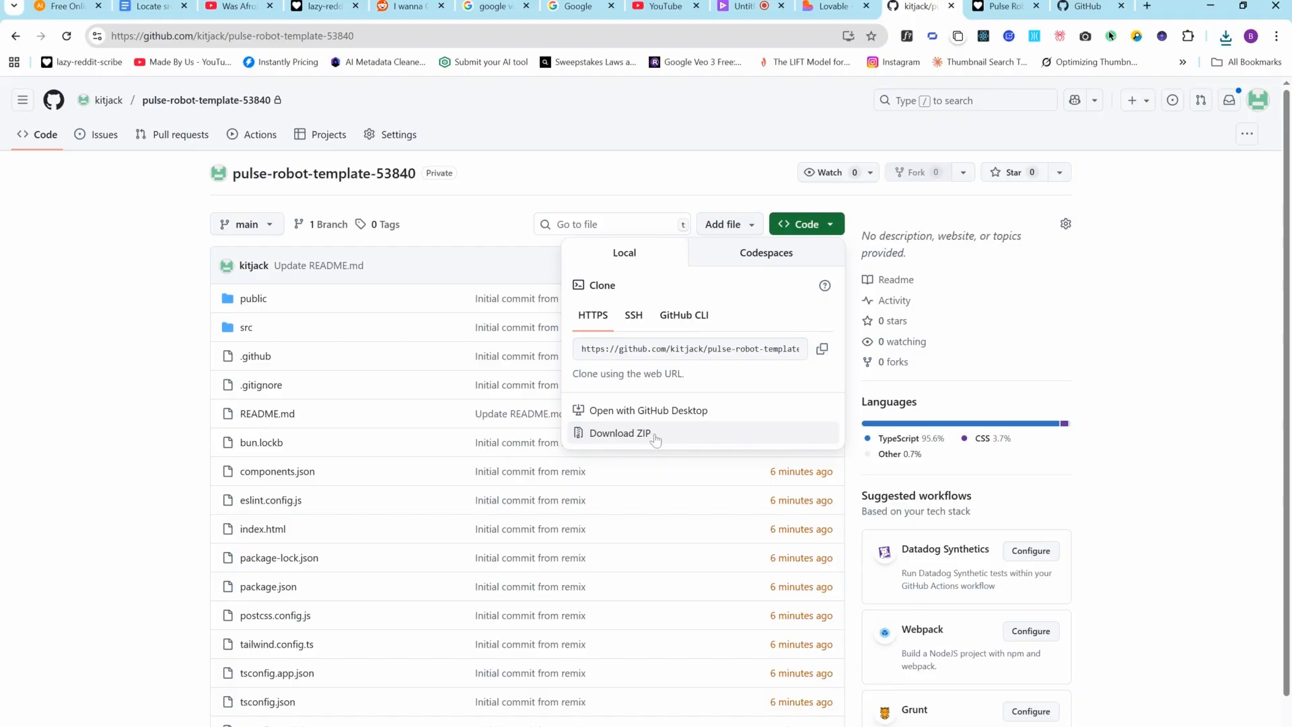
click(199, 407)
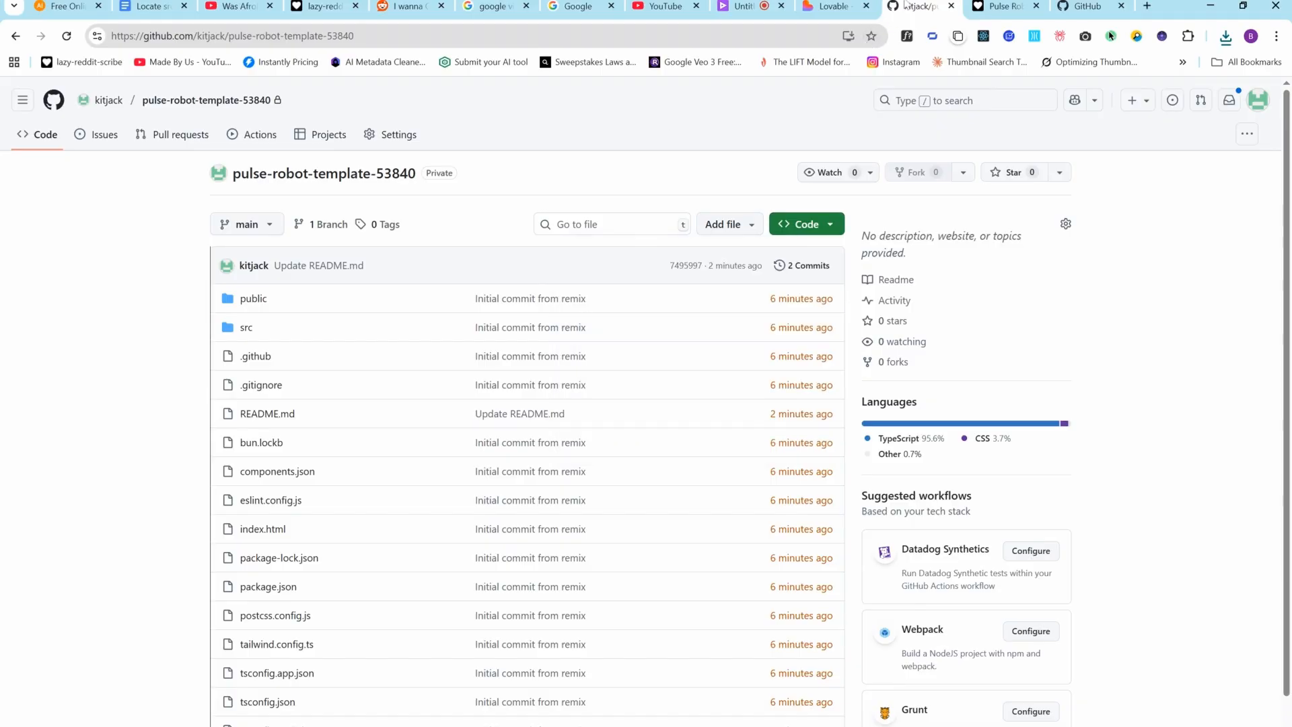
Switch back to Lovable and view the project's publishing options, including its preview and published site addresses
click(827, 8)
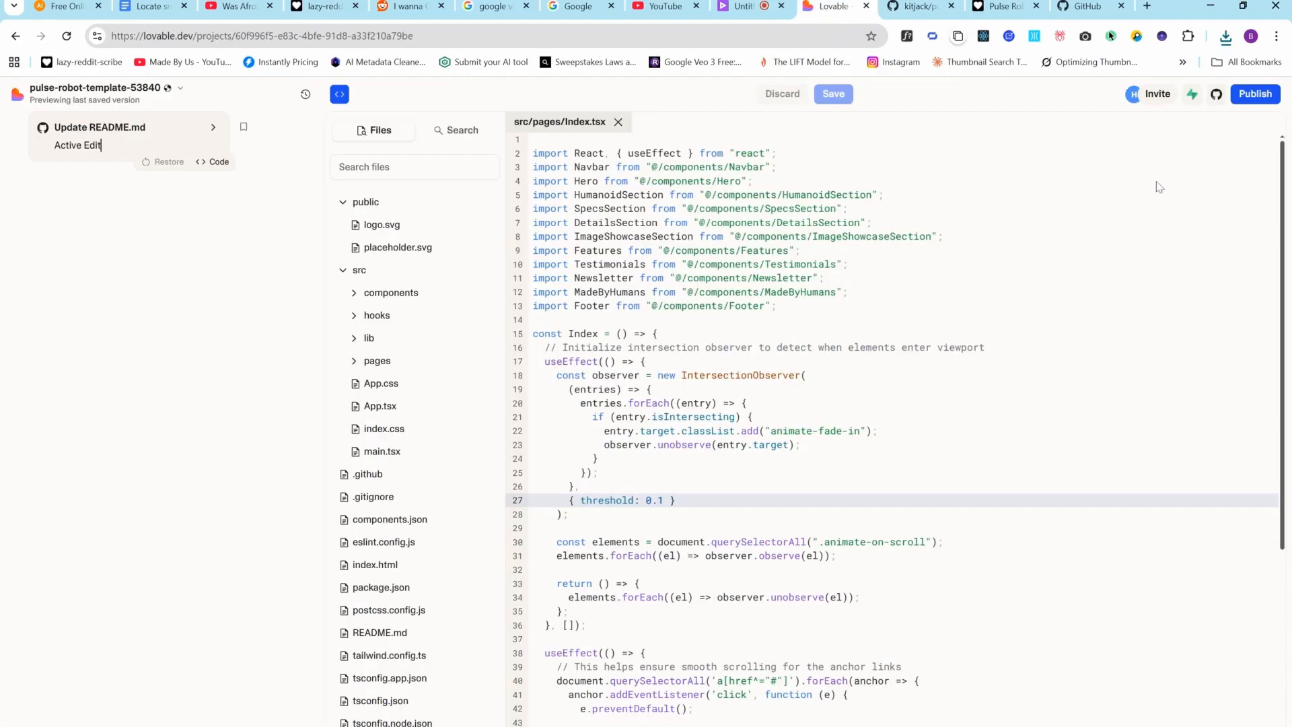
click(1248, 98)
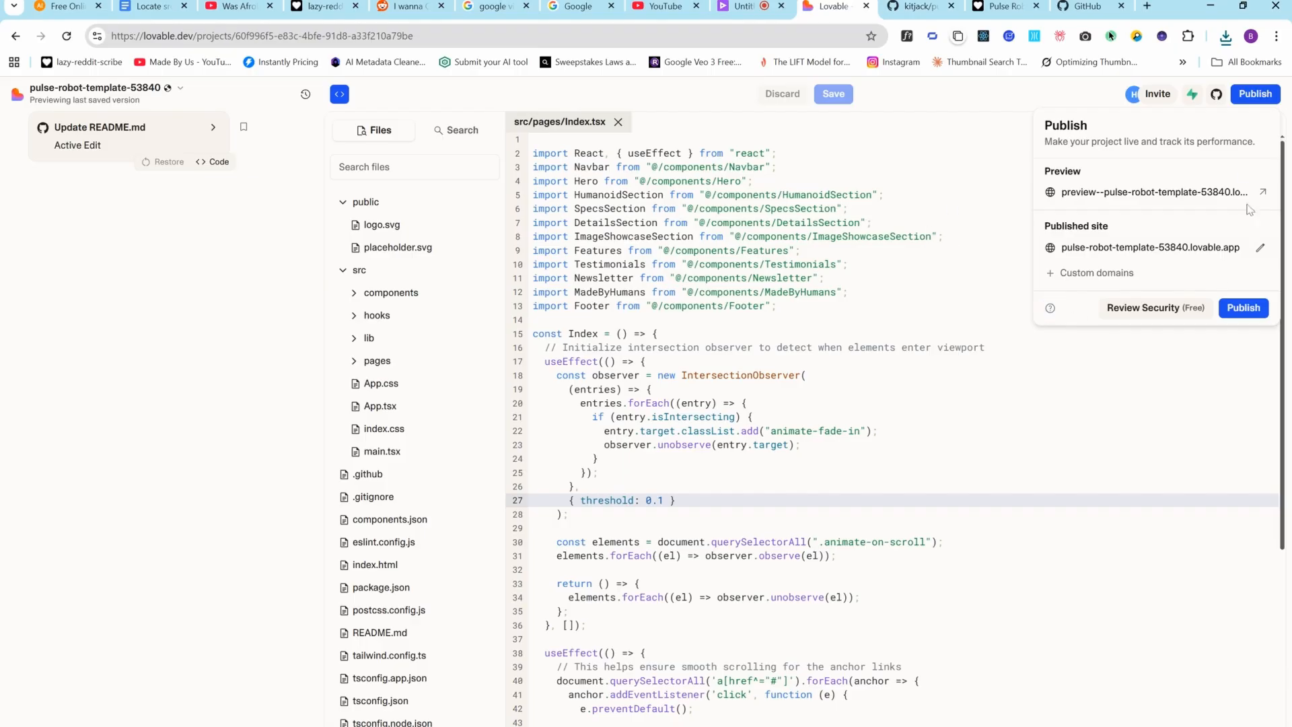
click(1255, 94)
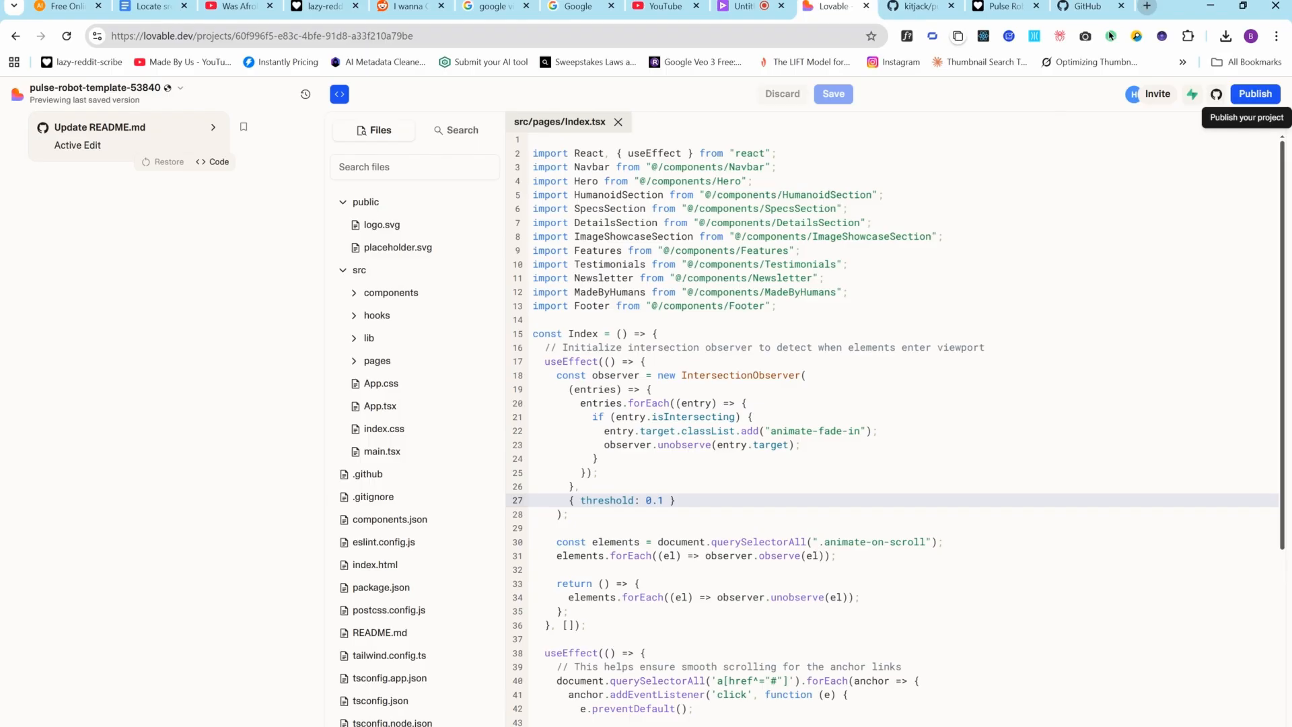
Open vercel.com in a new browser tab and look through its homepage
click(1147, 6)
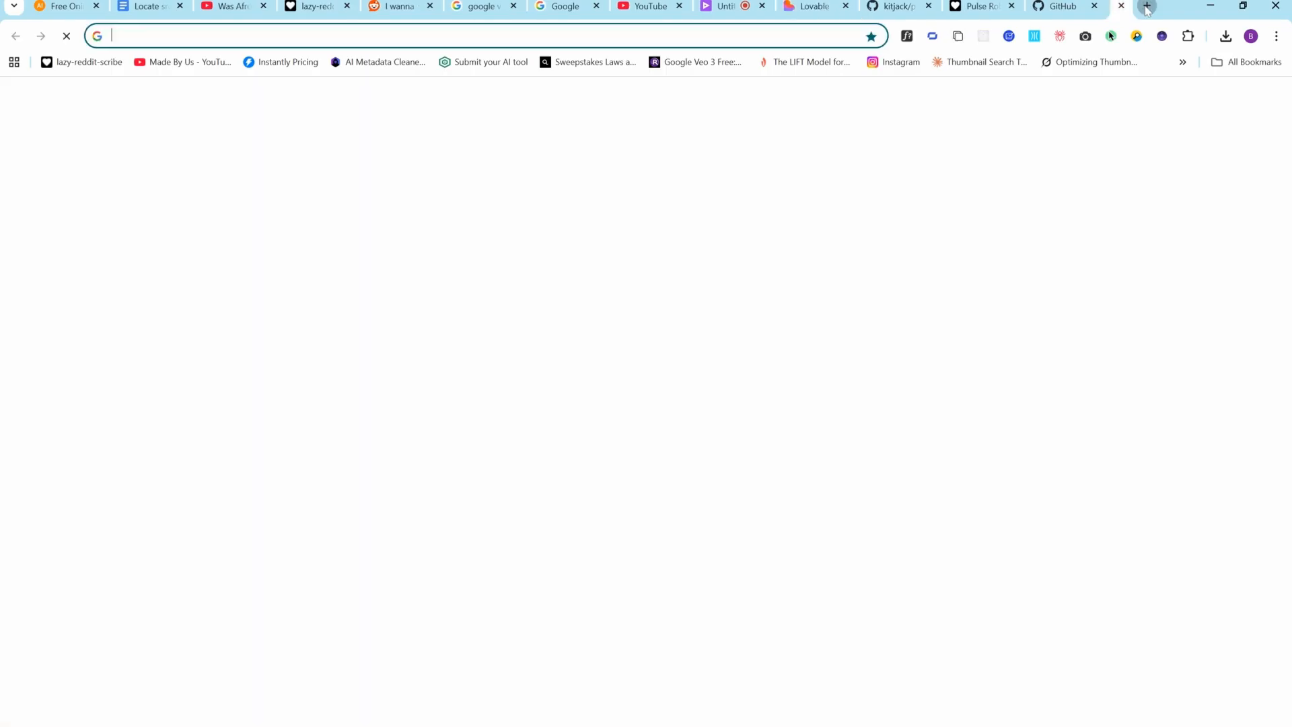
text(verce)
key(Return)
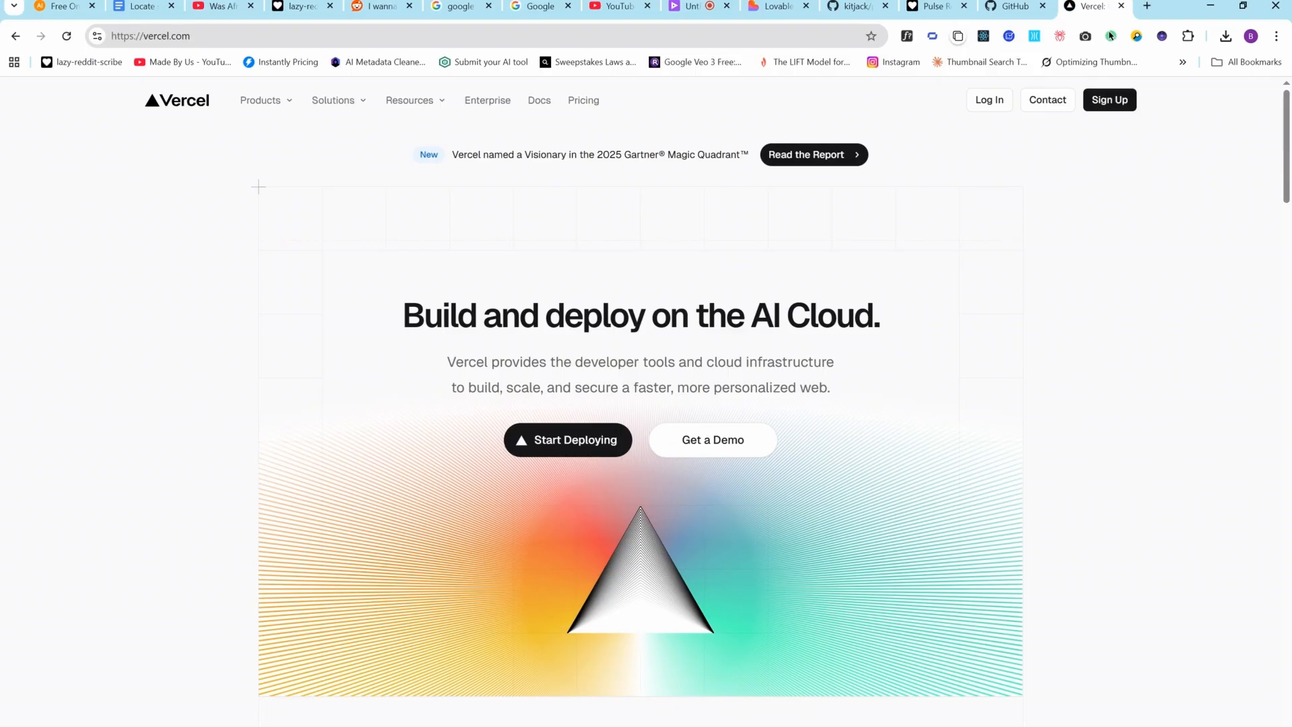
scroll(640, 403, down, 10)
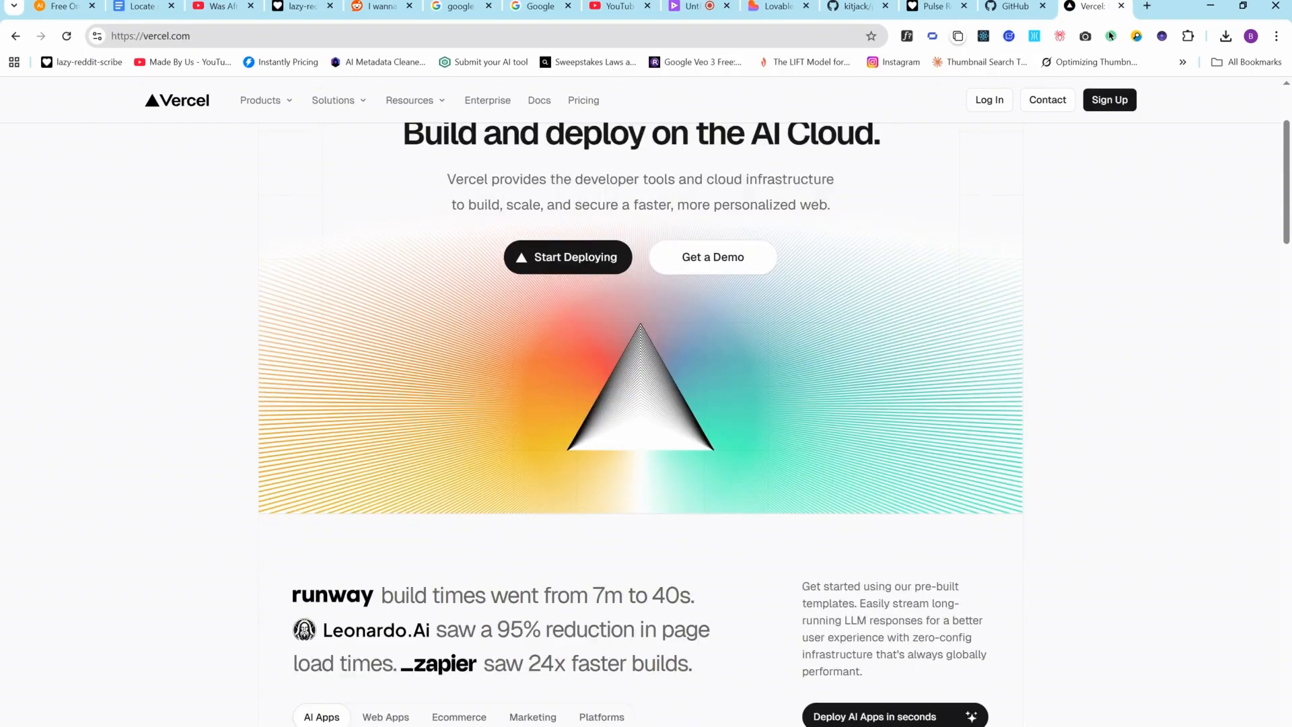
scroll(641, 404, down, 4)
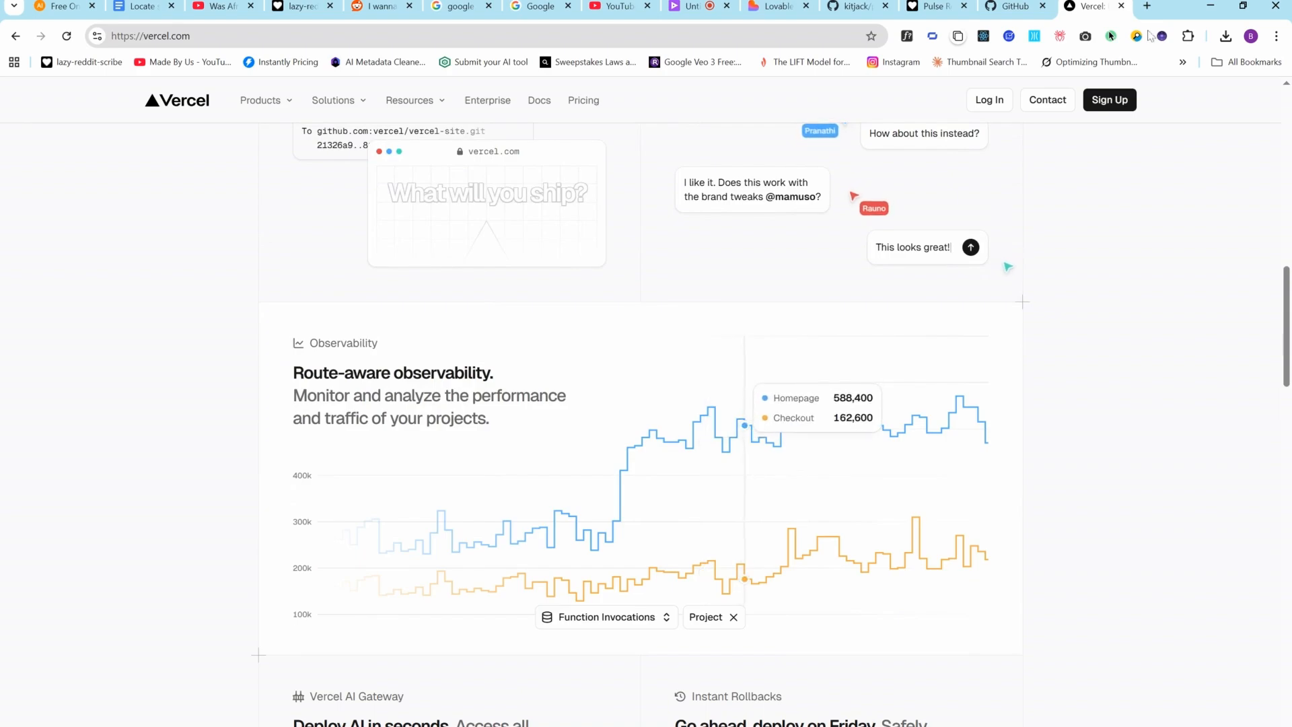
Open the Netlify website in a new browser tab and view its pricing plans
click(1147, 7)
text(netfl)
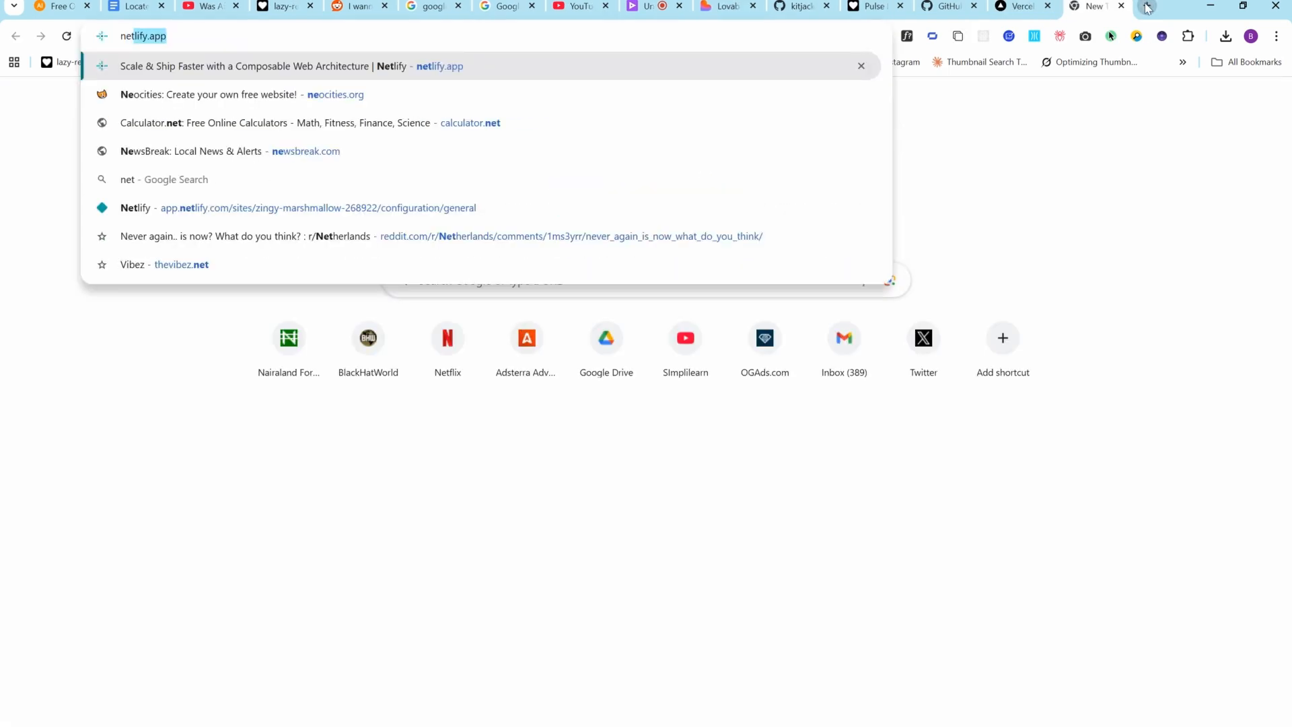
key(BackSpace)
key(BackSpace)
key(BackSpace)
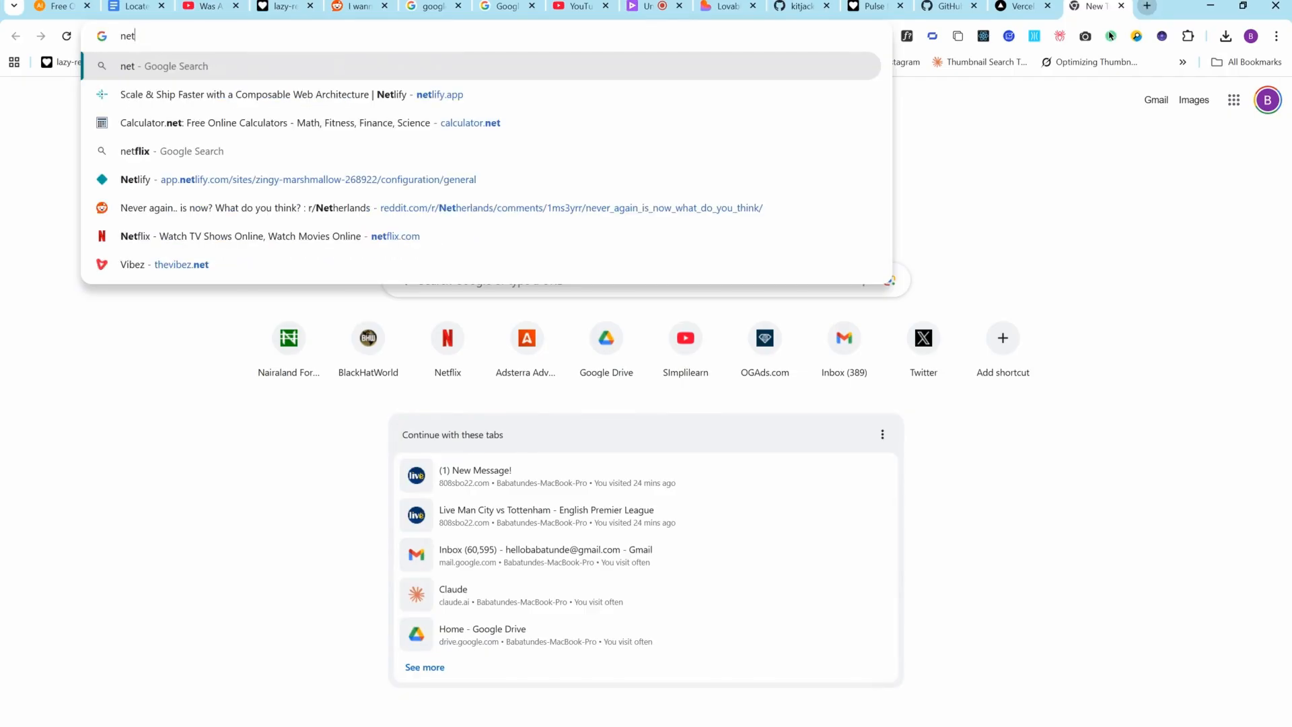
click(605, 96)
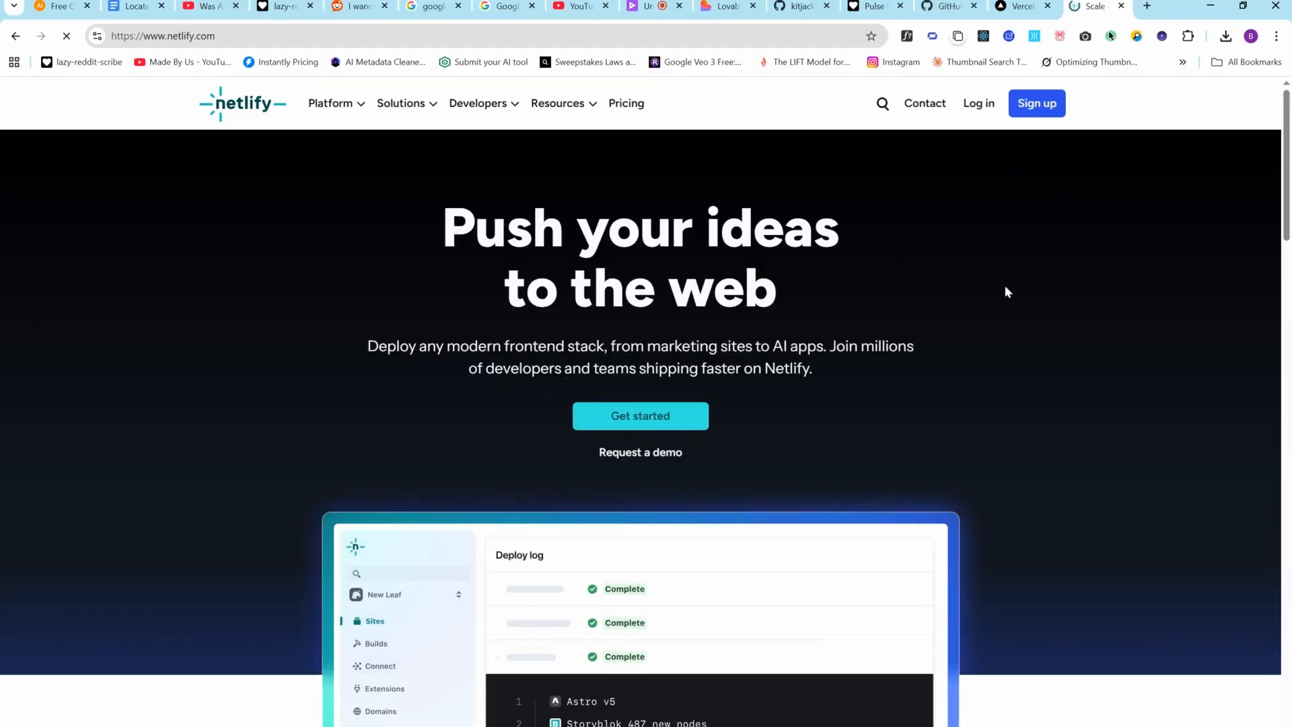
click(622, 103)
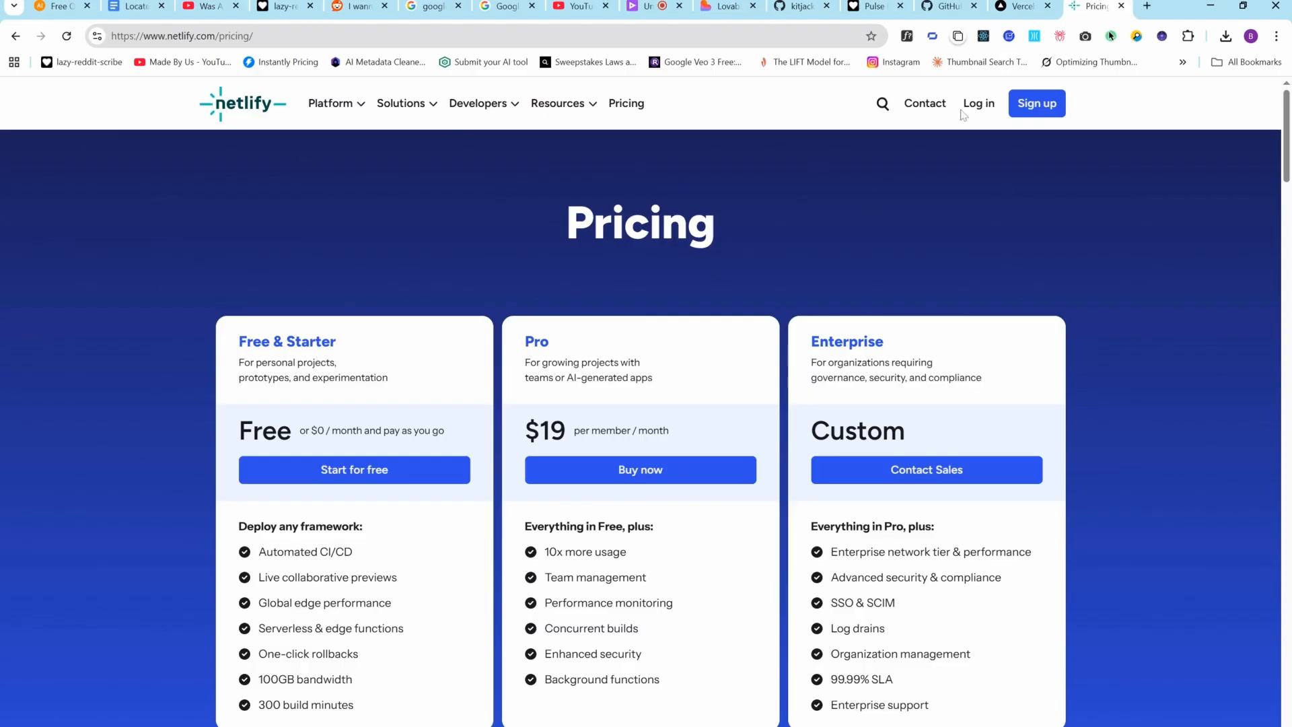
Open zeabur.com and the Railway homepage in new browser tabs as further hosting options
click(1147, 8)
text(zeab)
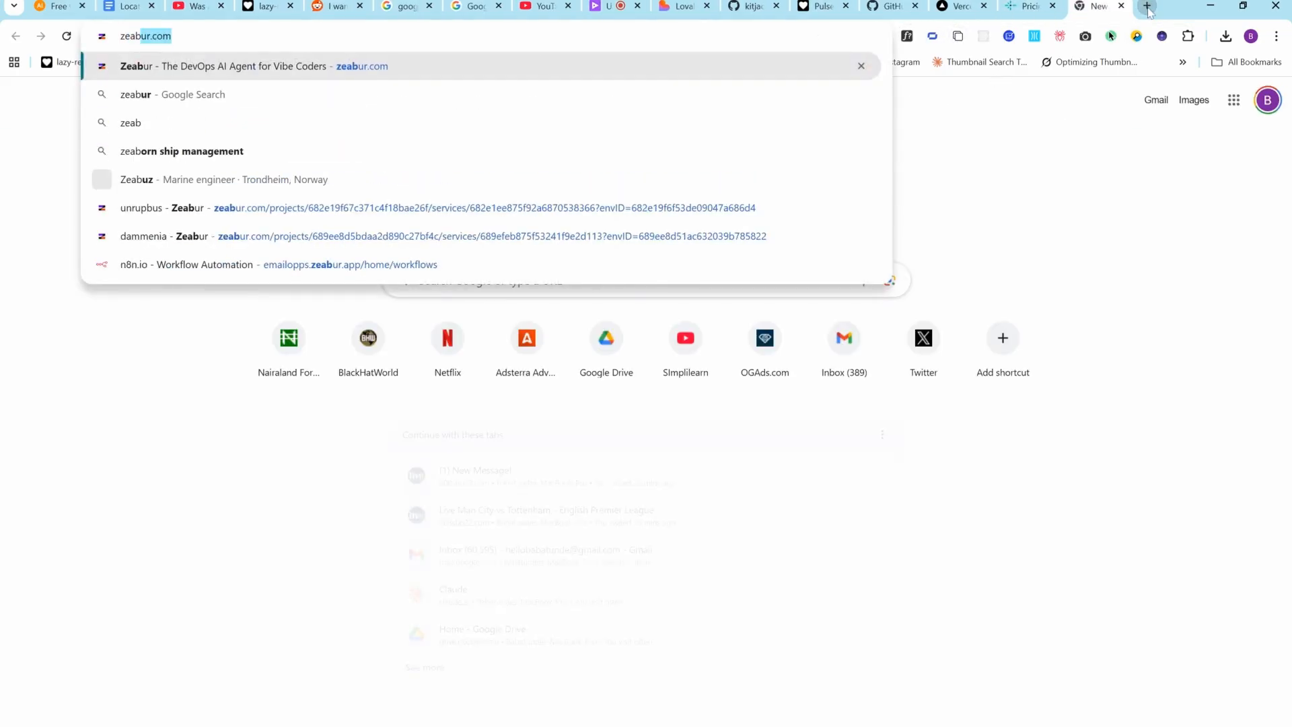
key(Return)
click(1148, 8)
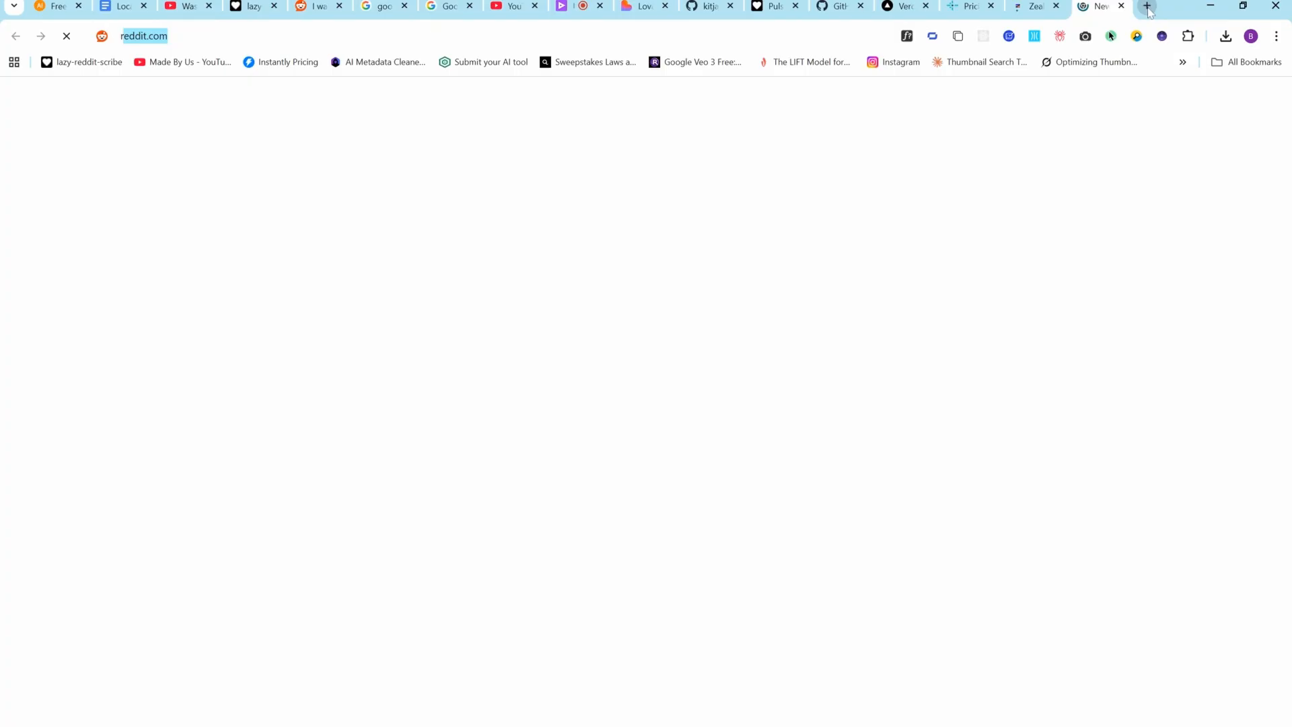
text(rail)
key(Return)
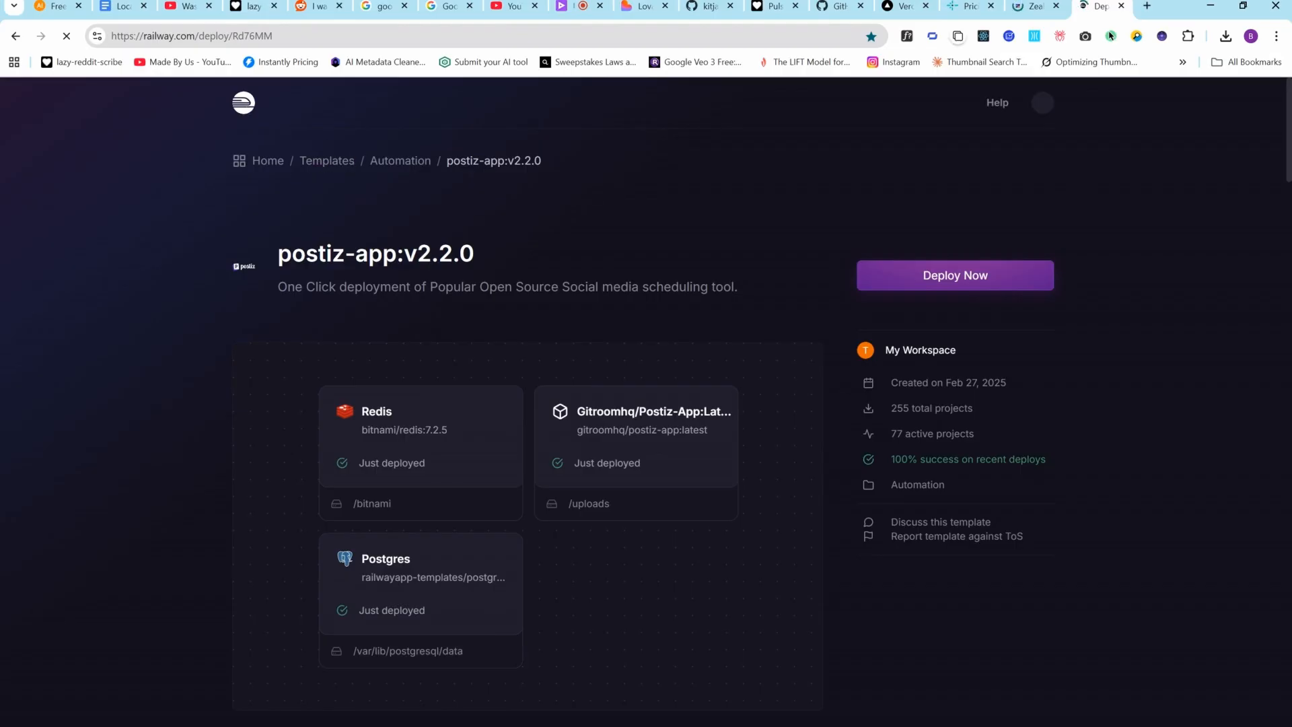
click(259, 161)
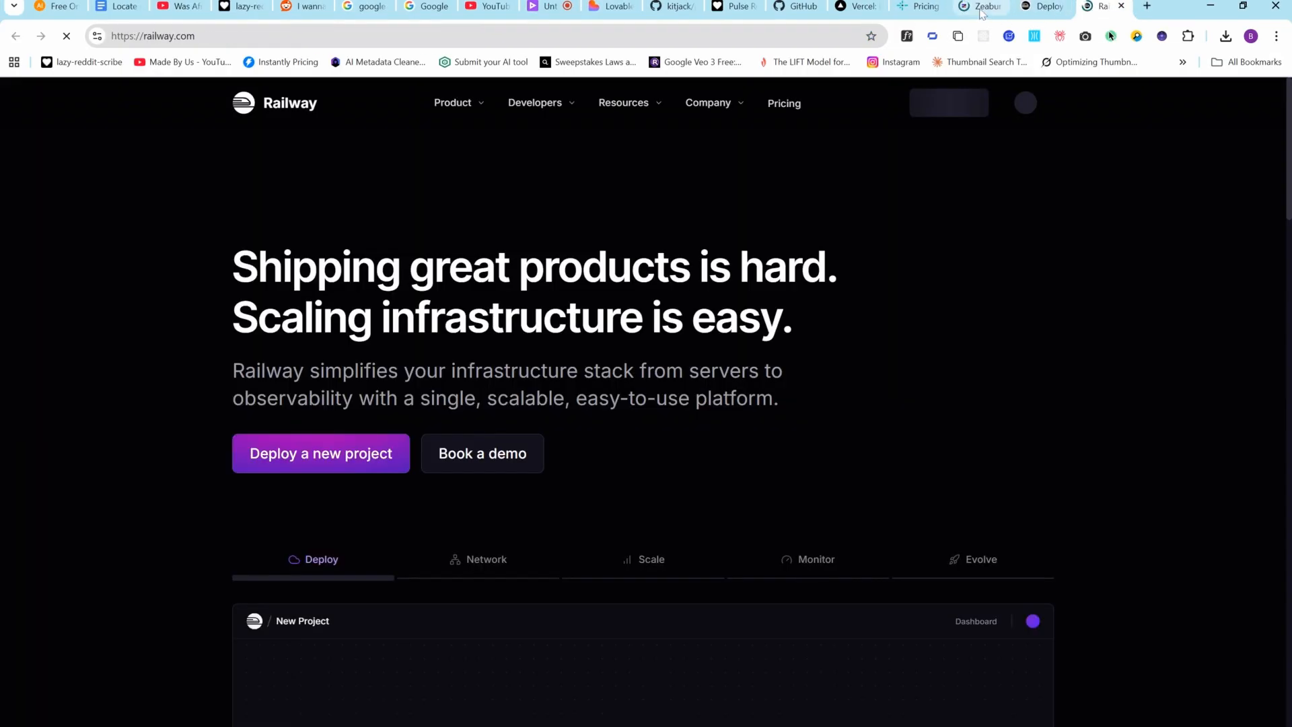
Return to Netlify's pricing page, highlight the free plan's serverless and edge functions, and log in to Netlify with the signed-in GitHub account
click(923, 9)
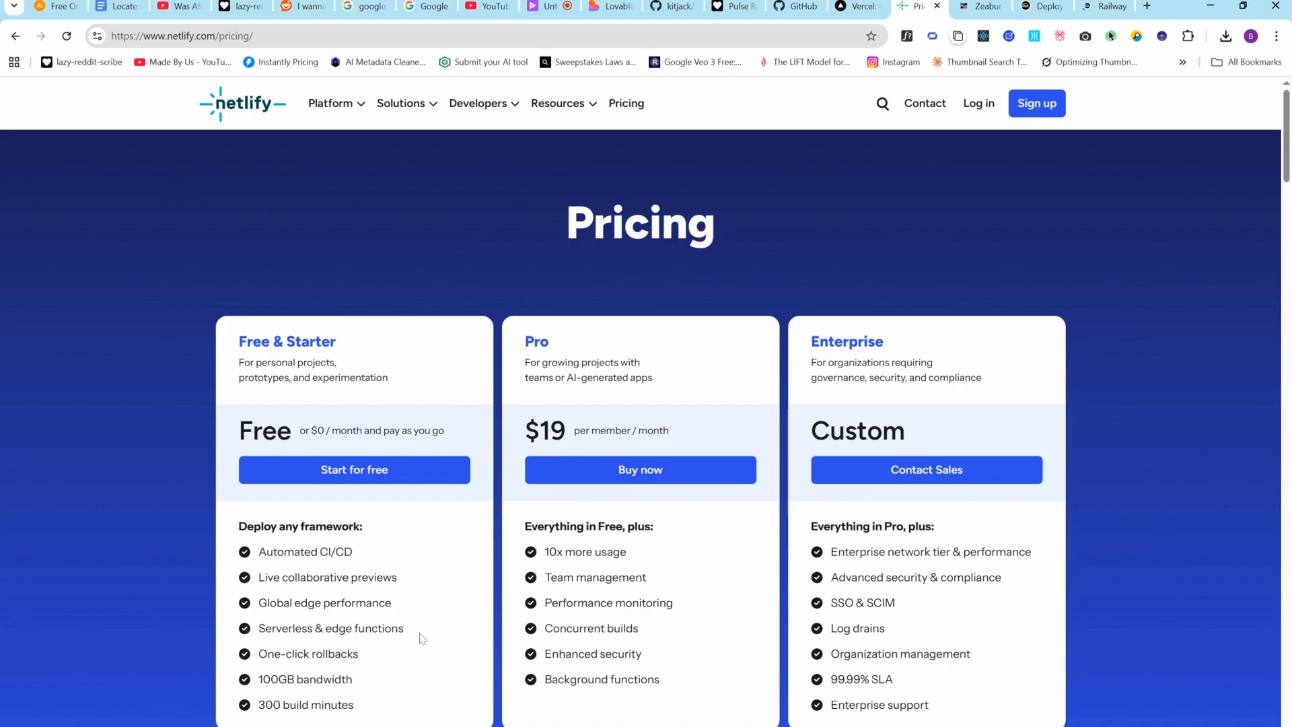
triple_click(331, 628)
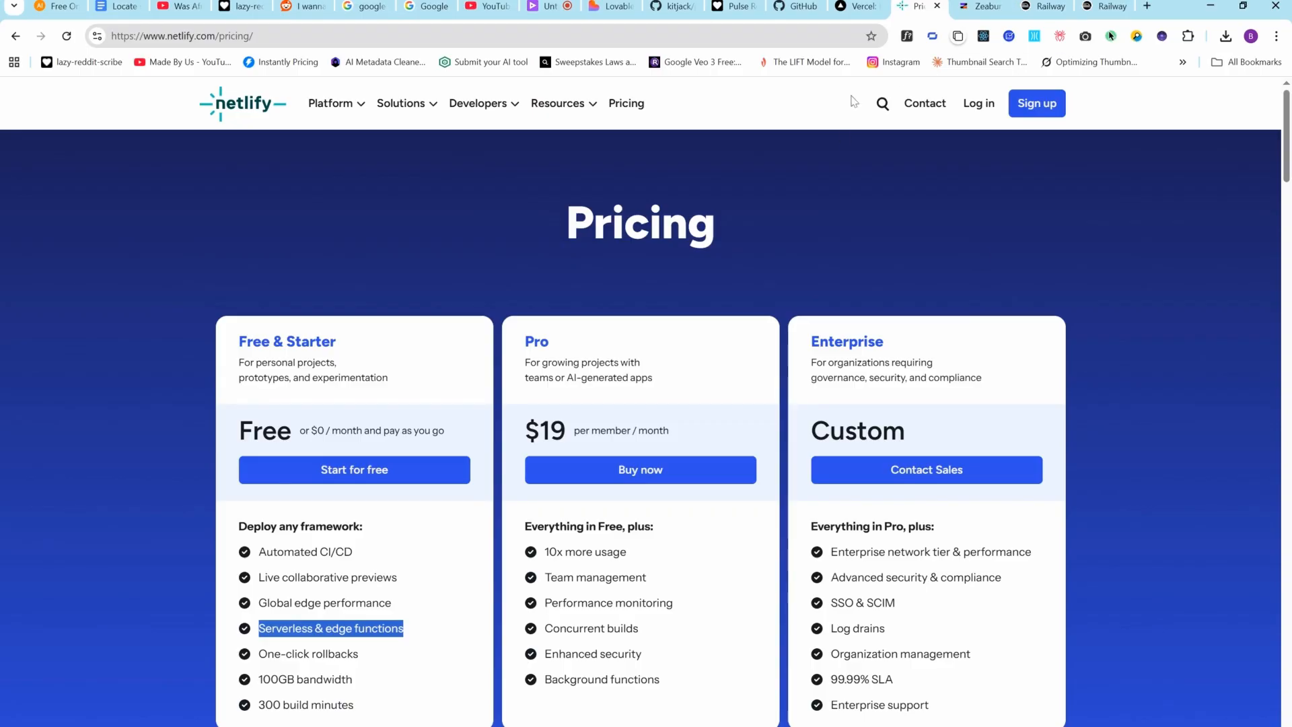
click(980, 105)
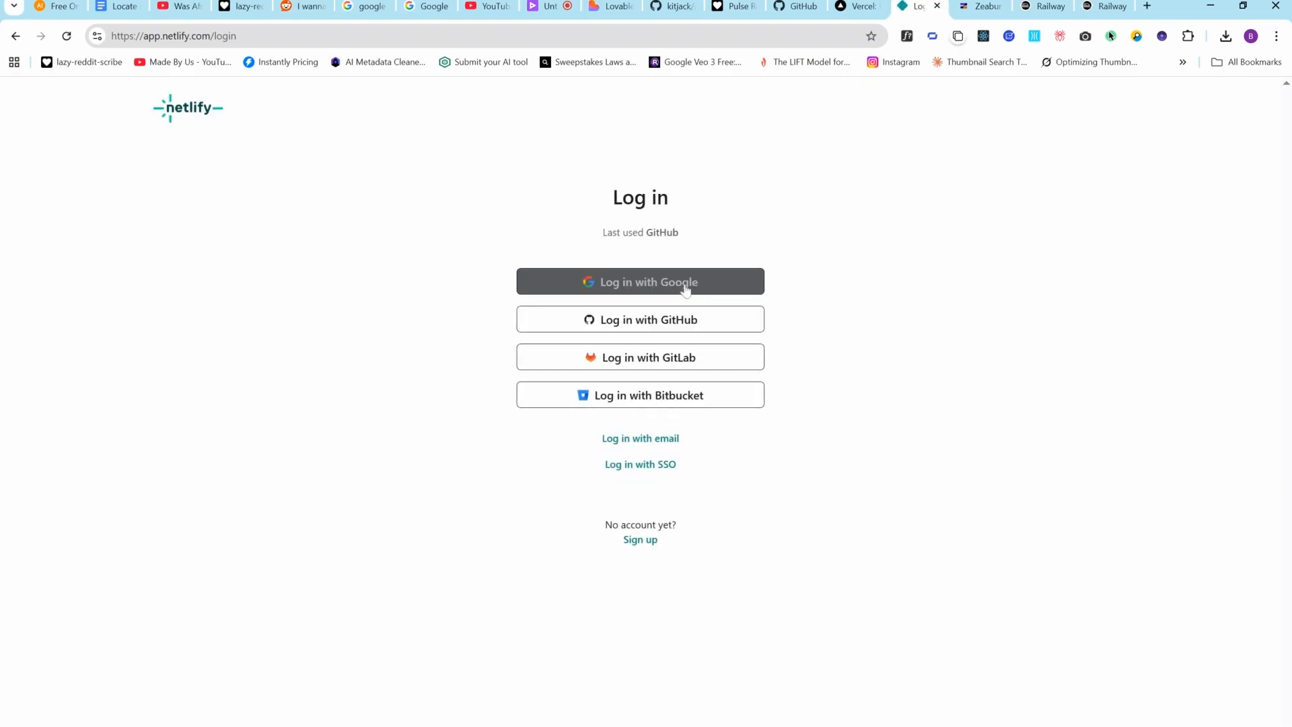
click(674, 322)
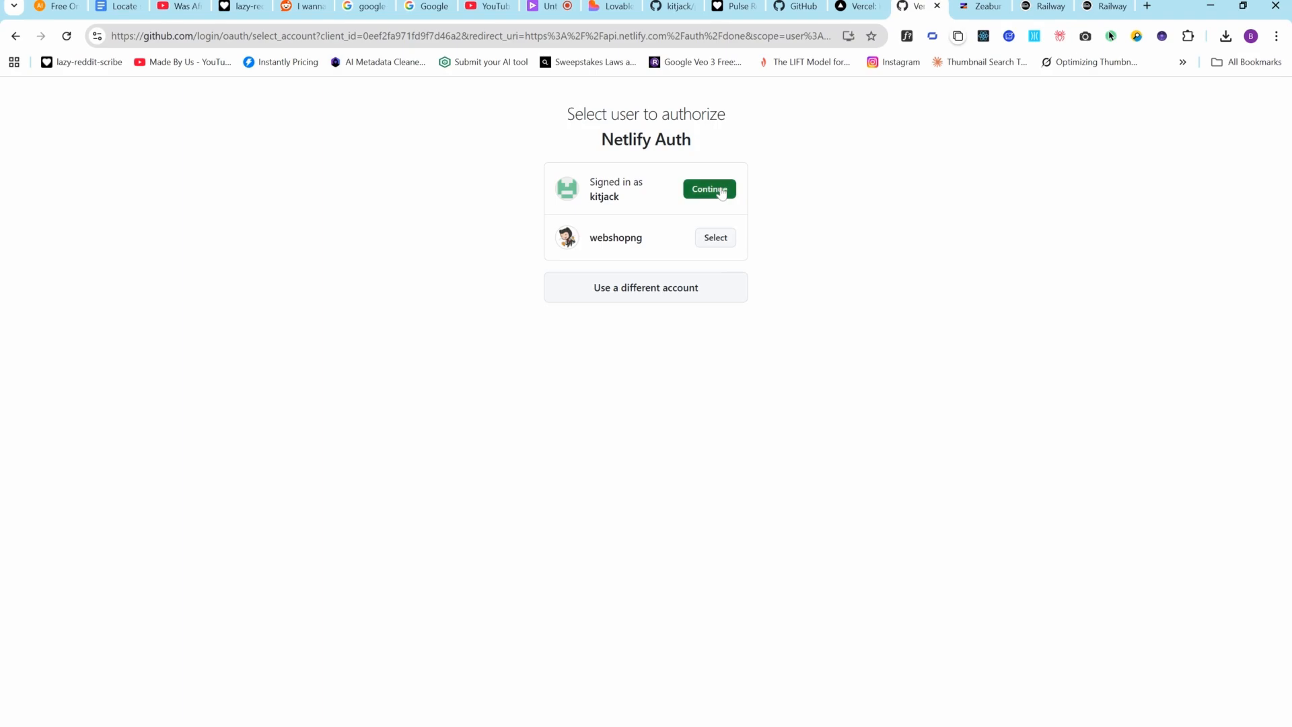
click(720, 191)
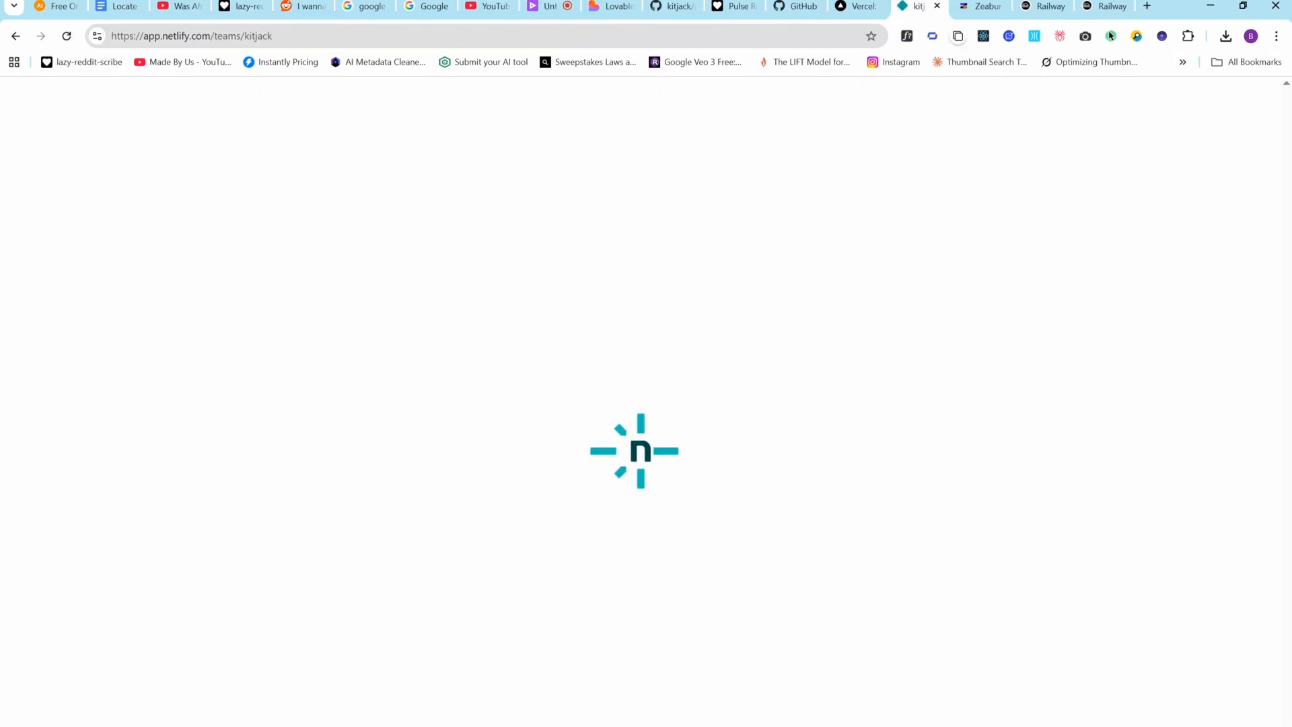
Show the Pulse Robot site preview in Lovable, and switch back to Netlify to start importing an existing project from GitHub
click(614, 6)
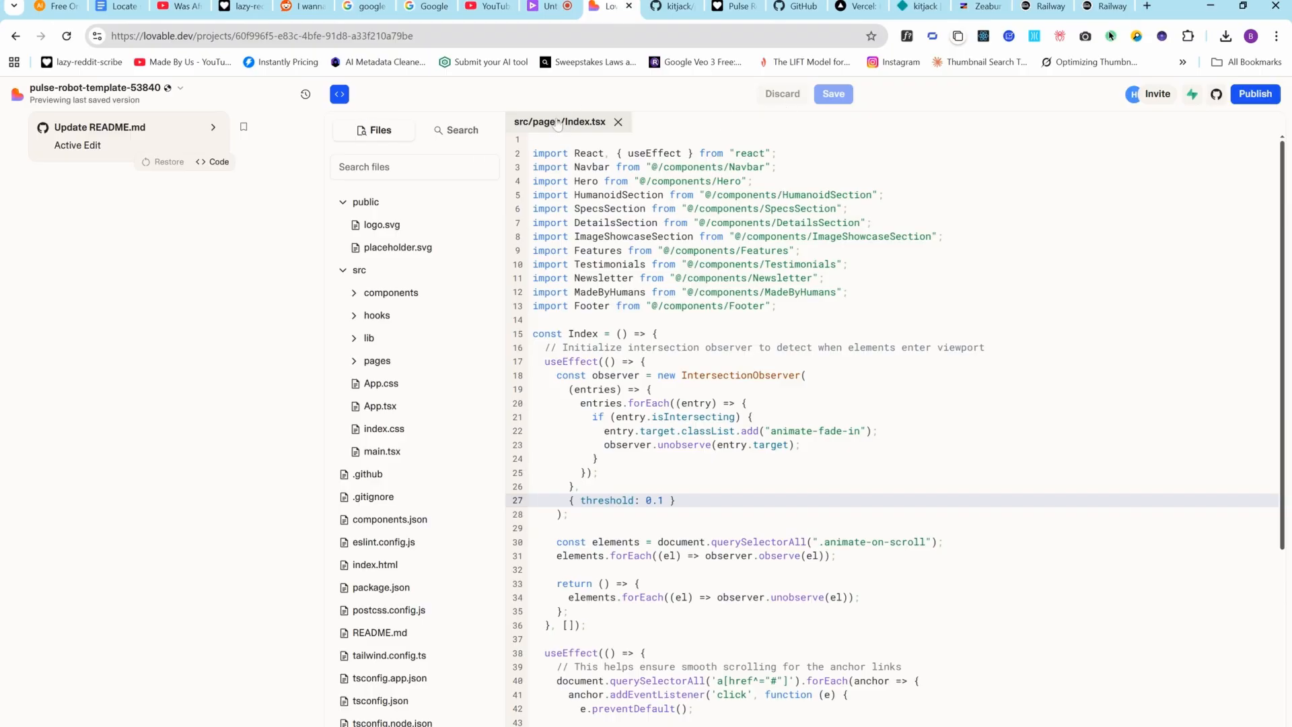
click(339, 94)
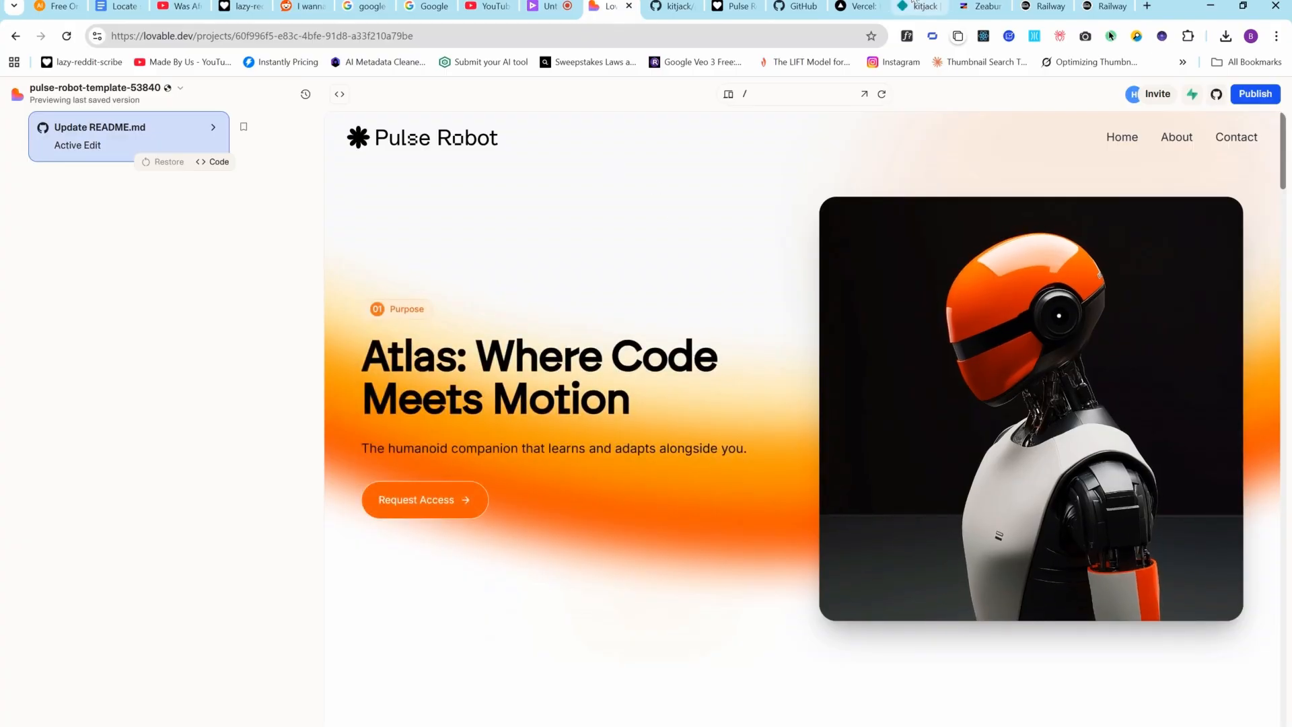
click(913, 4)
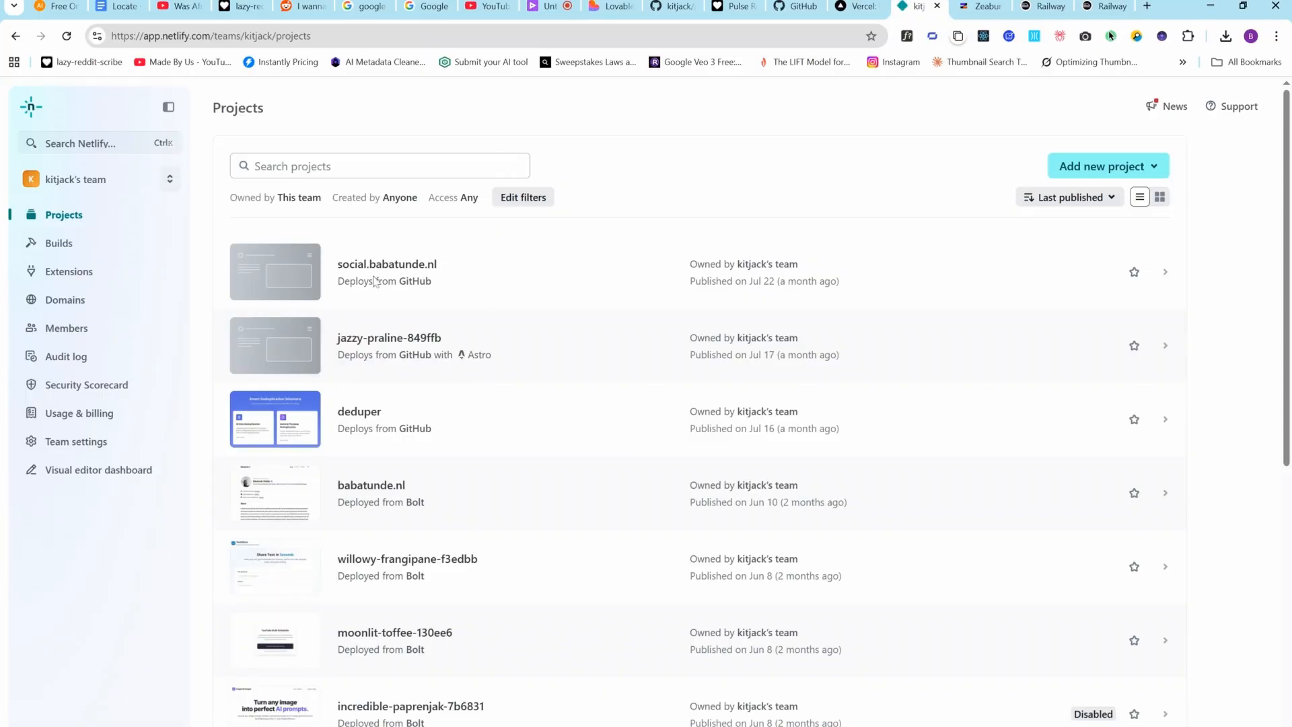
click(1085, 173)
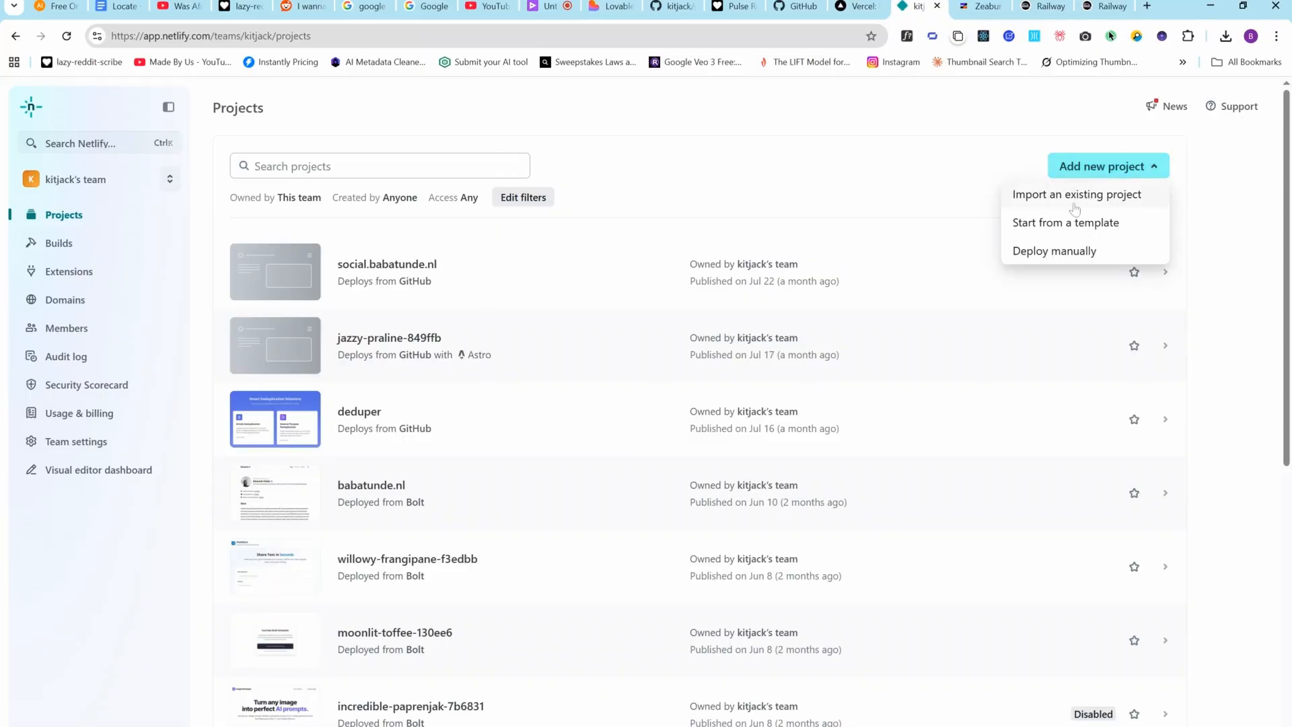
click(1031, 199)
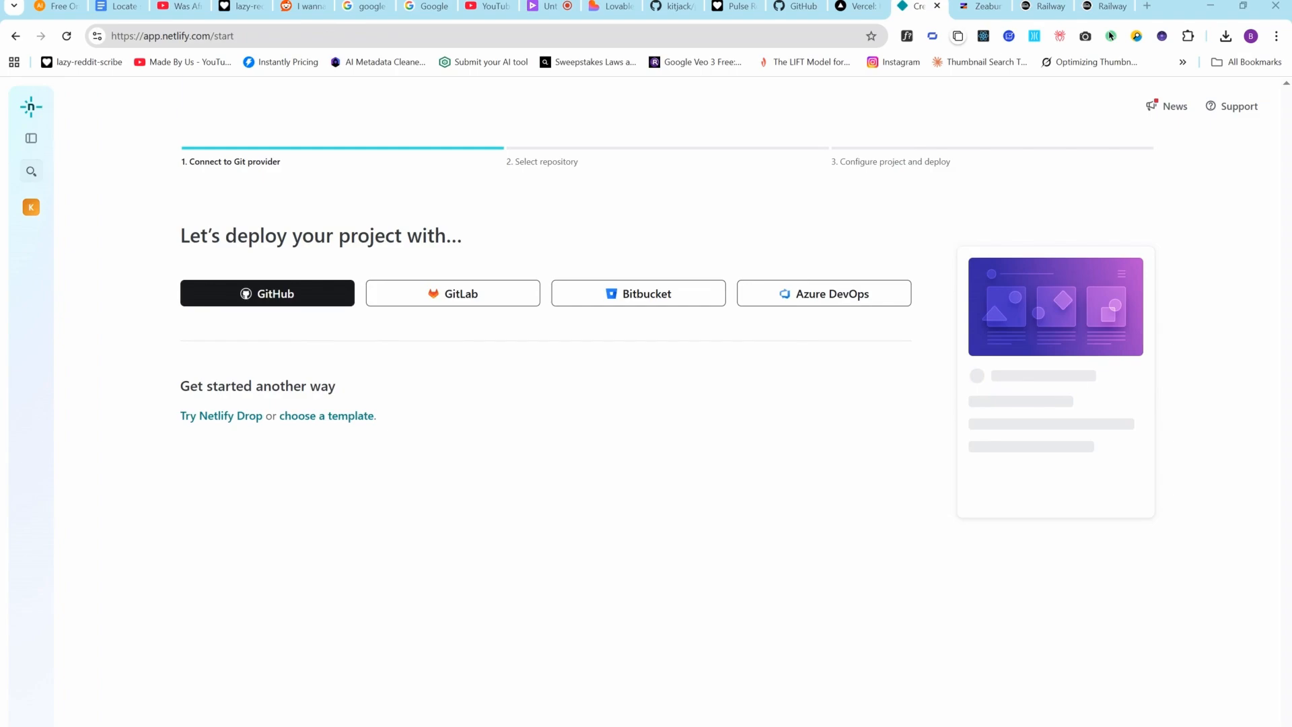
click(267, 294)
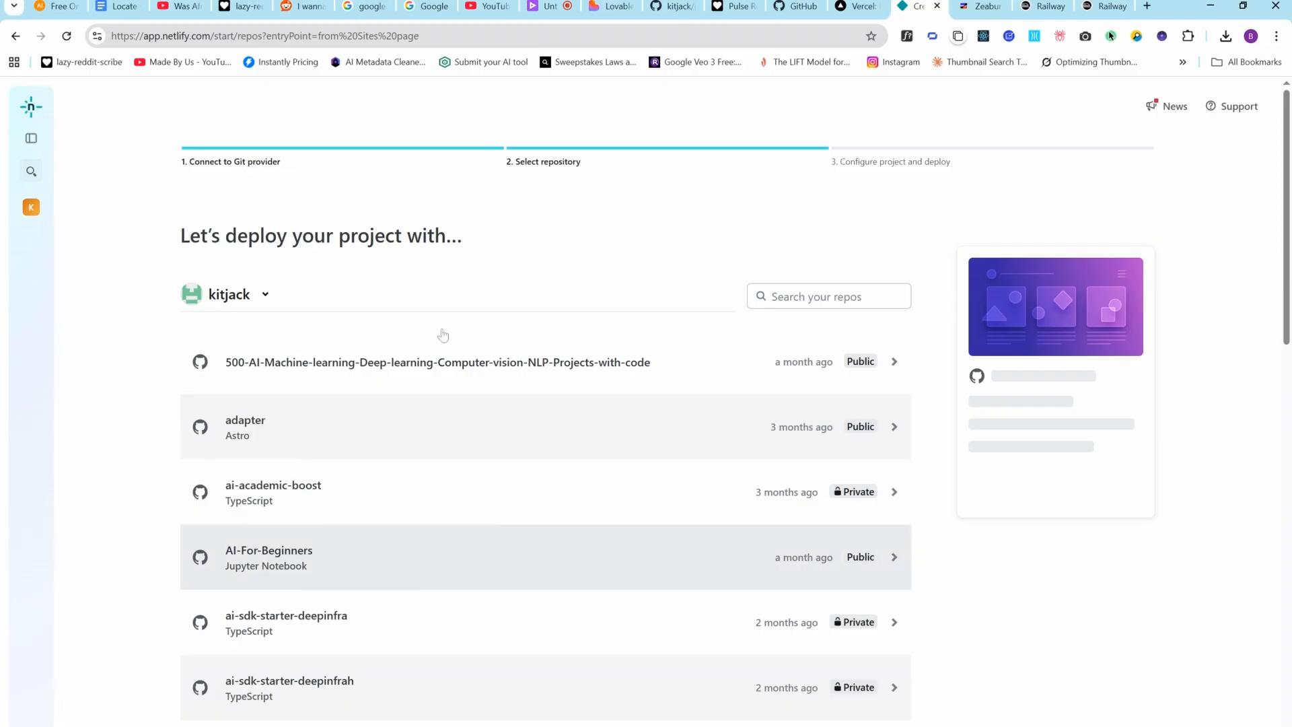
Search the GitHub repositories in Netlify for "puls" and select pulse-robot-template-53840 for deployment
scroll(398, 640, down, 17)
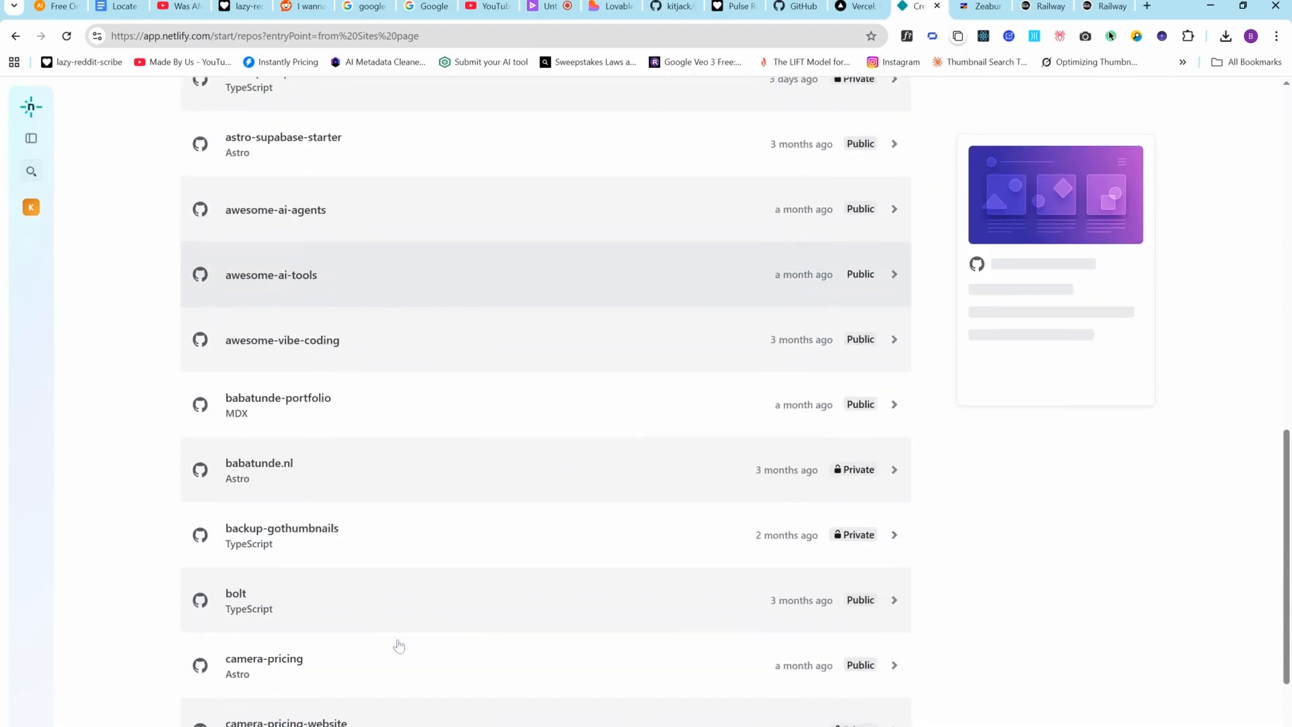
scroll(399, 645, down, 5)
scroll(400, 644, up, 20)
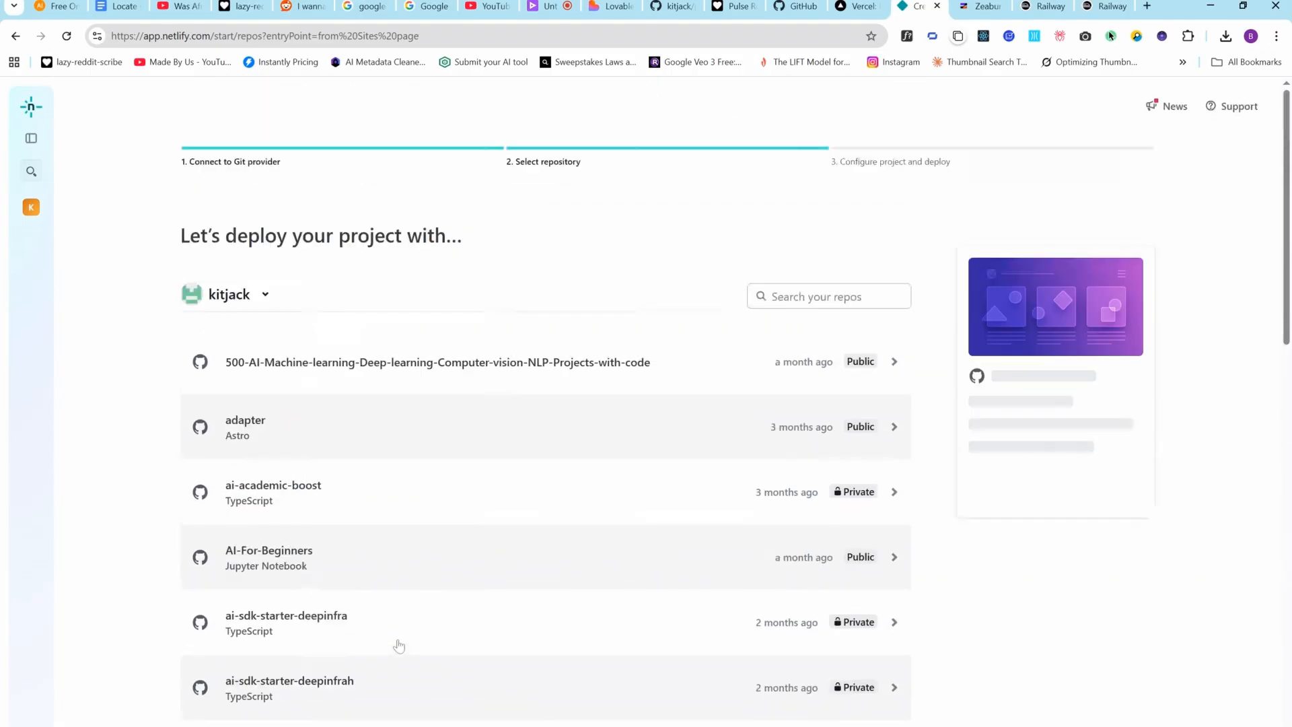
click(820, 3)
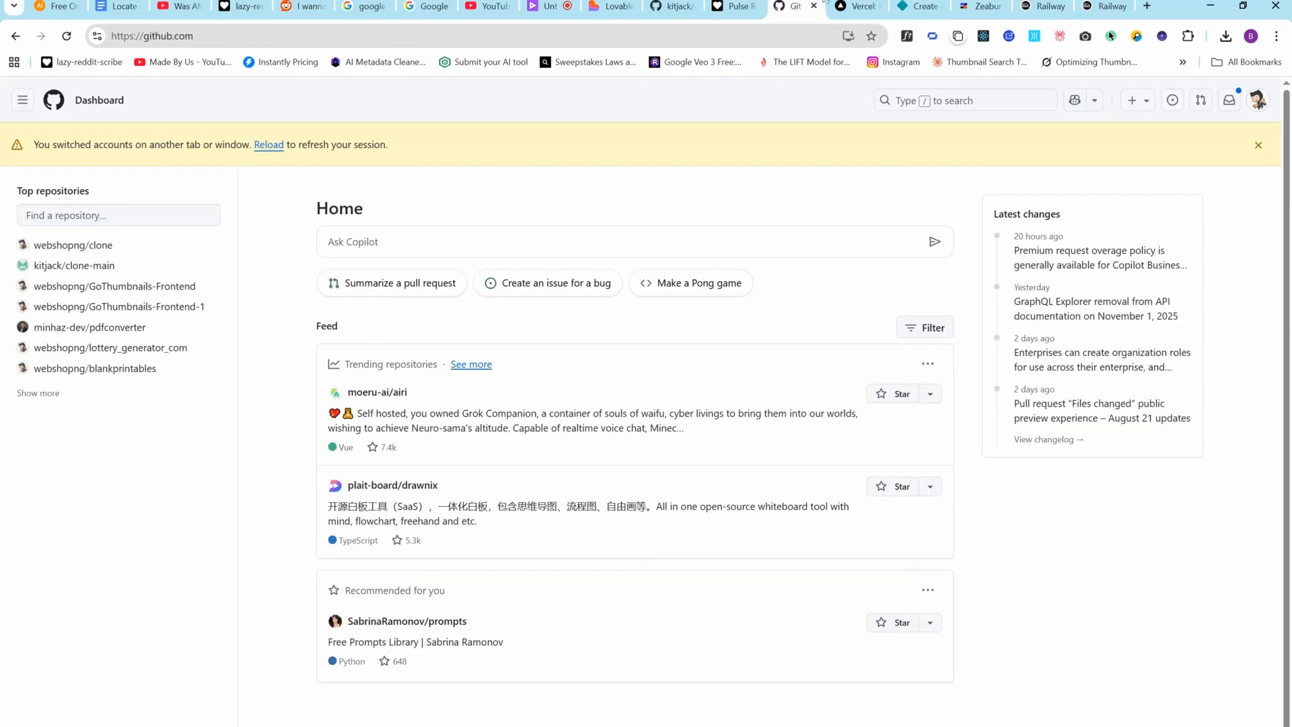
click(735, 4)
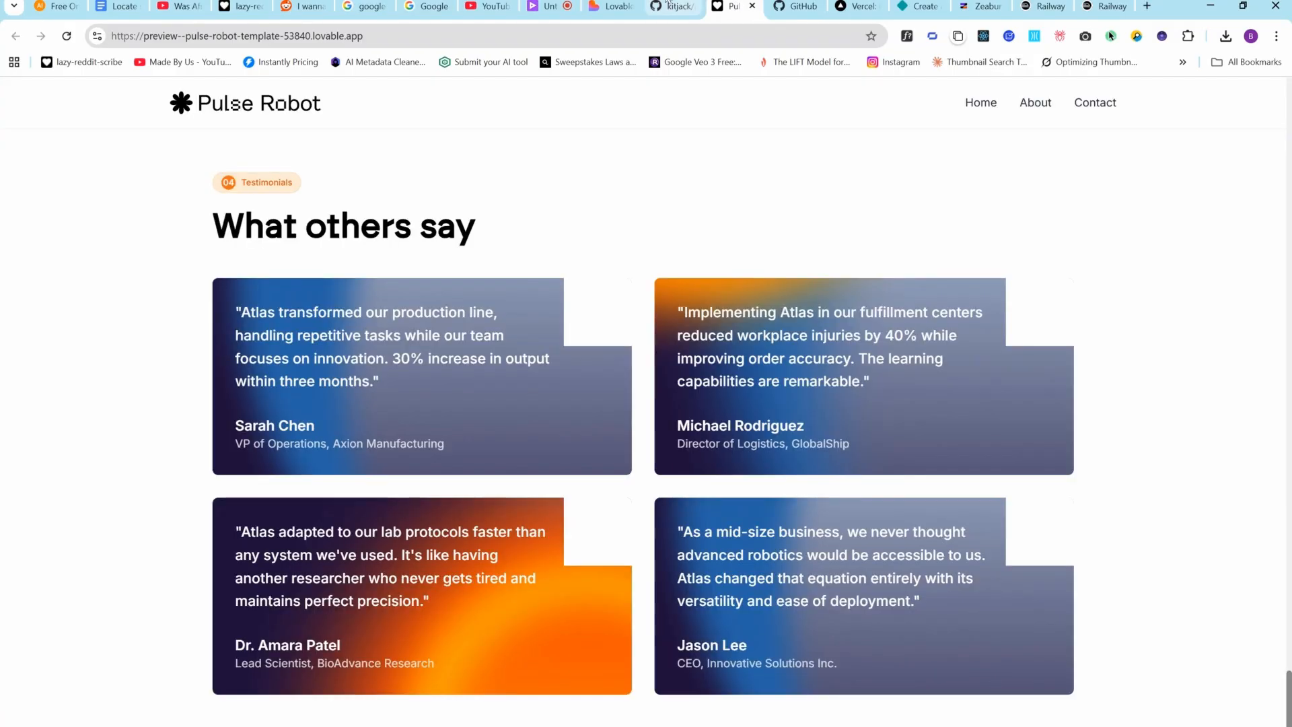
click(918, 6)
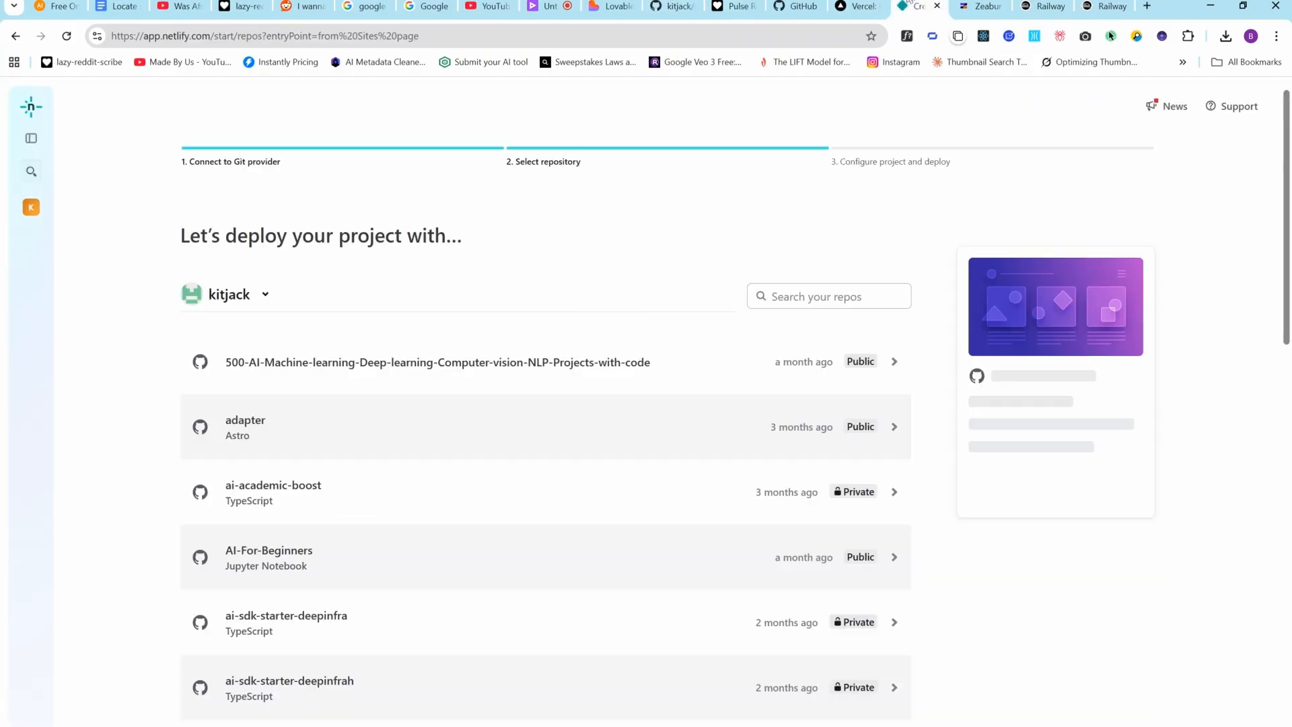
click(804, 295)
text(puls)
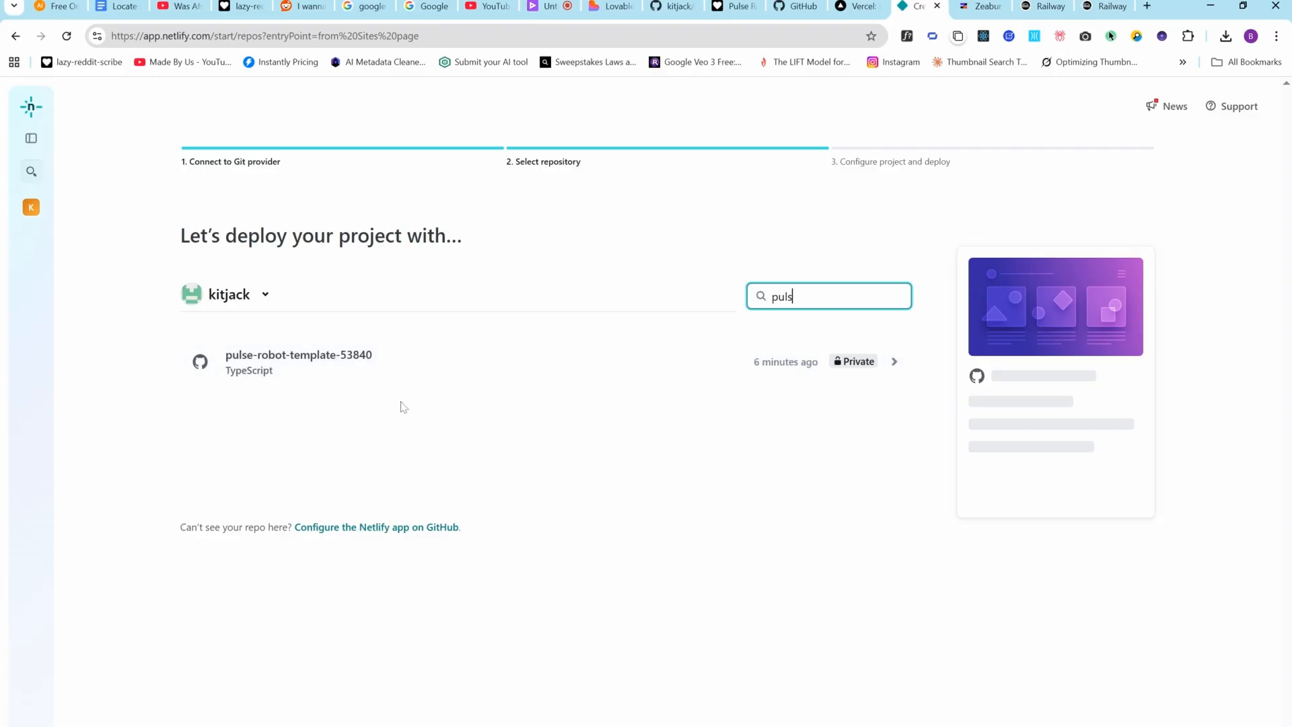
click(526, 360)
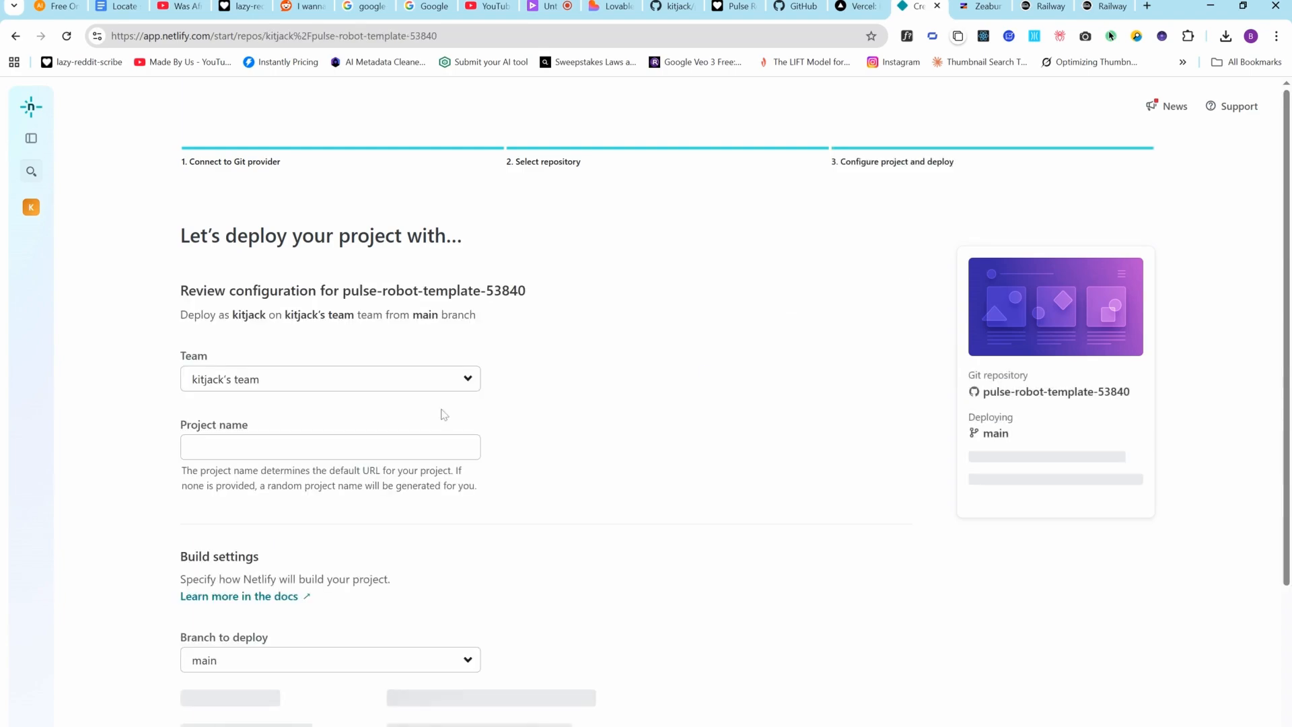
Set the Netlify project name to pulse56
click(337, 447)
text(pu)
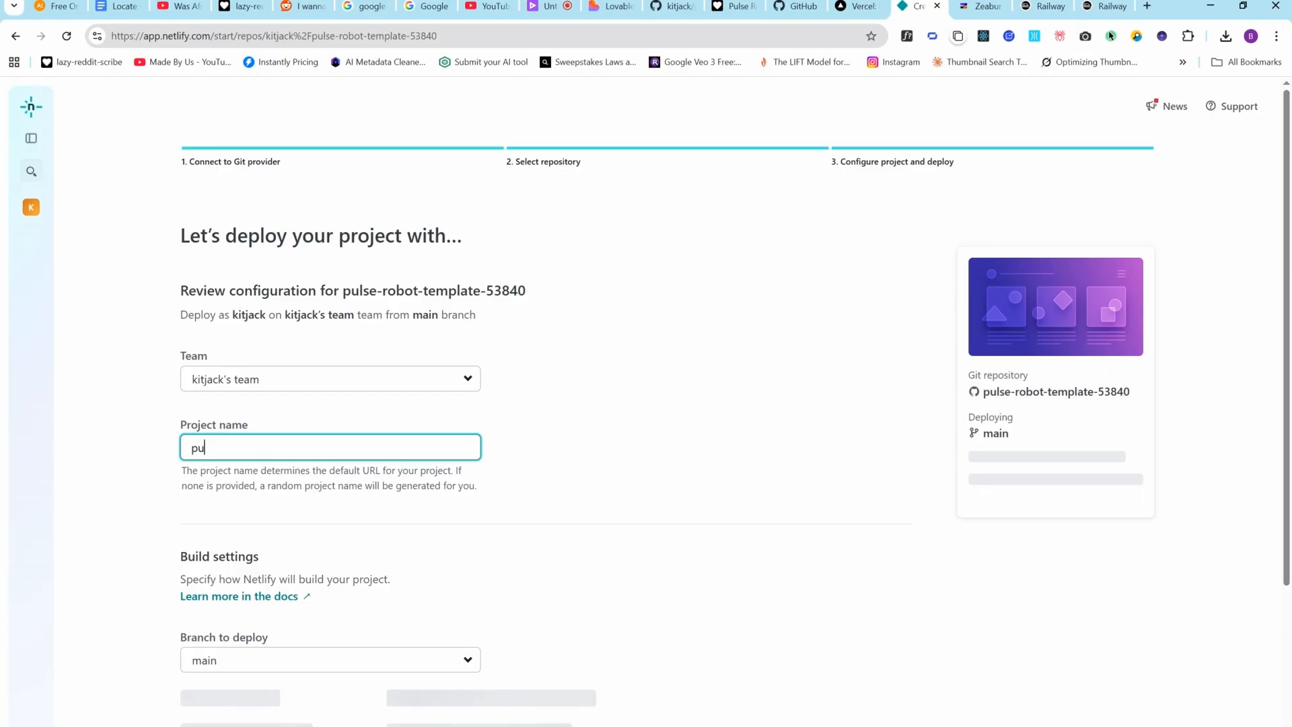
text(lse)
scroll(364, 553, down, 7)
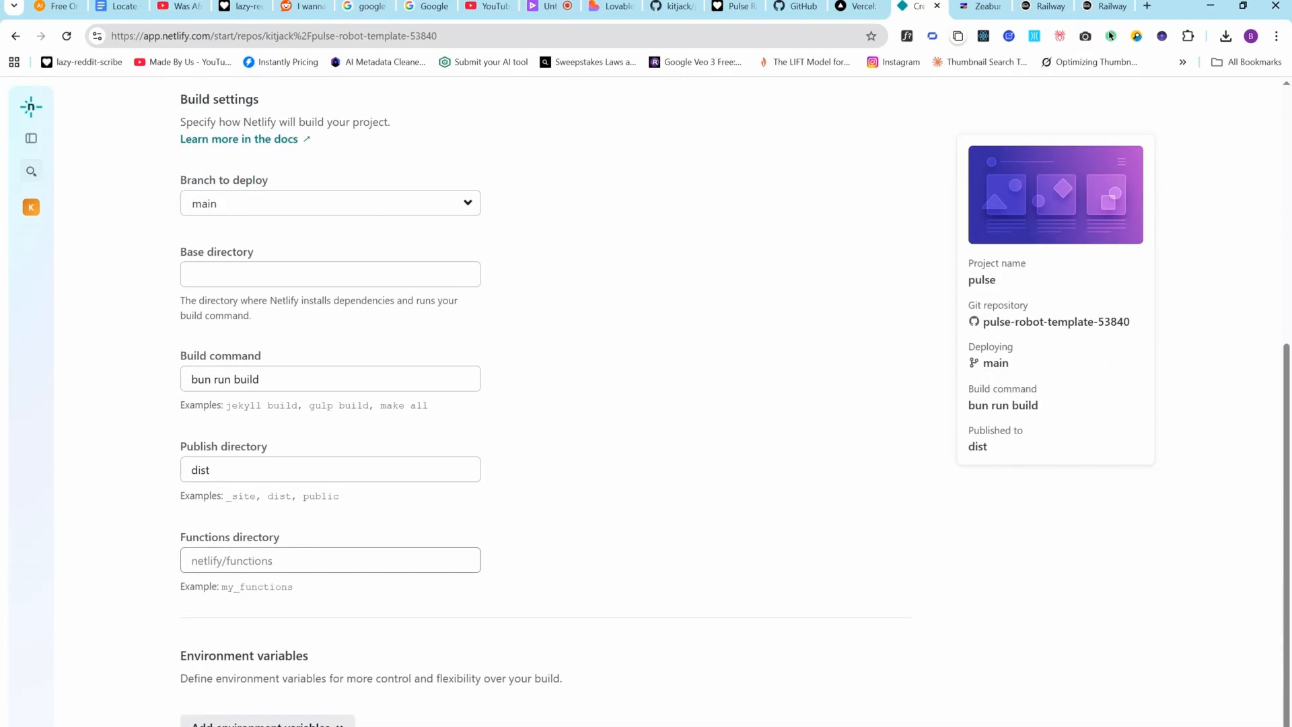
scroll(349, 293, up, 5)
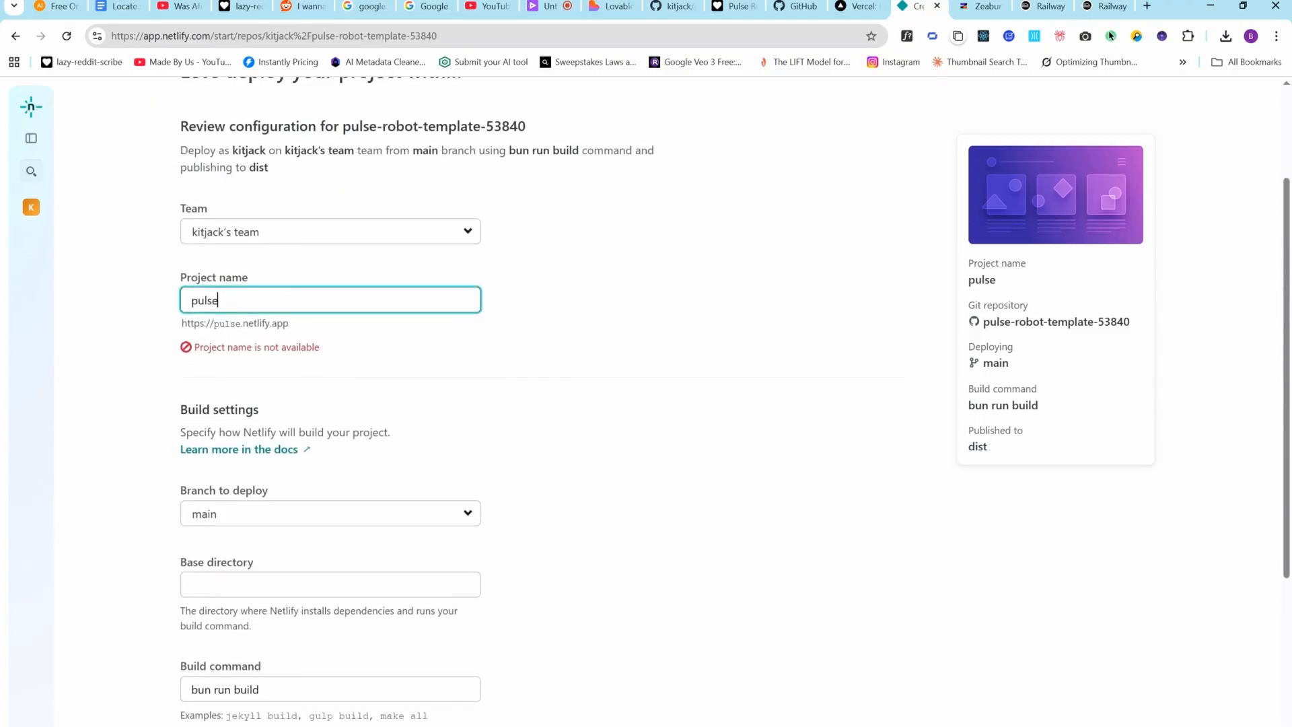
text(56)
Review the build settings and the ways to add environment variables, and deploy pulse56 without adding any
scroll(370, 495, down, 2)
scroll(369, 493, down, 4)
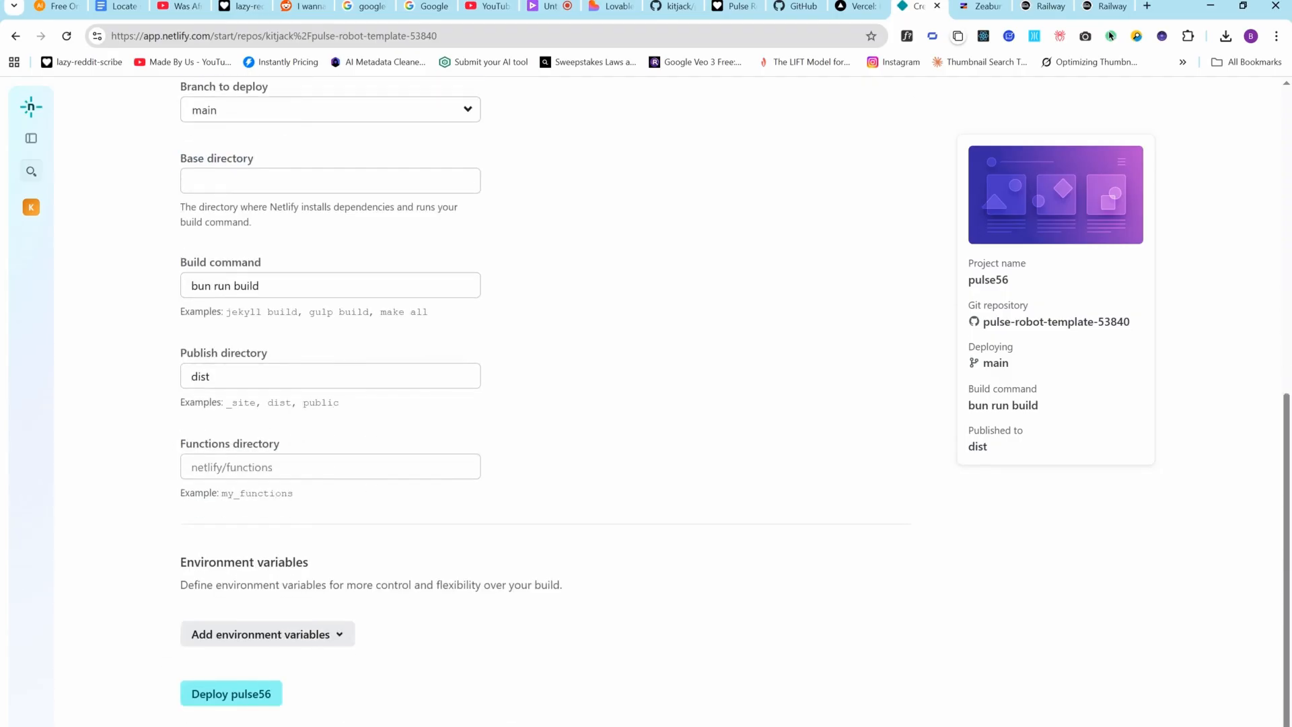
scroll(375, 456, up, 1)
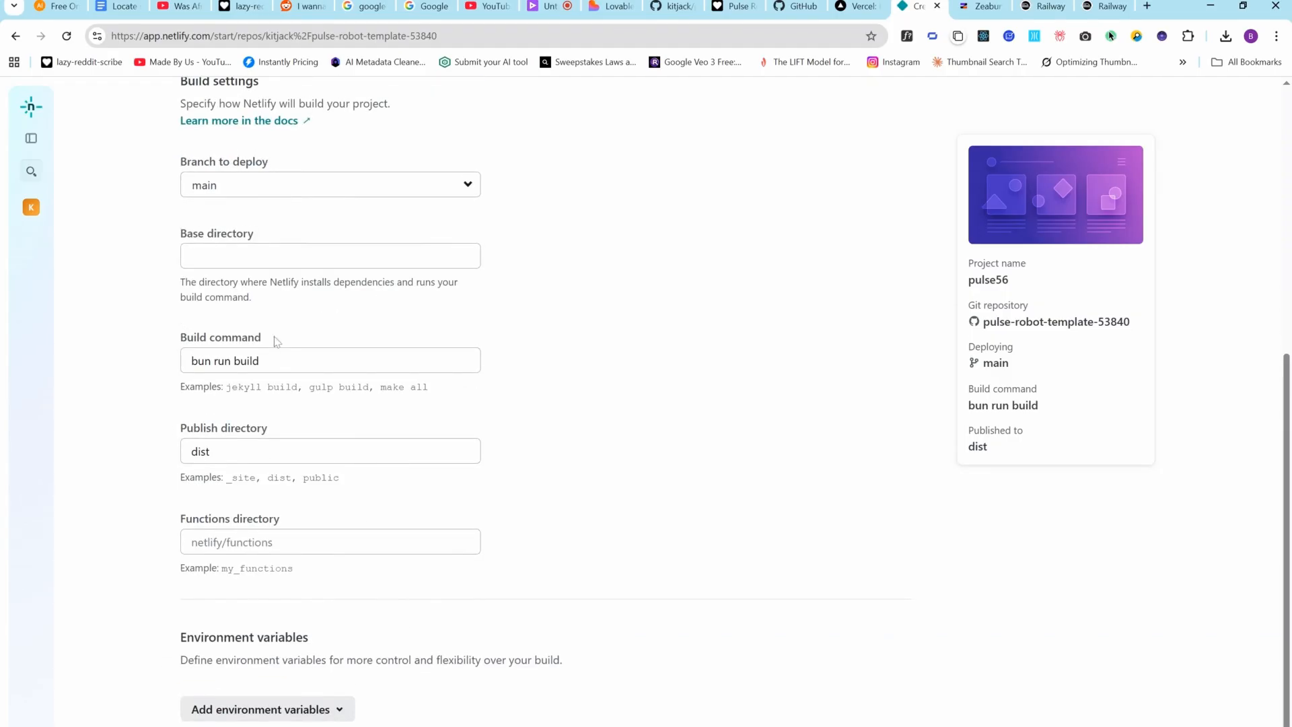
scroll(277, 337, down, 2)
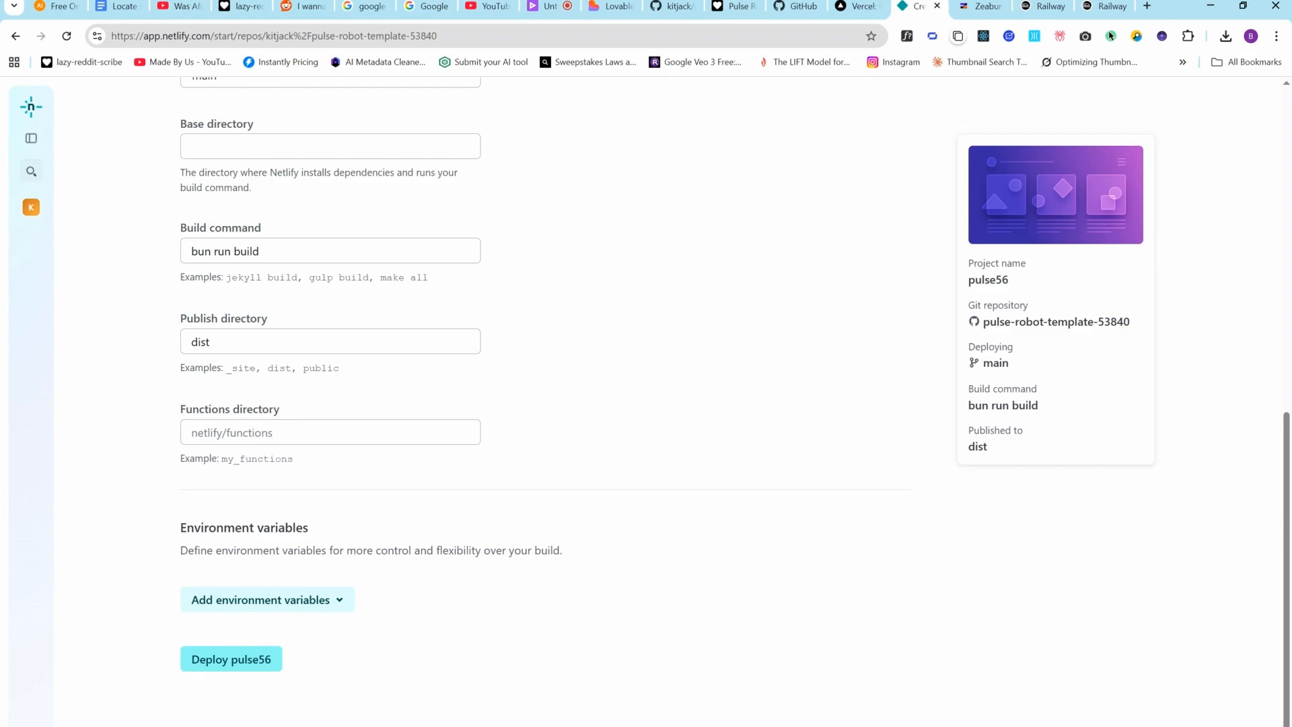
click(339, 607)
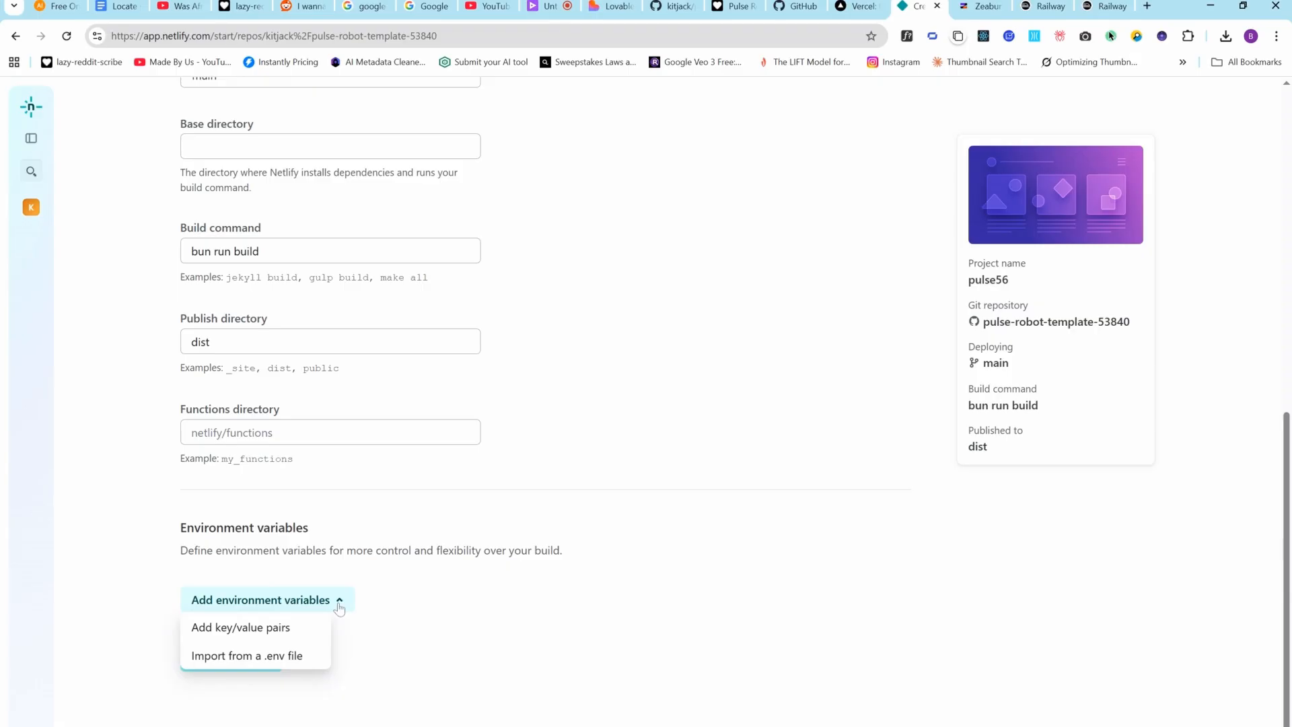
click(411, 649)
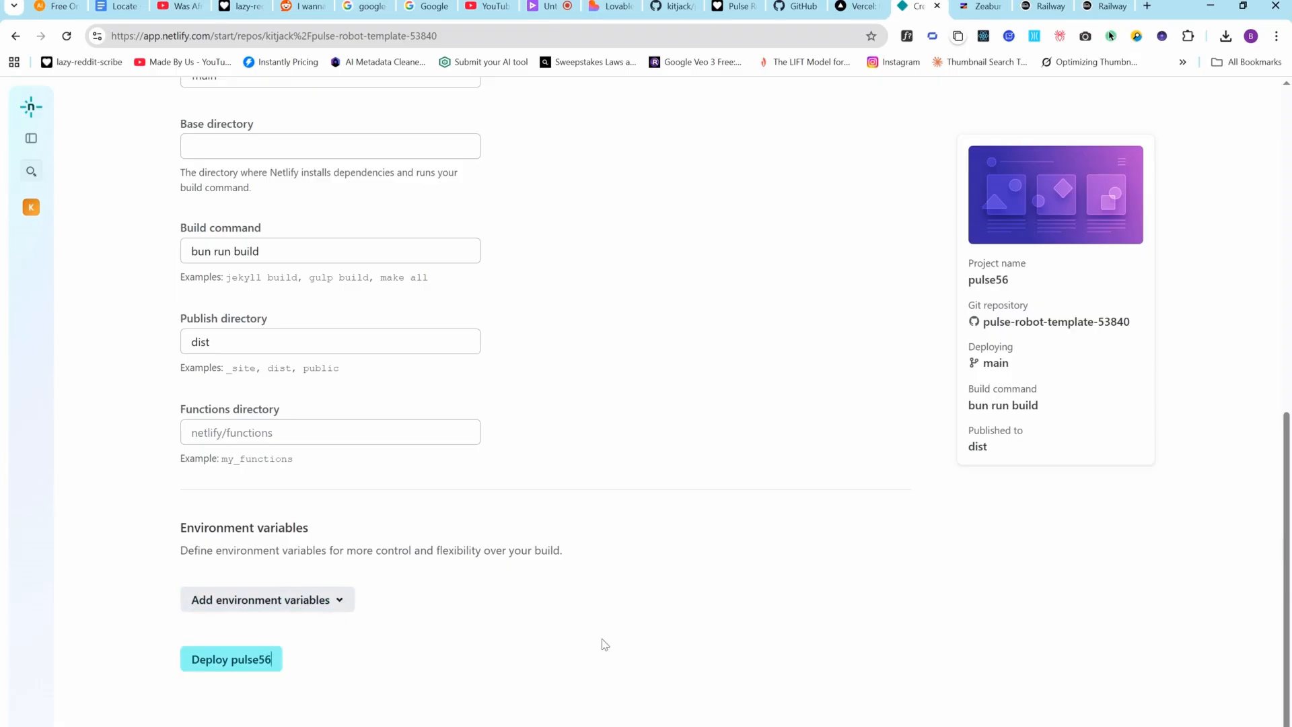
click(264, 659)
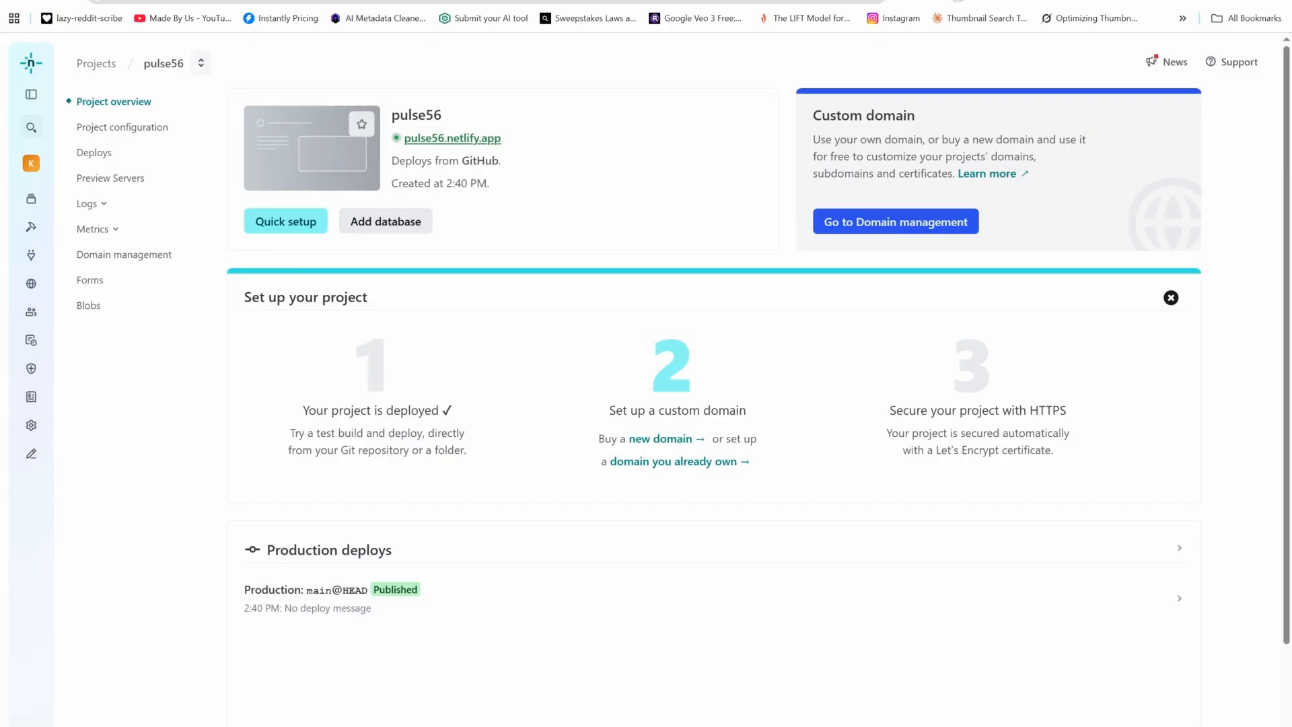
Open the live pulse56.netlify.app site and look through its sections down to the newsletter area
click(441, 149)
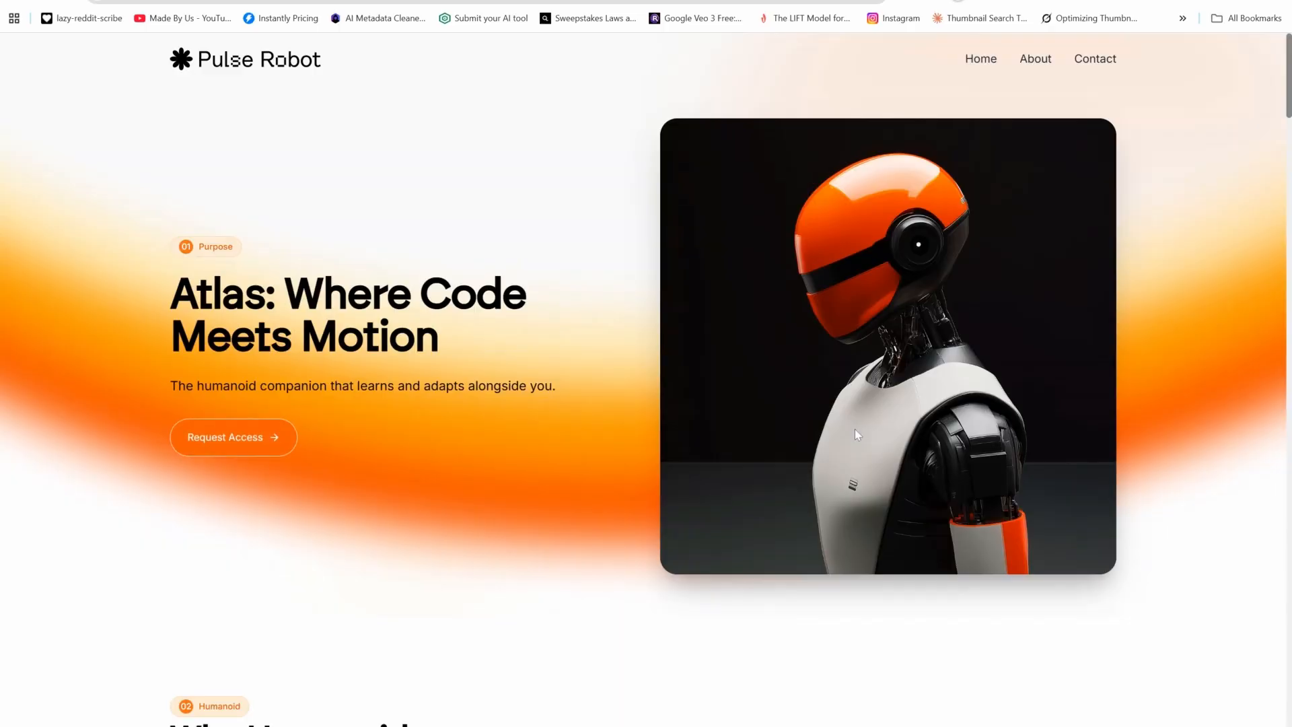
scroll(855, 430, down, 8)
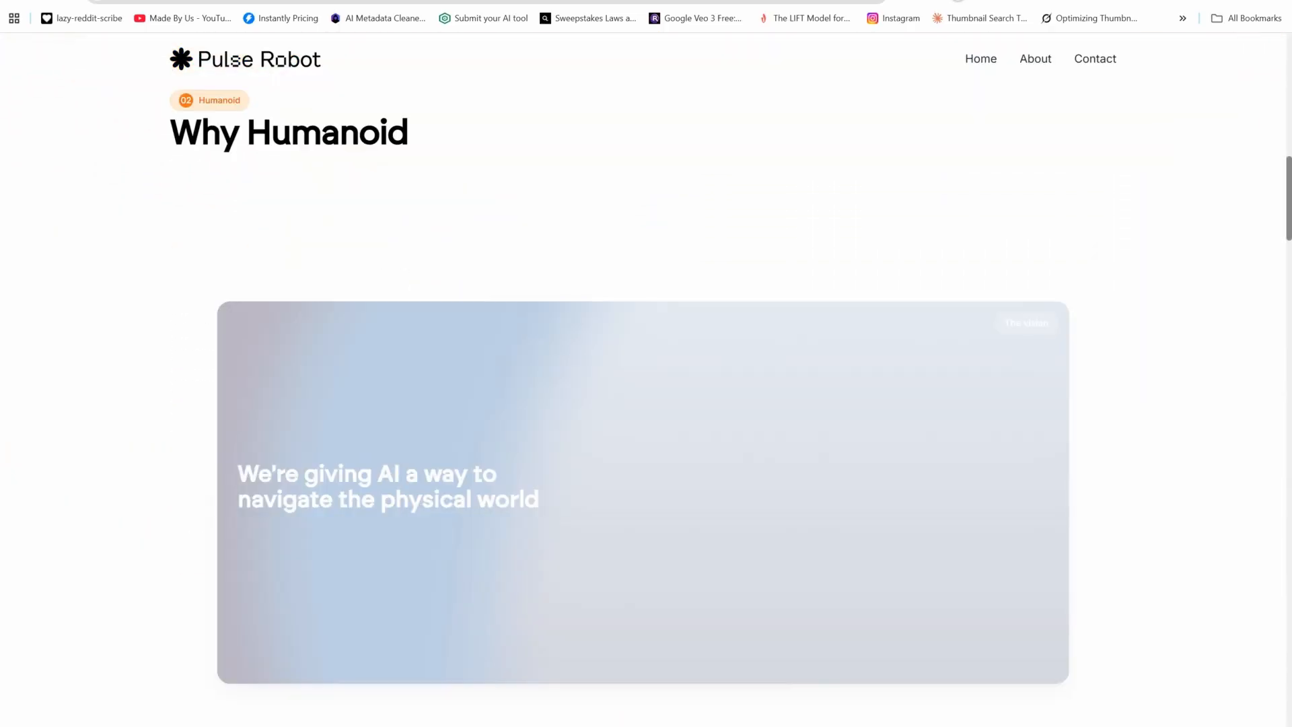
scroll(908, 424, down, 5)
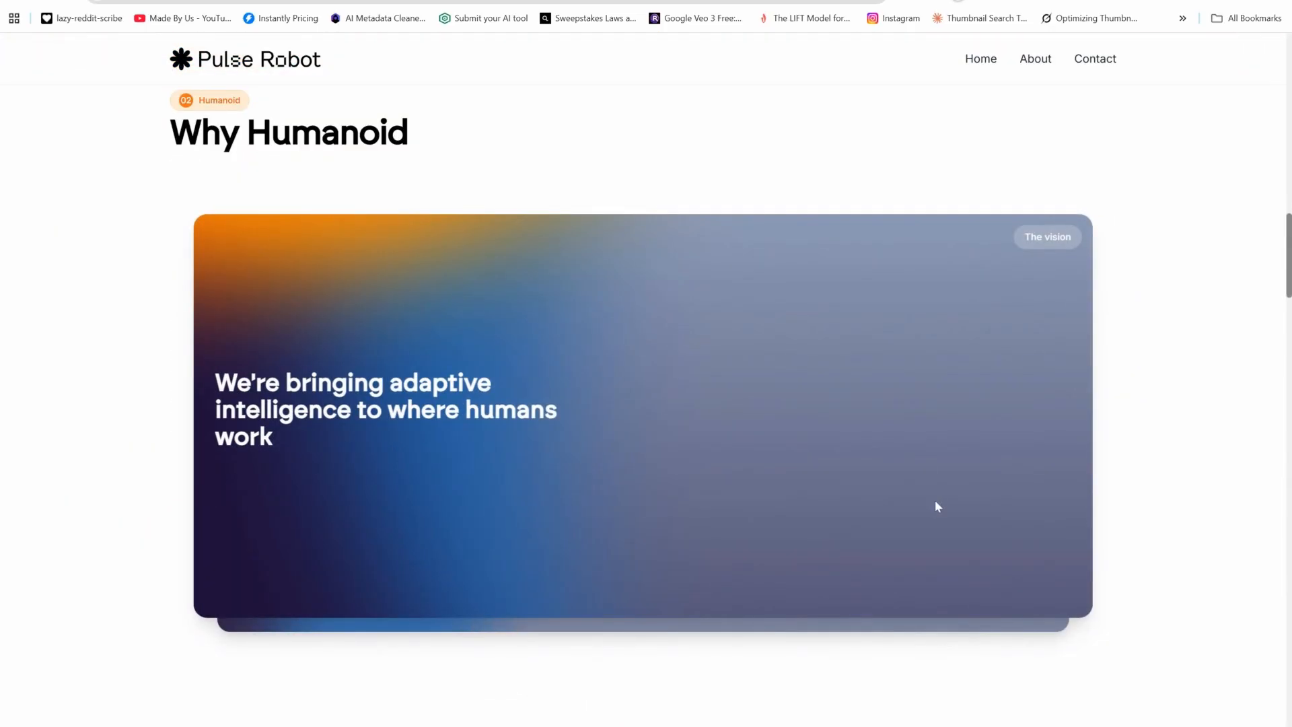
scroll(975, 523, down, 10)
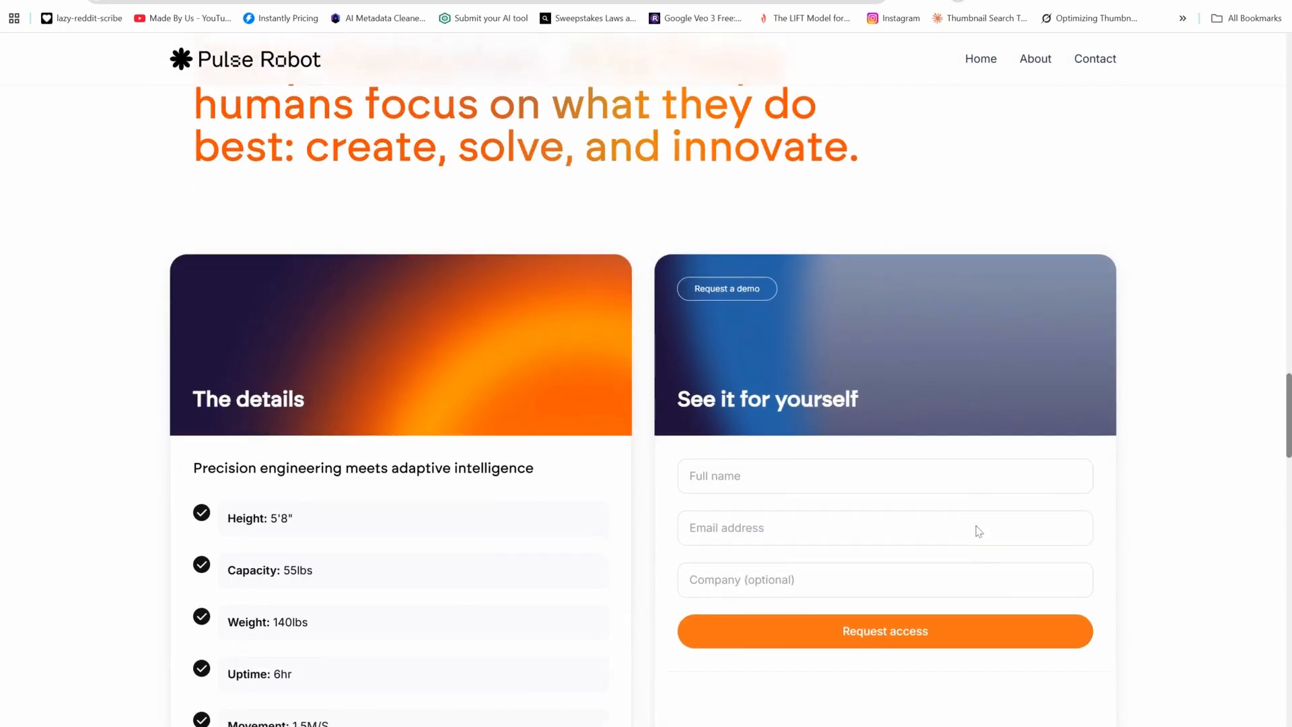
scroll(978, 531, down, 15)
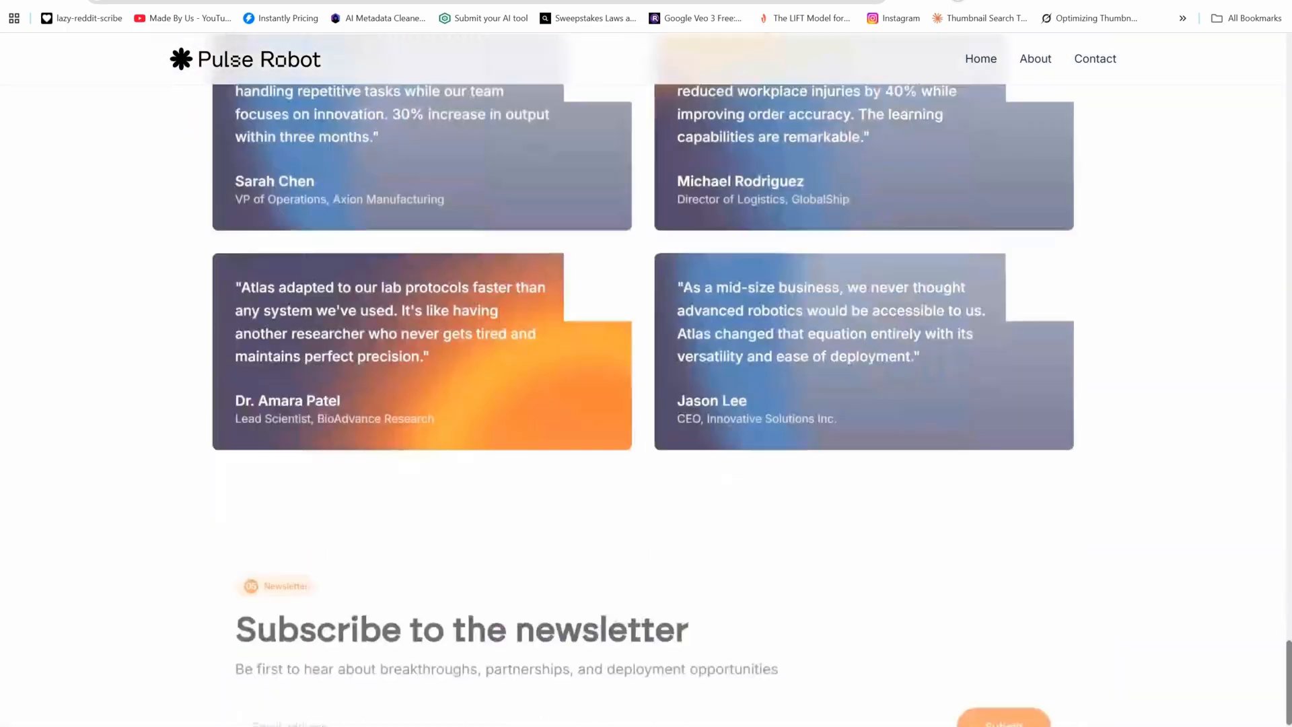
scroll(642, 377, up, 6)
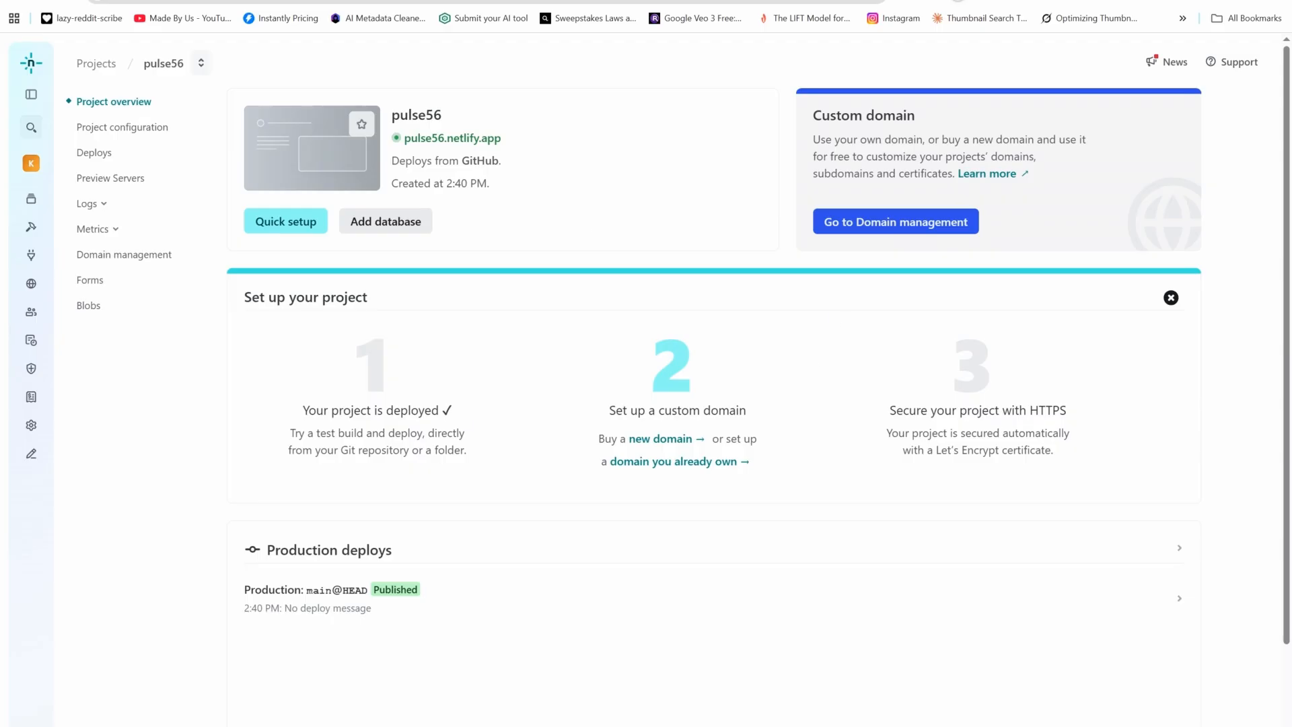
Add the already owned custom domain pulsfy.com to the pulse56 project in Netlify
click(123, 256)
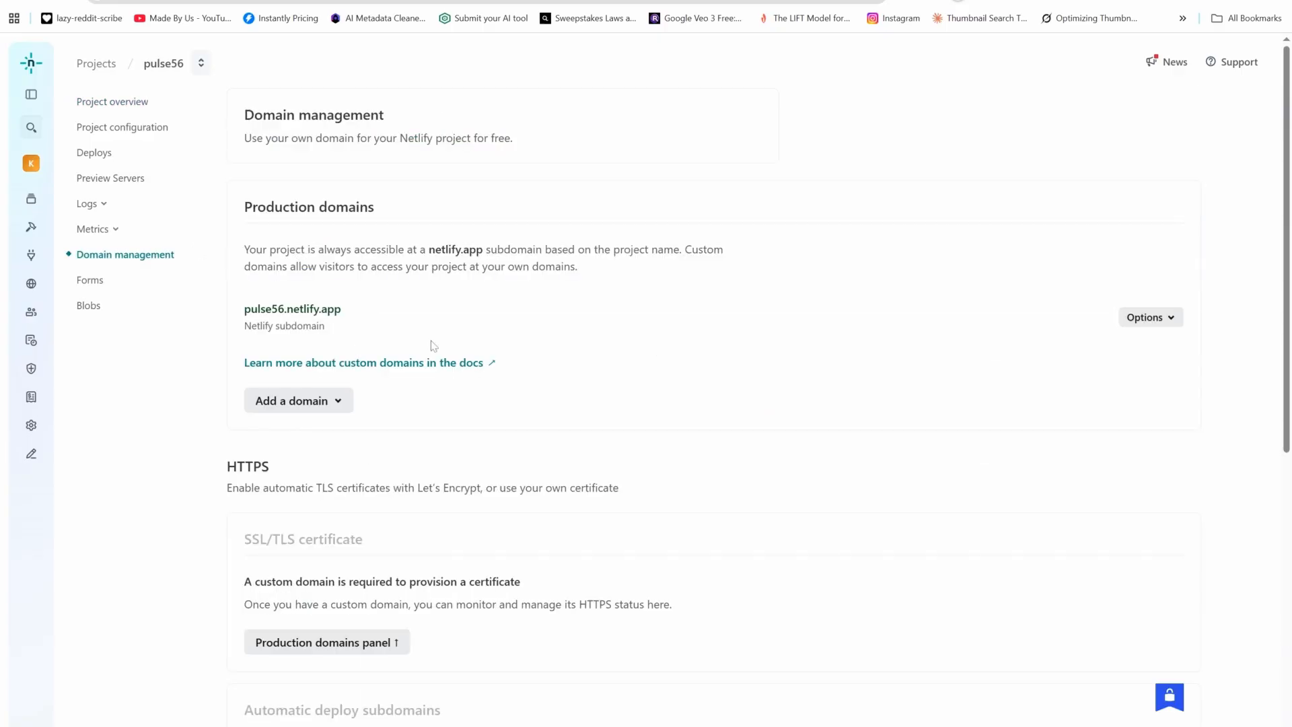
click(336, 407)
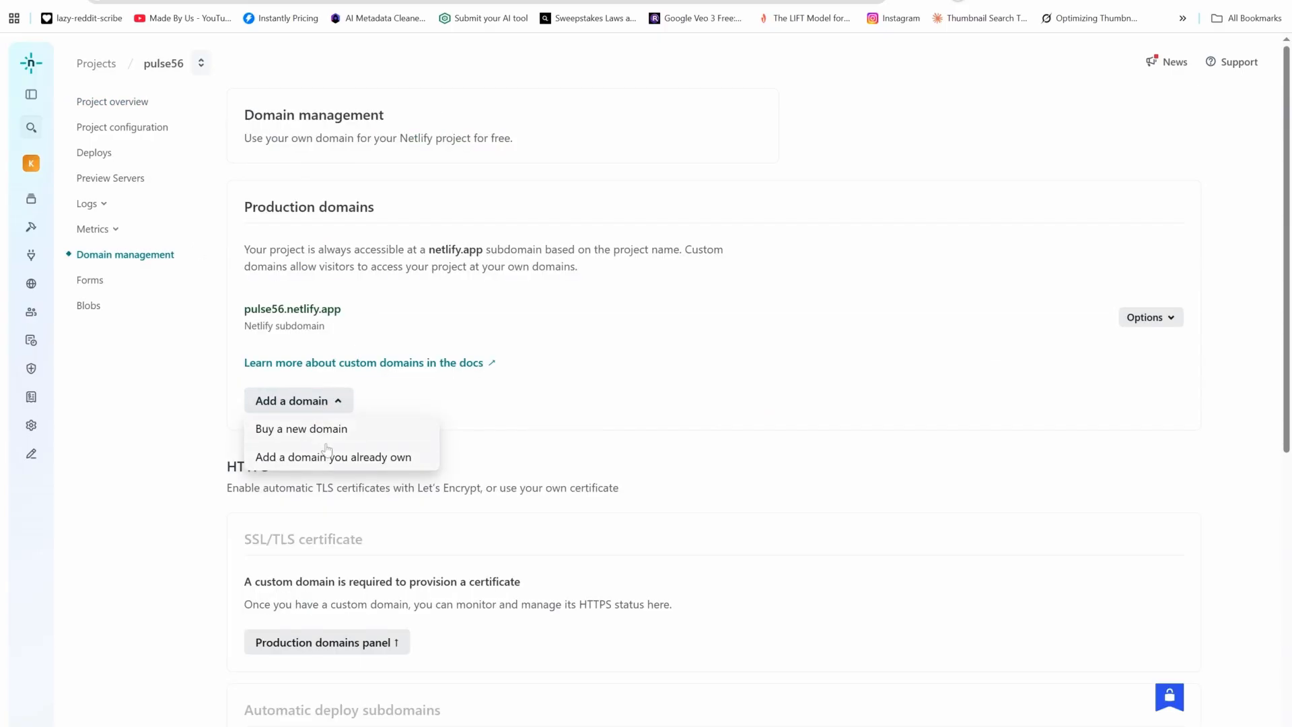
click(368, 464)
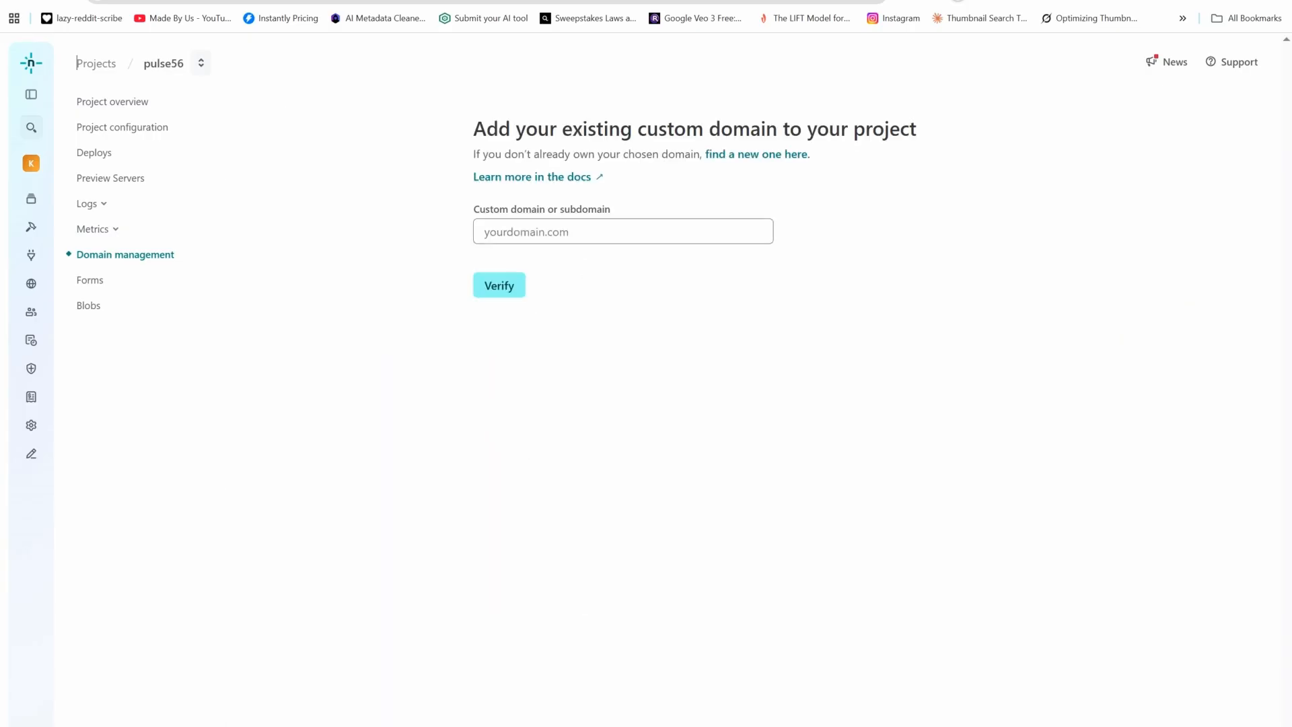
text(puls)
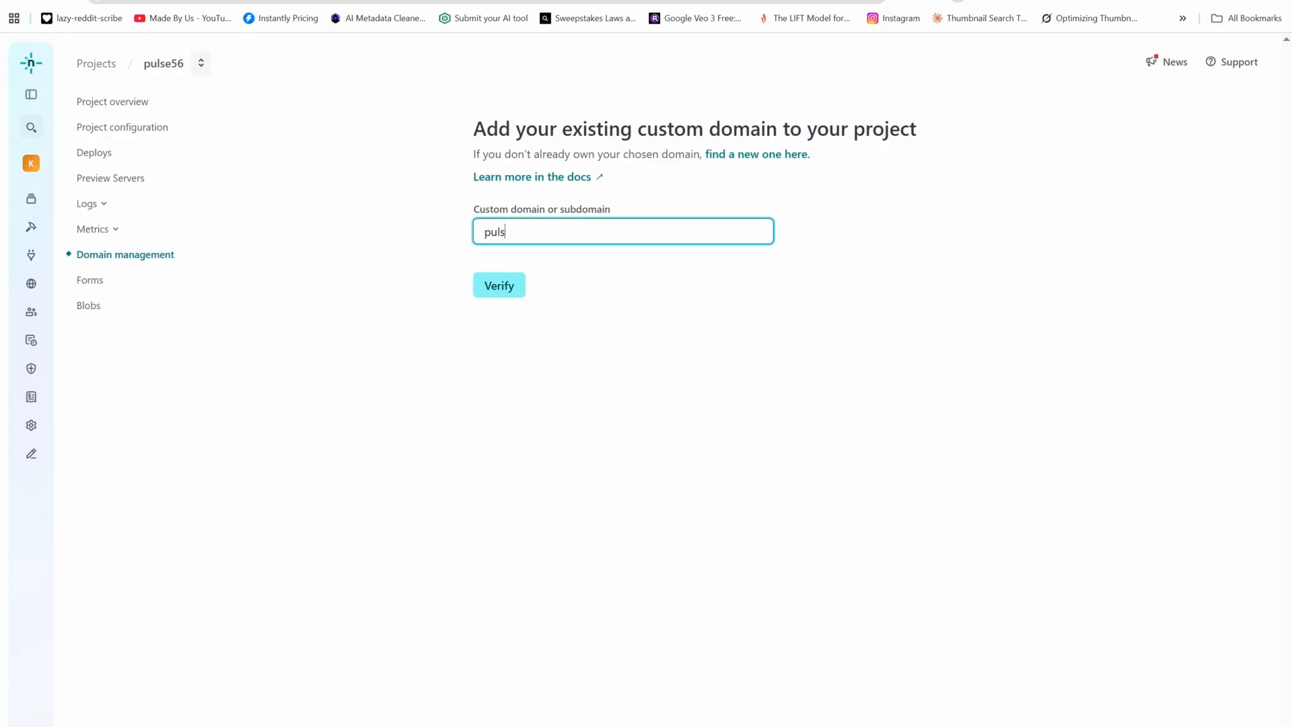
text(fy.com)
click(511, 285)
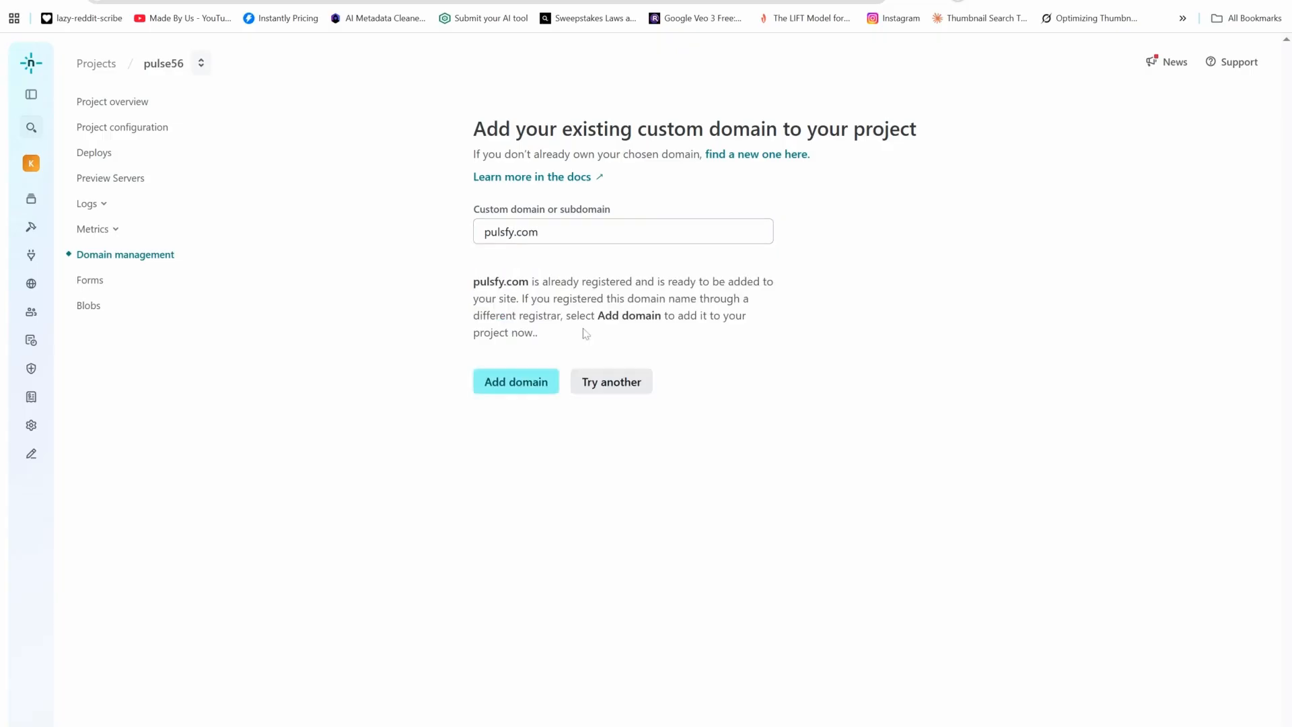
click(536, 389)
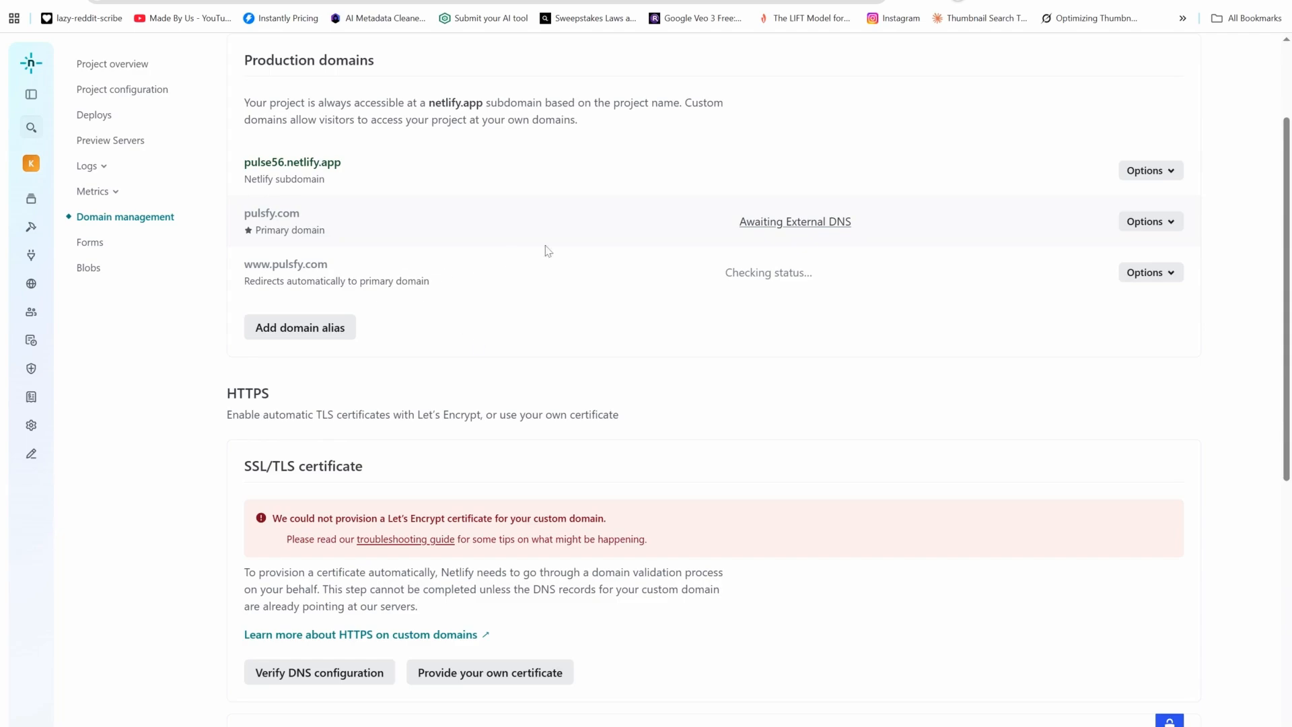
drag(244, 304, 1144, 513)
click(1143, 513)
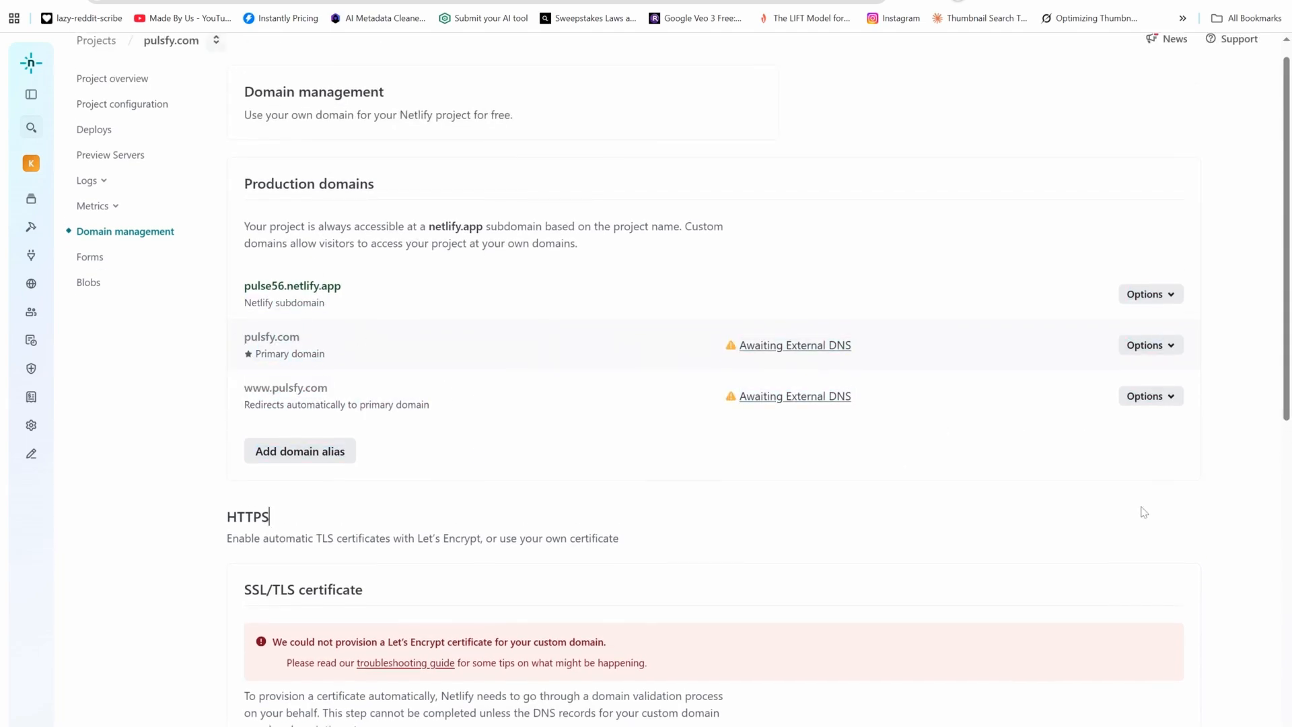
click(1156, 355)
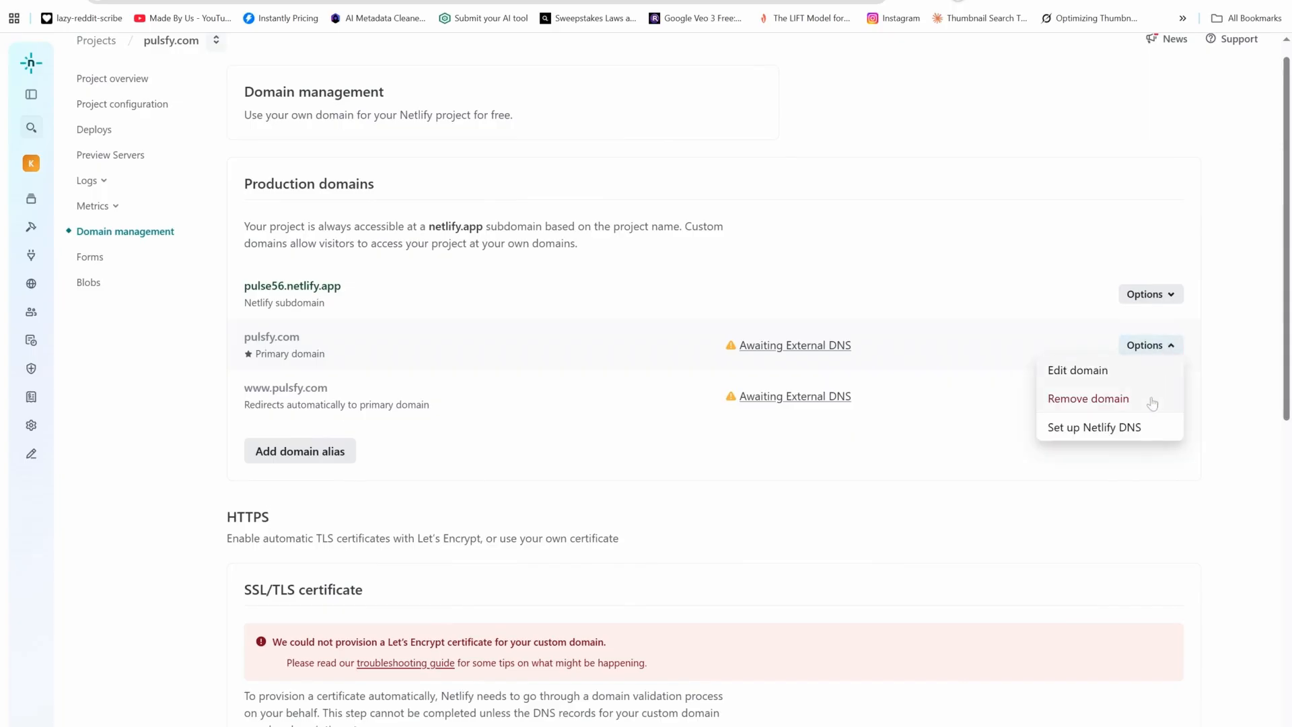
click(825, 345)
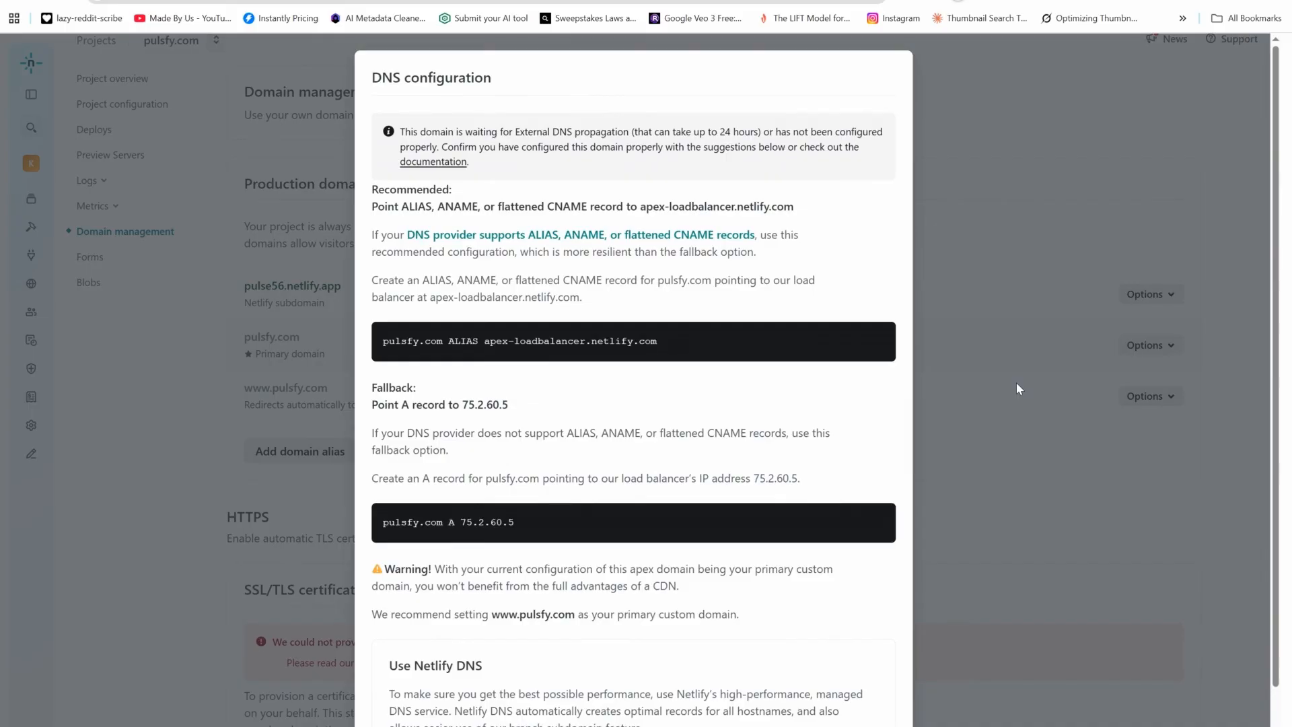
click(1017, 383)
click(813, 404)
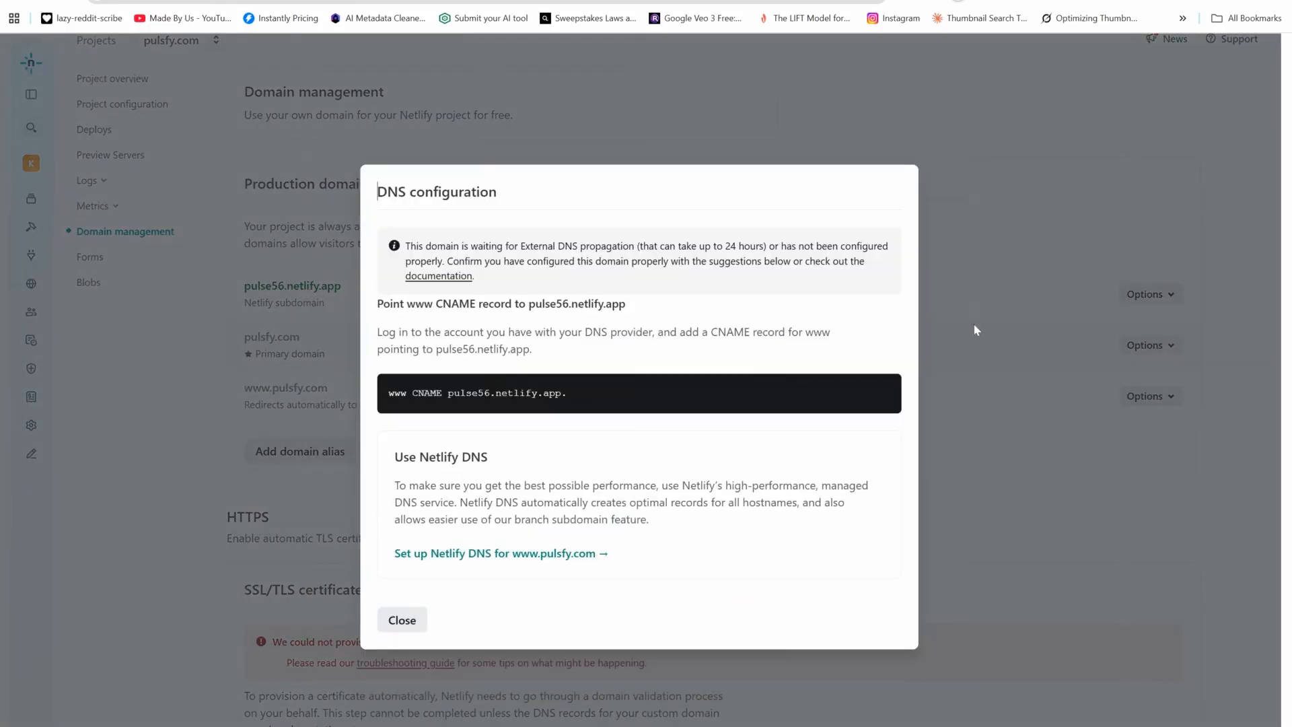
click(975, 326)
scroll(974, 326, up, 1)
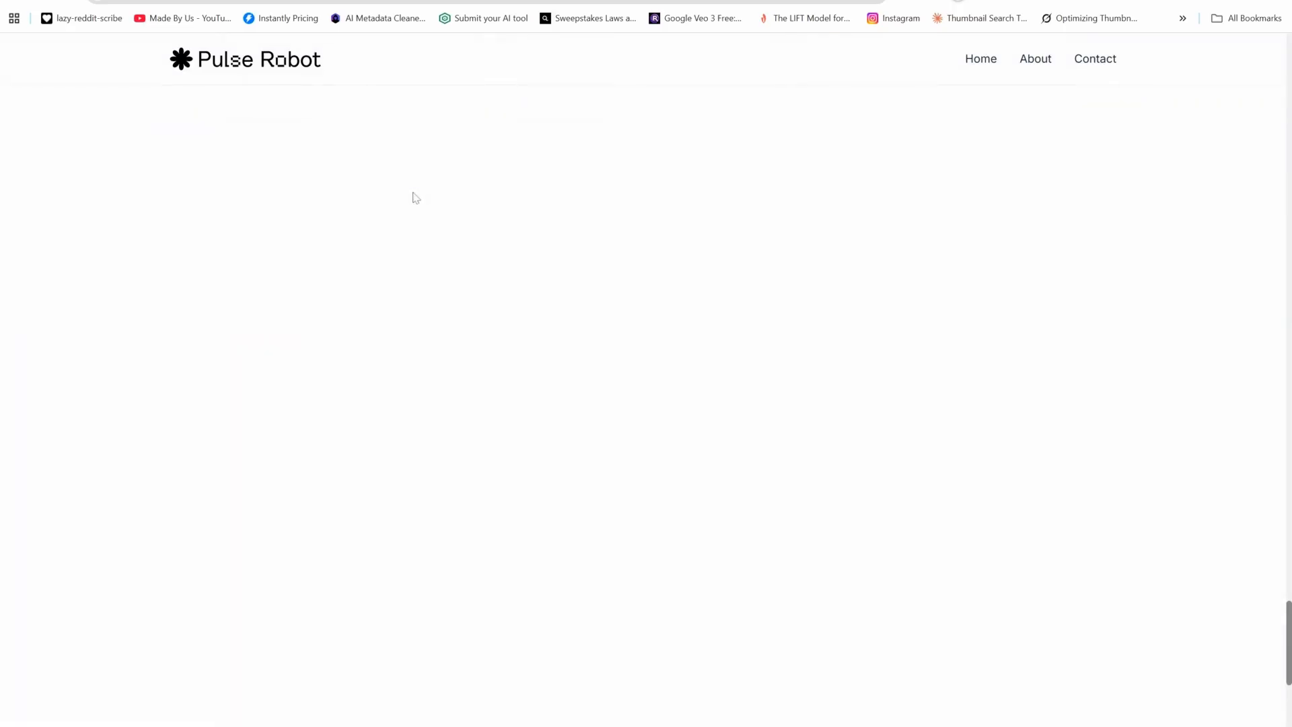
scroll(413, 193, up, 20)
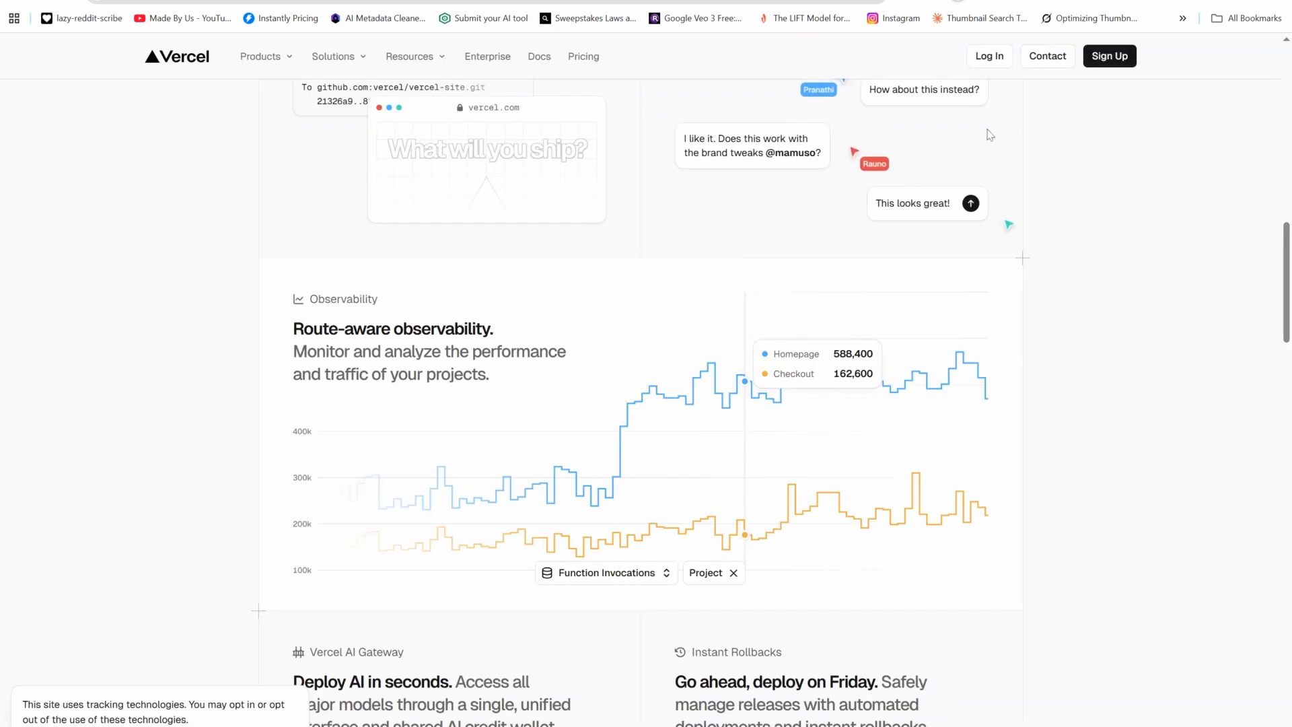
Log in to Vercel with the GitHub account and start adding a new project
click(998, 62)
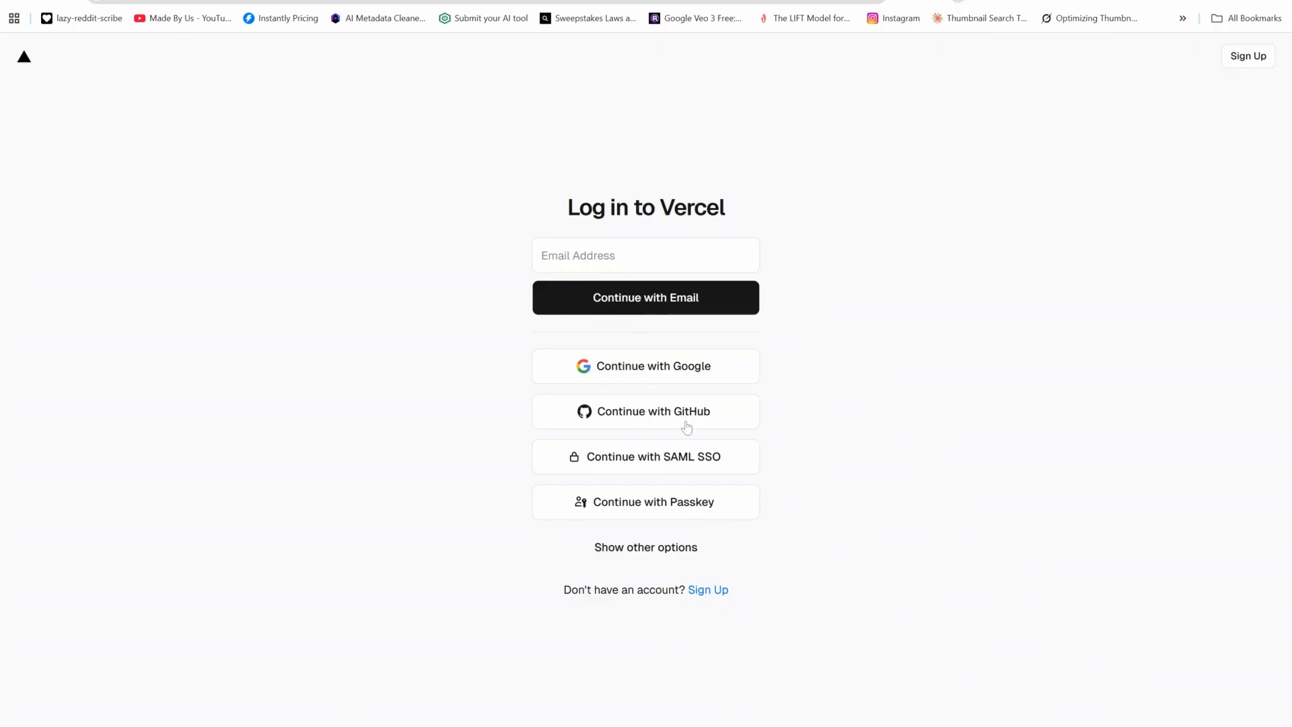
click(680, 420)
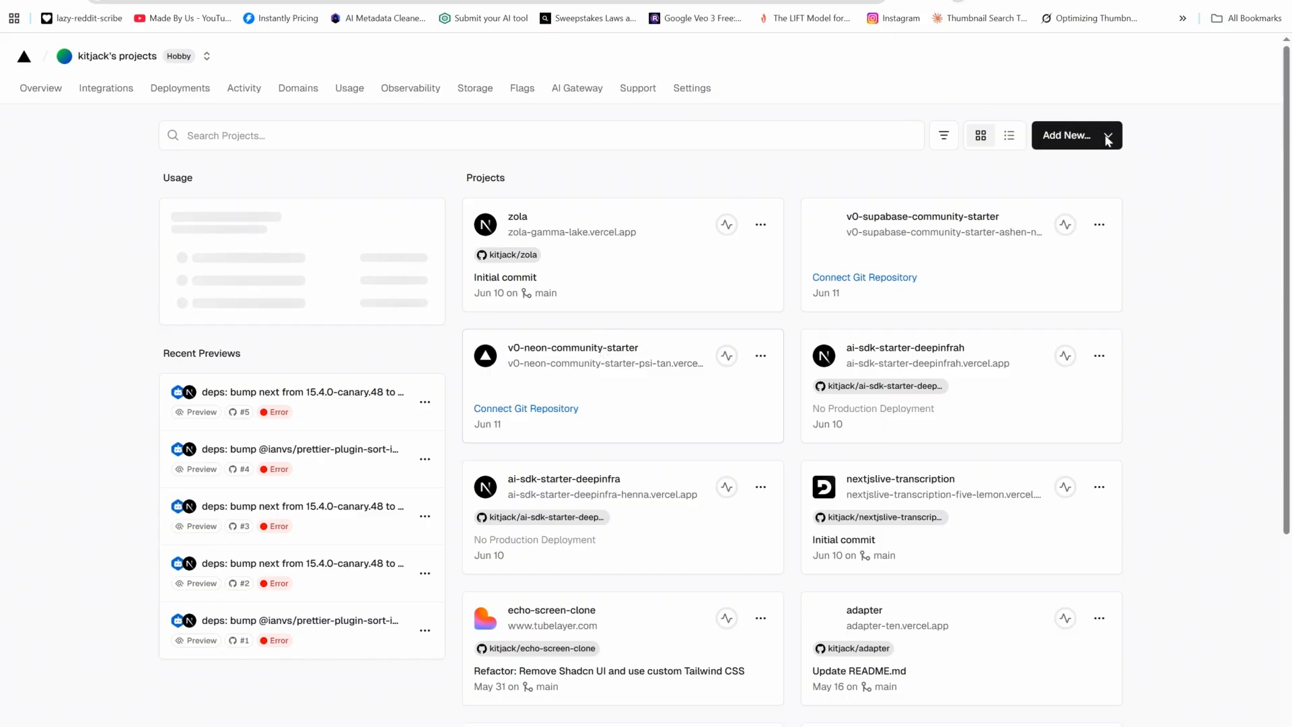
click(1107, 137)
click(1077, 178)
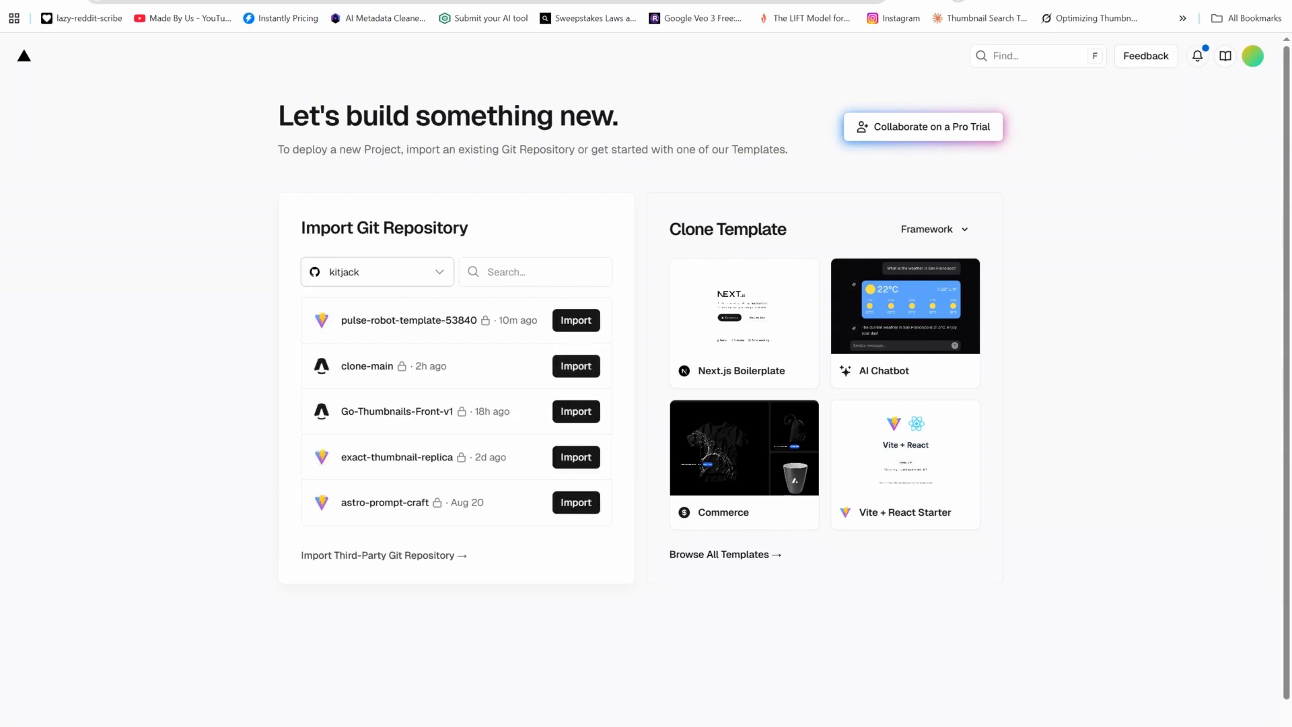
Import the pulse-robot-template-53840 Git repository into the new Vercel project
scroll(646, 384, down, 1)
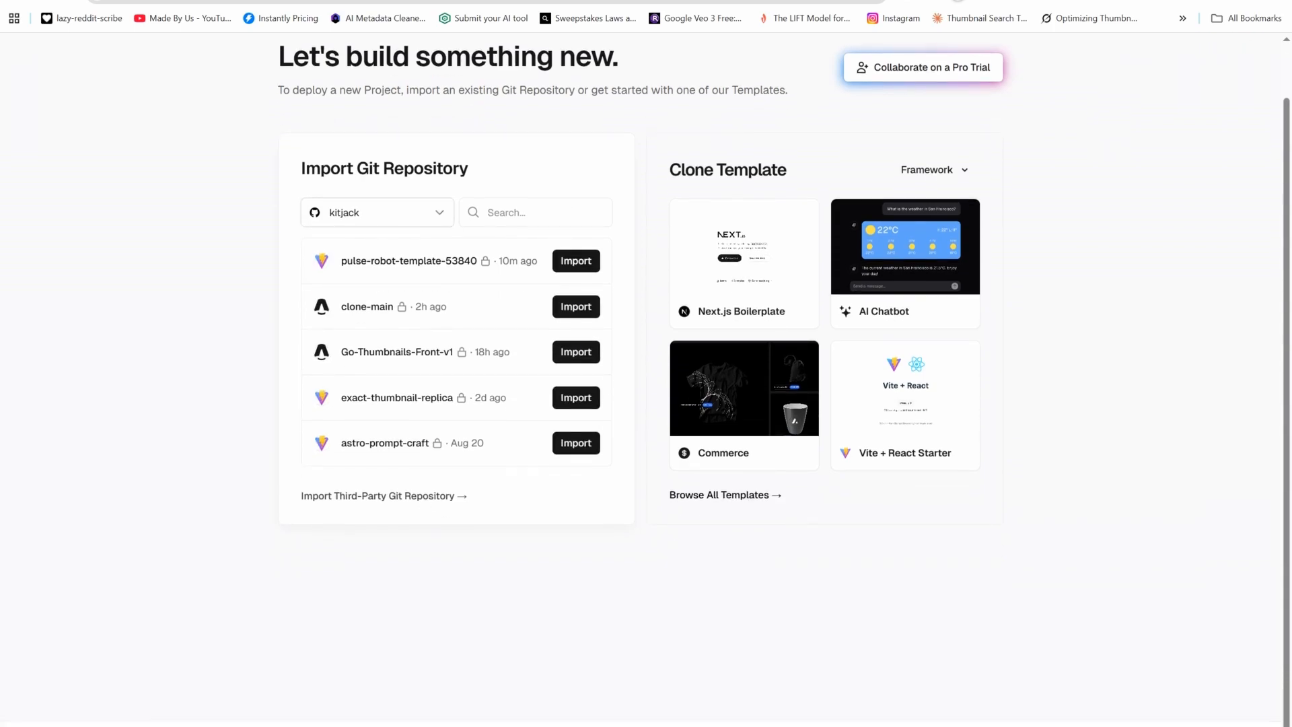
scroll(556, 350, up, 1)
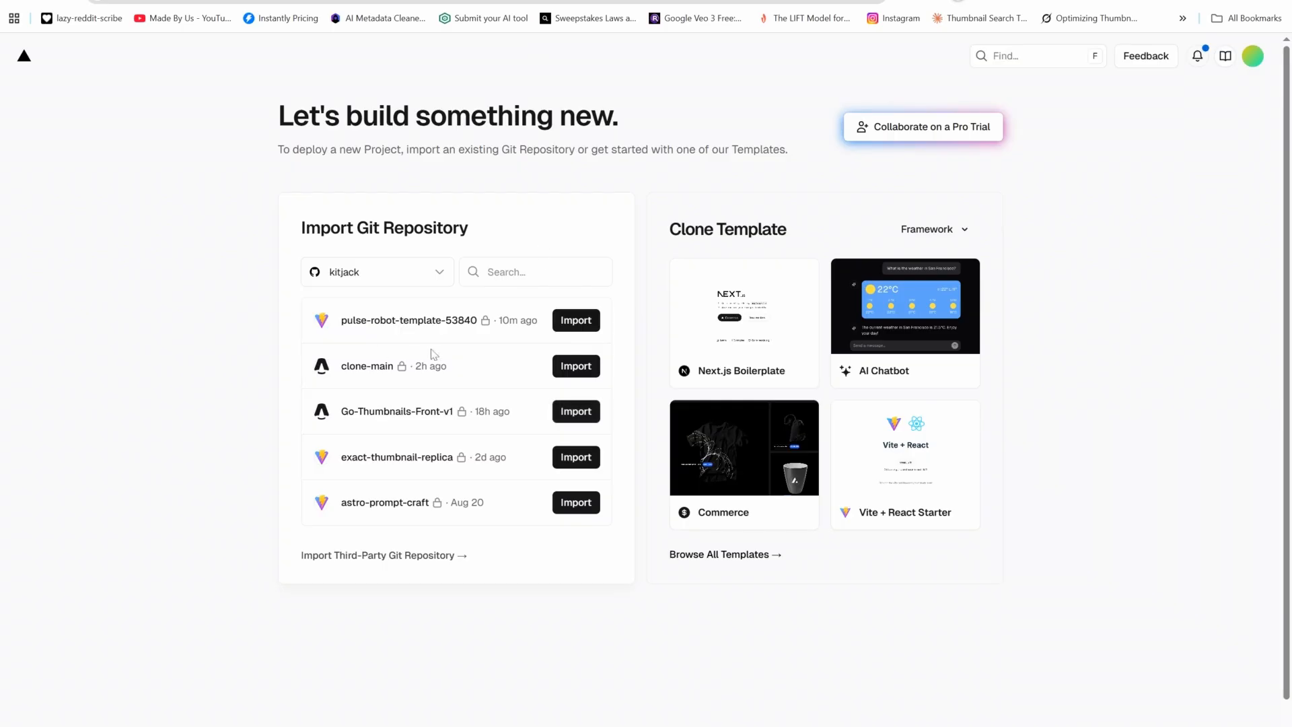
click(577, 321)
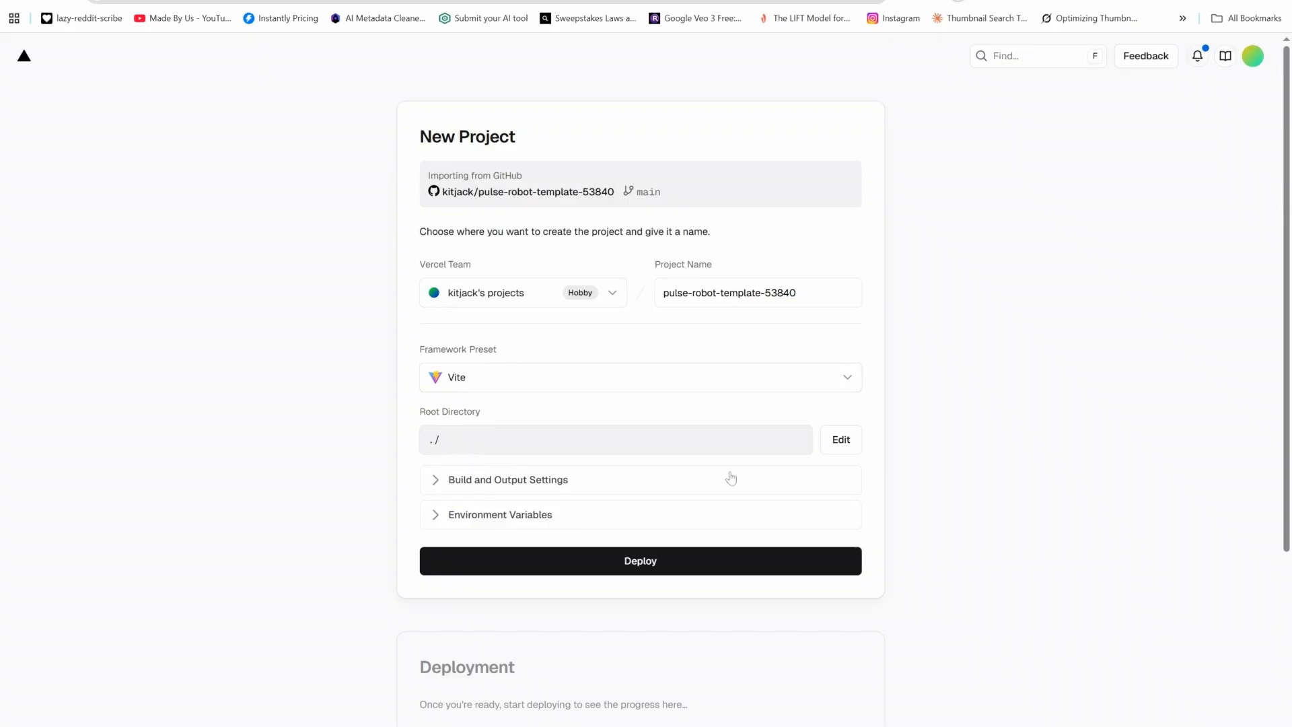
Try adding an environment variable with the key open_key and no value, and remove its entry
click(453, 514)
scroll(484, 573, down, 1)
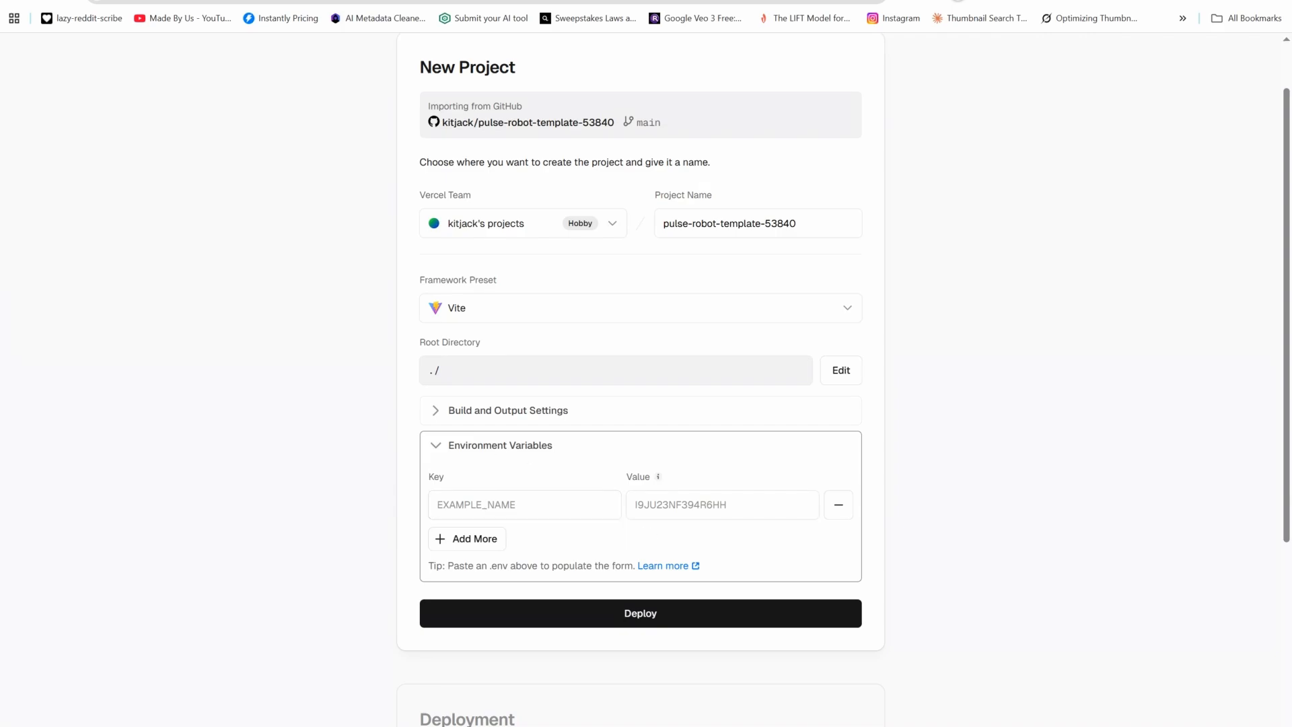
click(519, 505)
text(o)
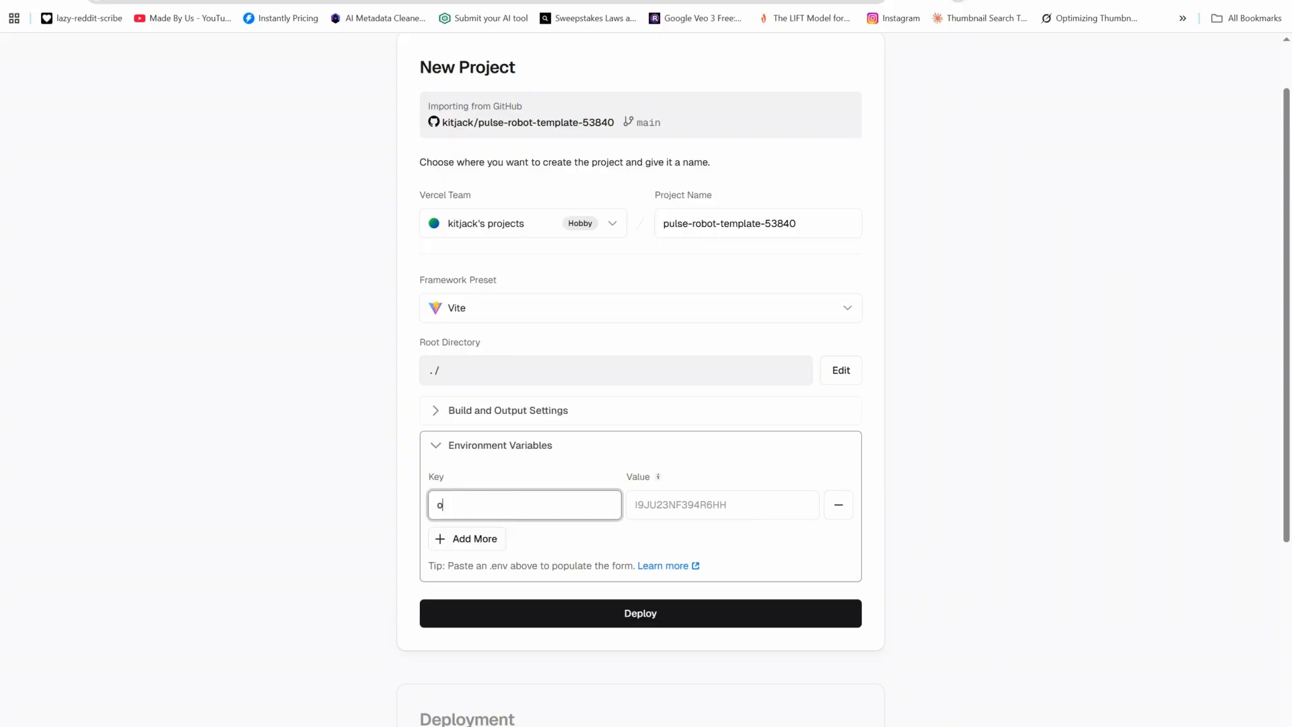
text(pen#_ai)
key(BackSpace)
key(BackSpace)
text(_key)
key(Tab)
key(Tab)
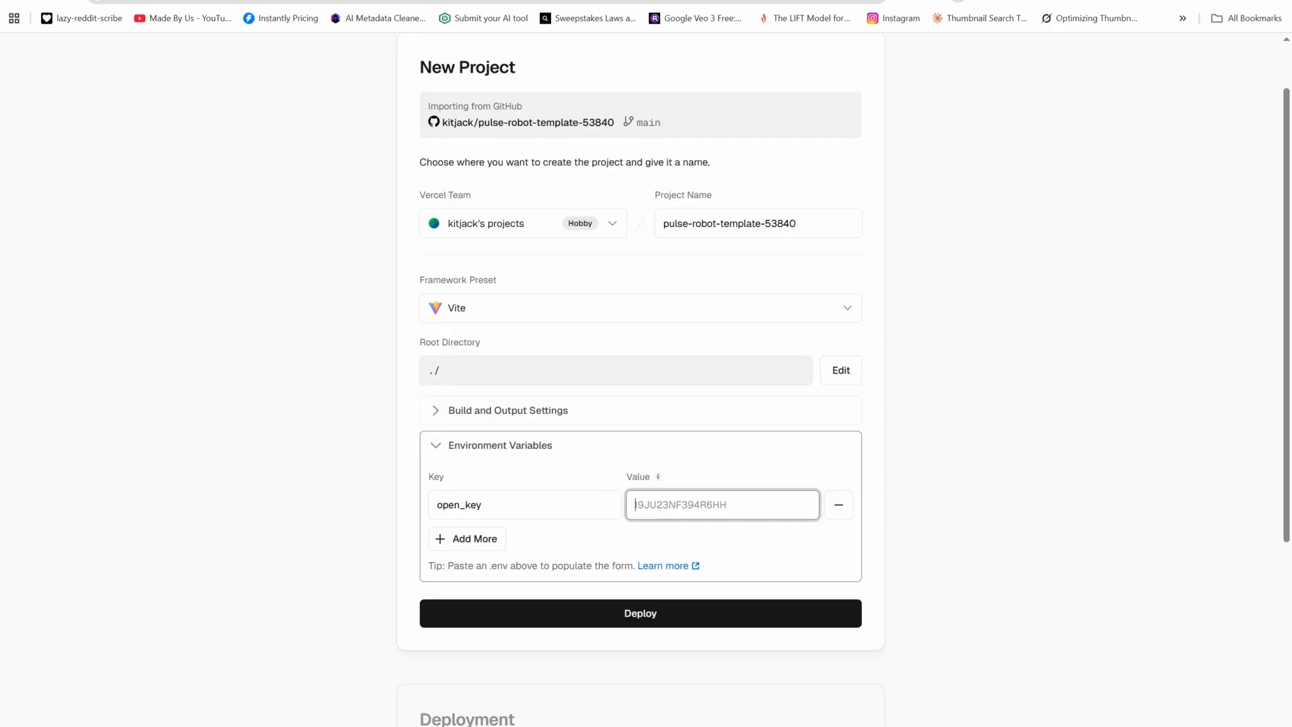
key(shift+Tab)
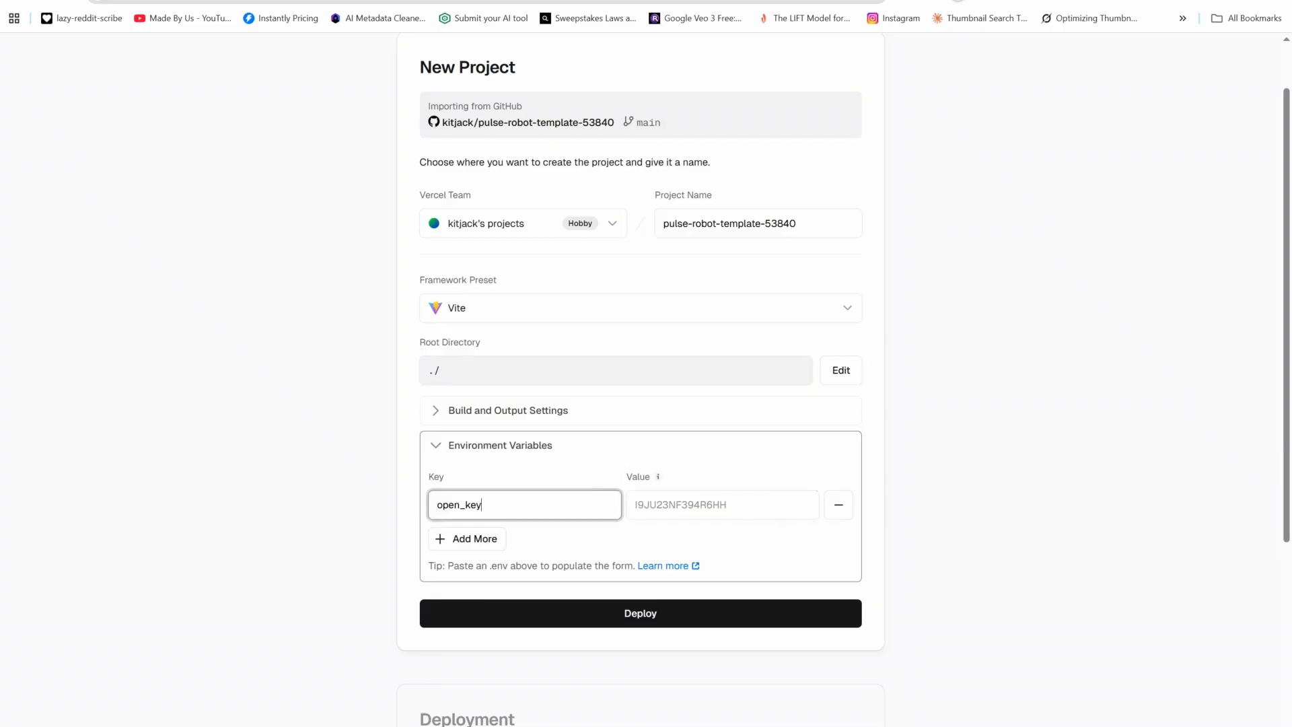
key(BackSpace)
click(839, 505)
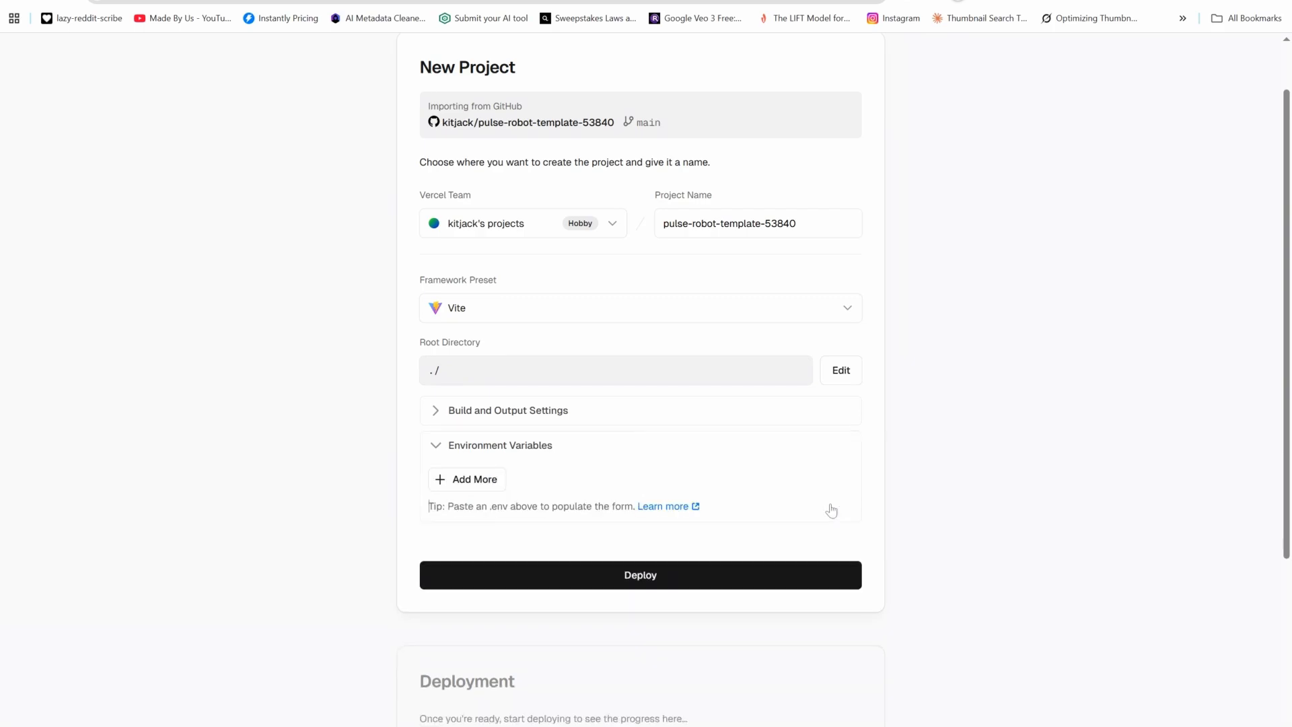
Deploy pulse-robot-template-53840 on Vercel with the Vite preset and no environment variables
scroll(889, 548, down, 3)
scroll(874, 486, up, 1)
scroll(874, 485, up, 2)
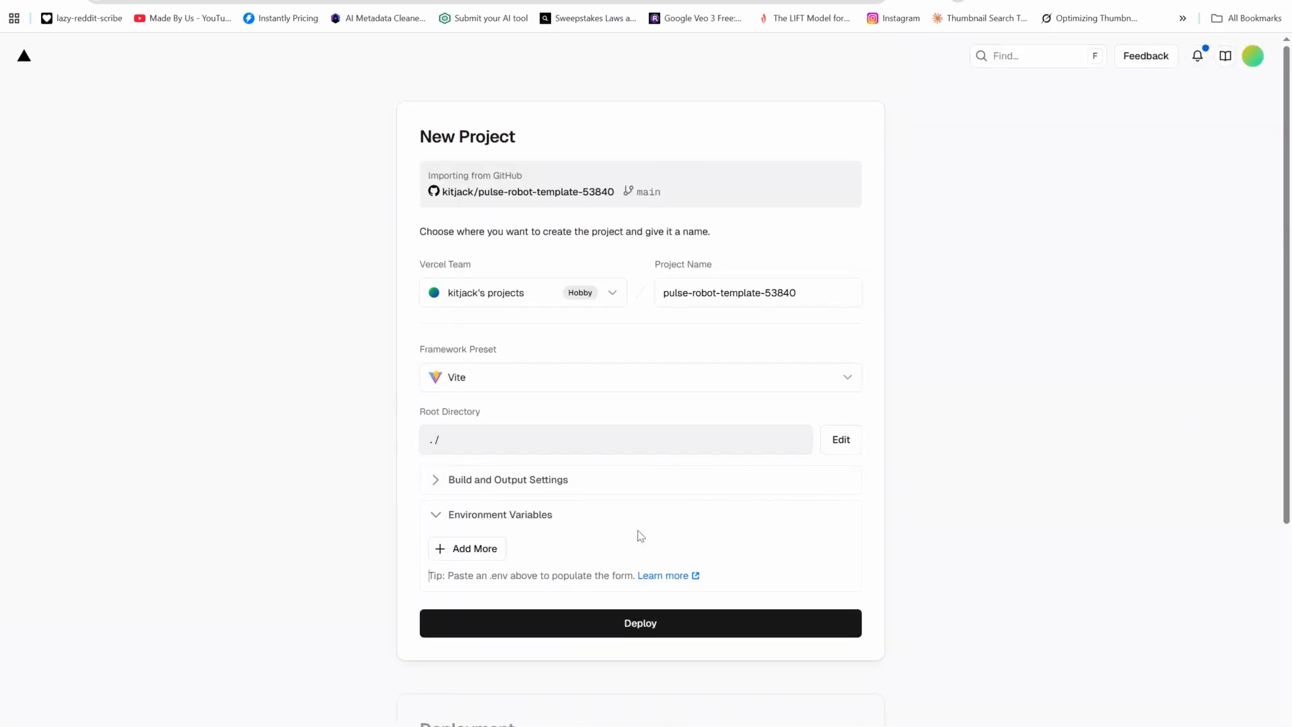
click(673, 631)
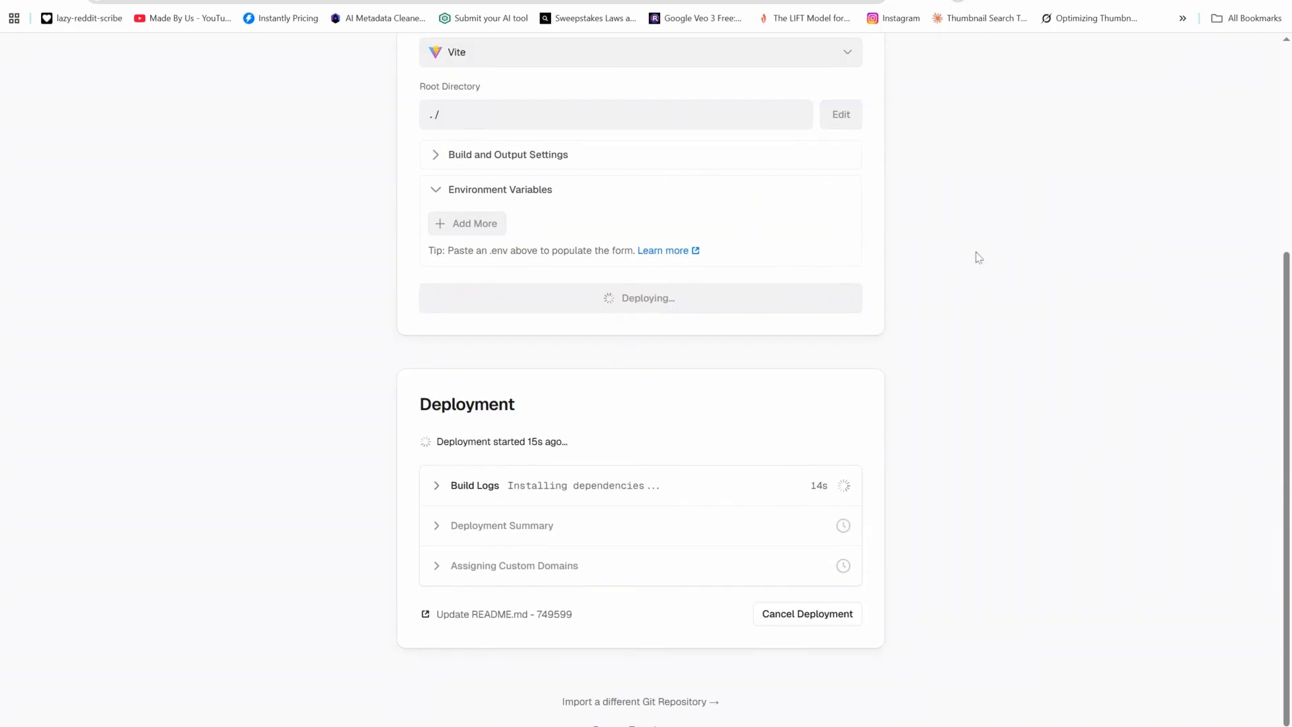
scroll(950, 181, up, 5)
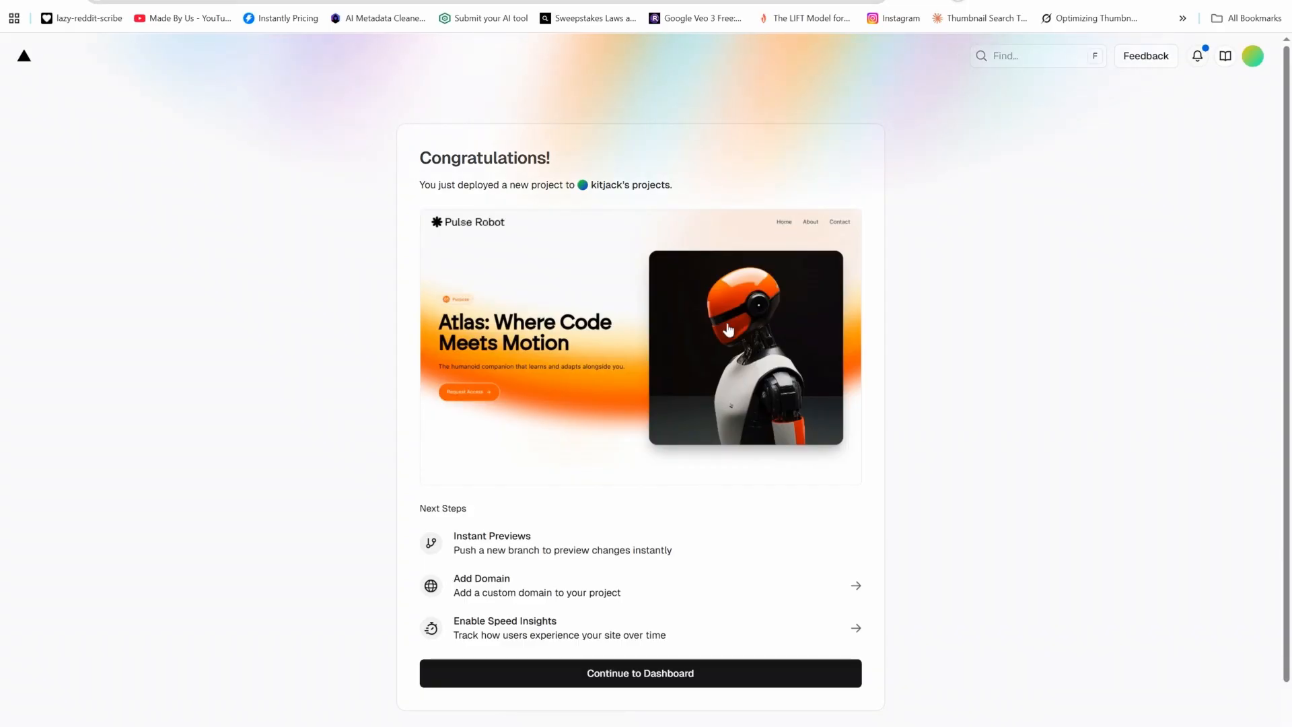
Open the site deployed on Vercel and look through its Why Humanoid section
click(709, 364)
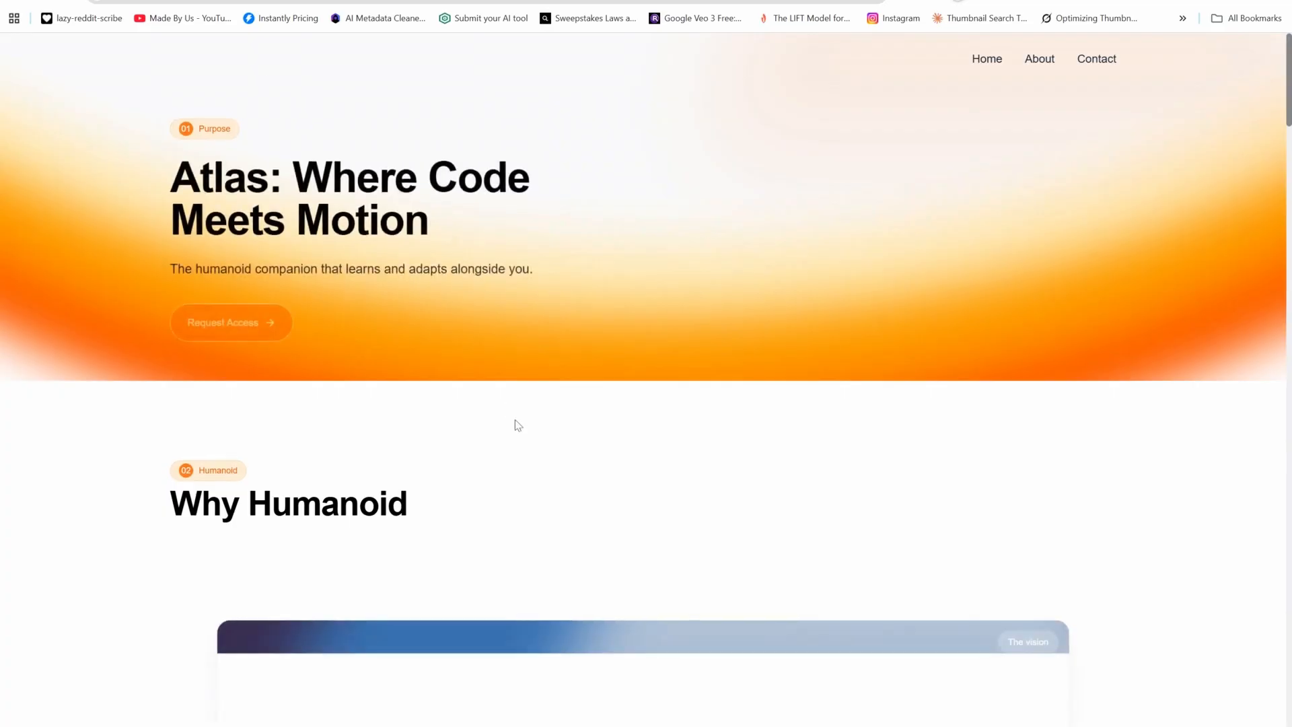
scroll(519, 434, down, 8)
scroll(520, 439, down, 3)
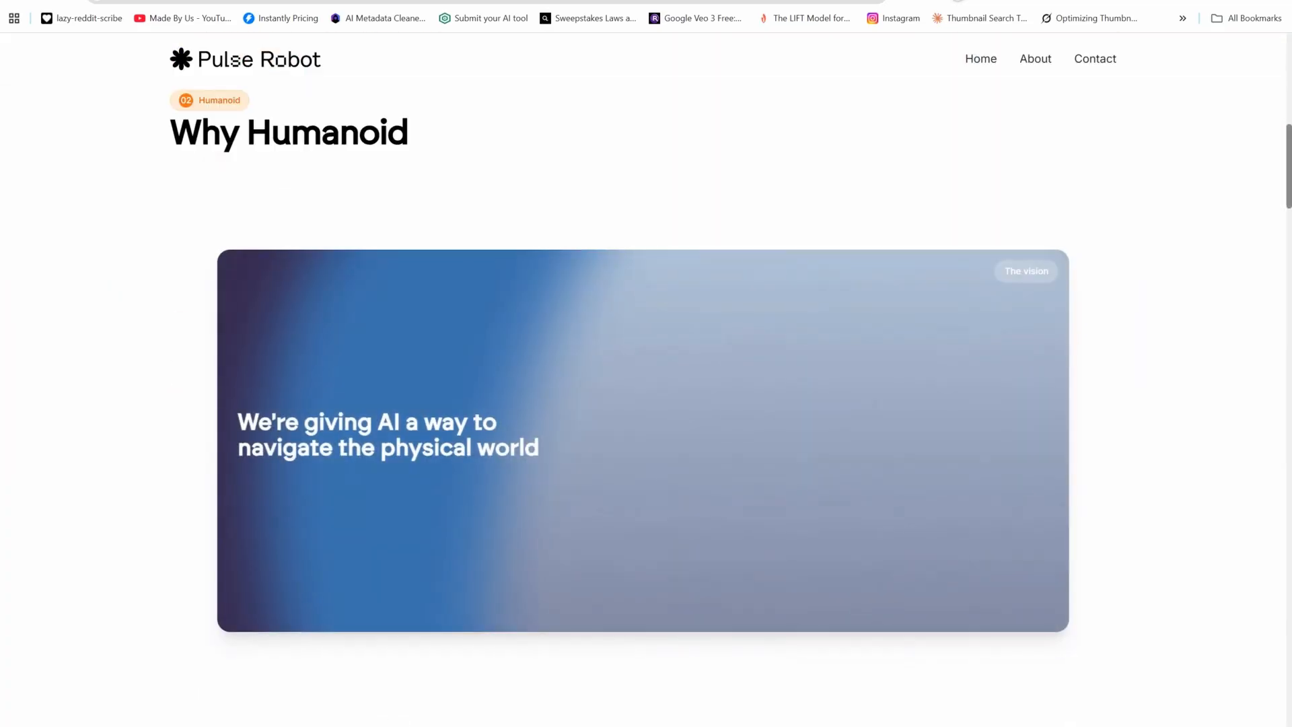
scroll(541, 500, down, 5)
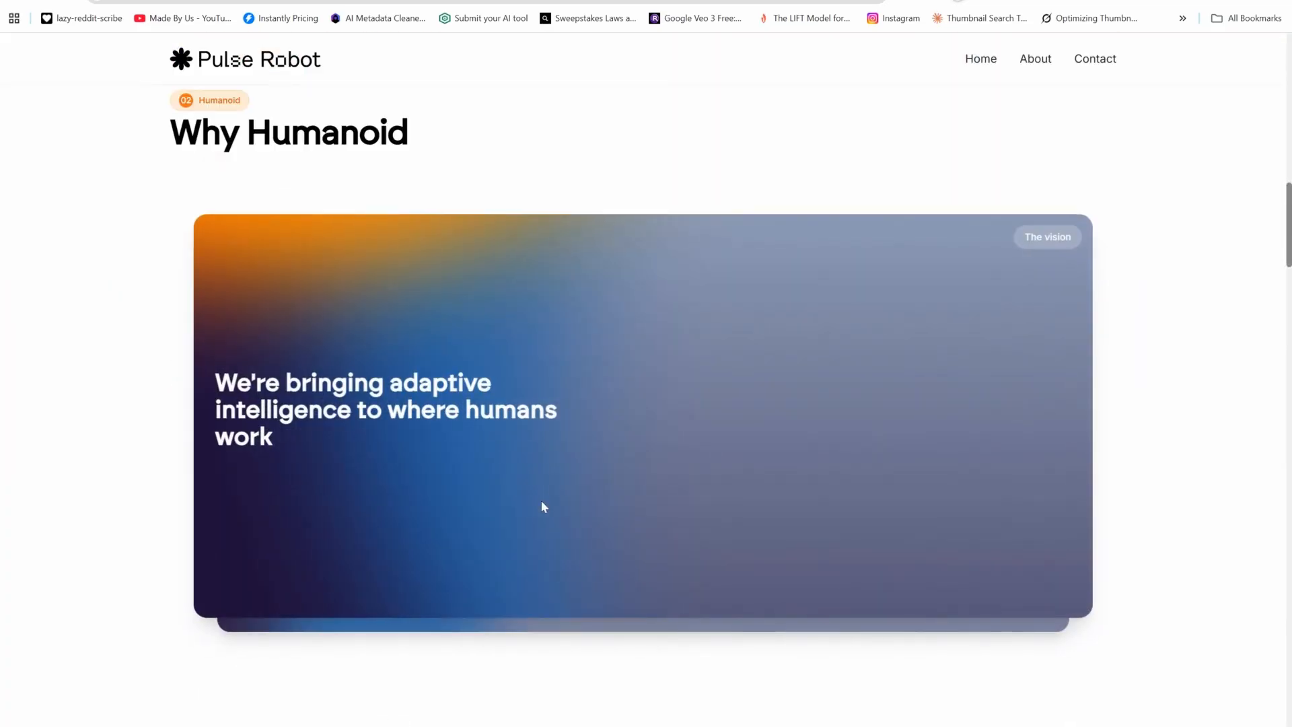
Examine the rest of the deployed site, from the Why Humanoid cards through Specs, features and Testimonials to the newsletter and footer
scroll(614, 264, down, 2)
scroll(639, 408, down, 2)
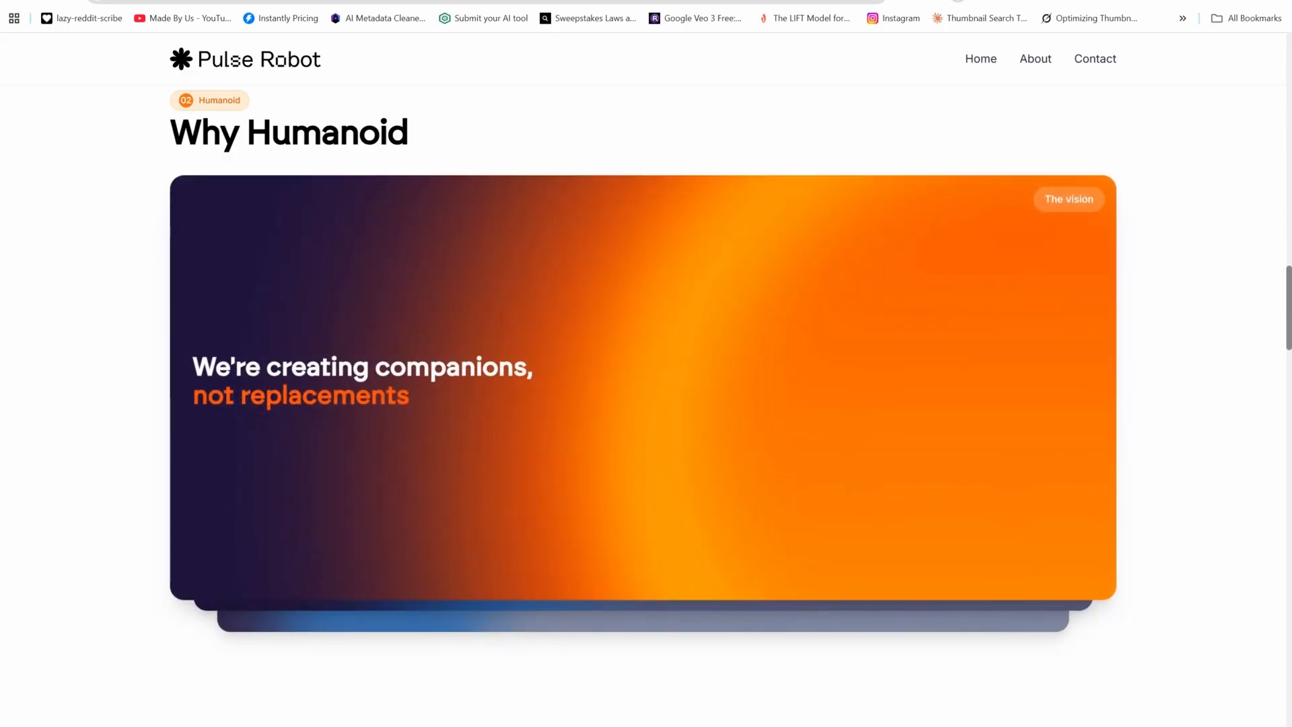
scroll(639, 407, down, 5)
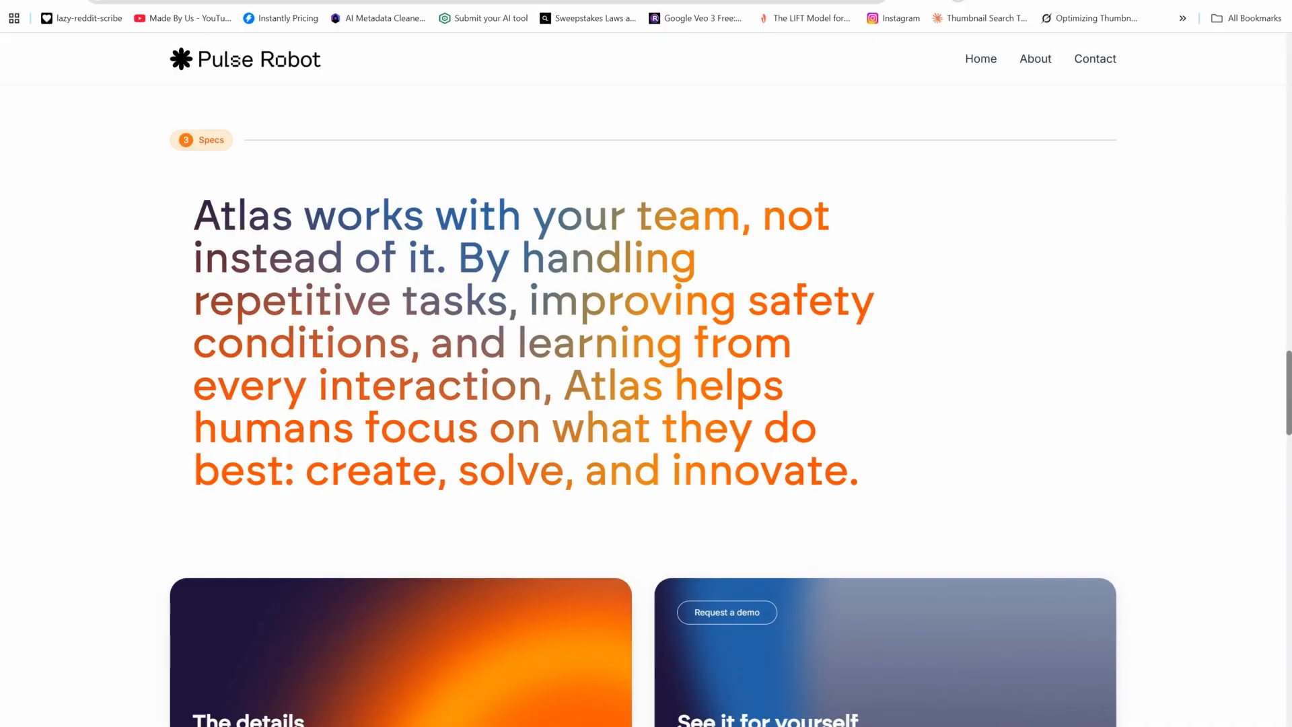
scroll(640, 407, up, 5)
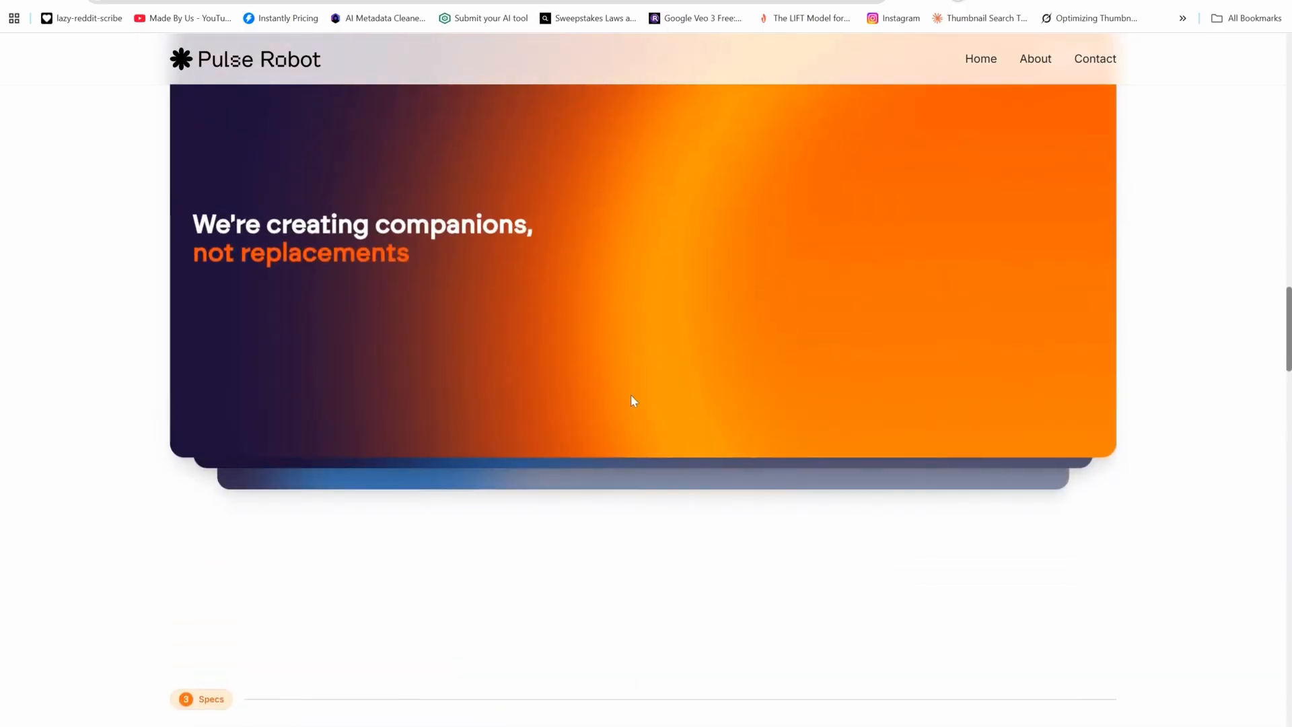
scroll(631, 394, down, 1)
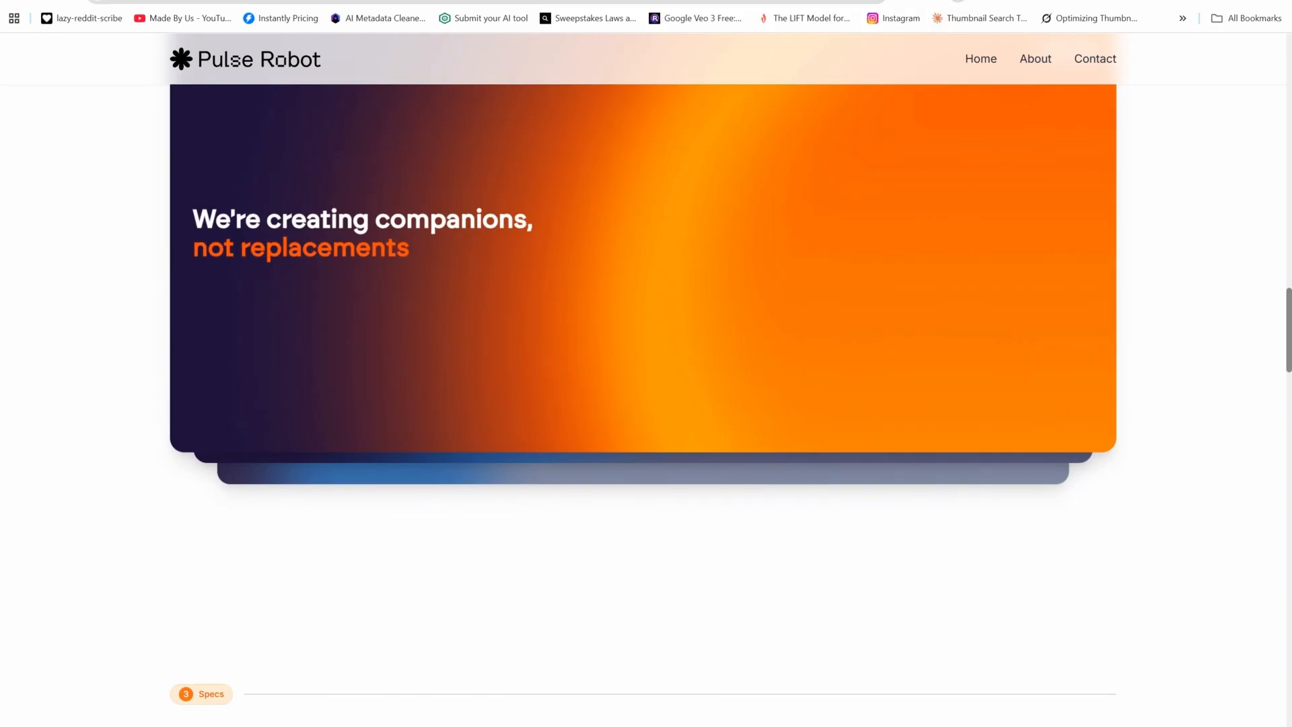
scroll(232, 60, down, 12)
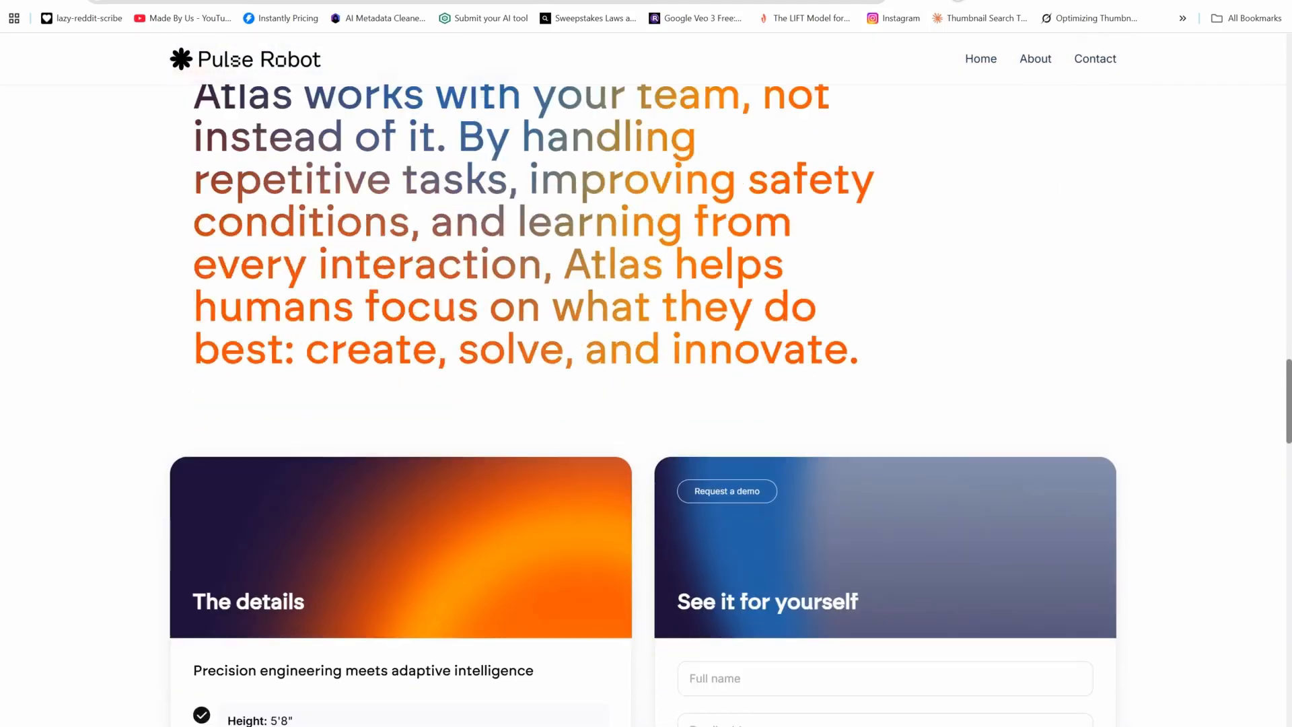
scroll(646, 404, down, 3)
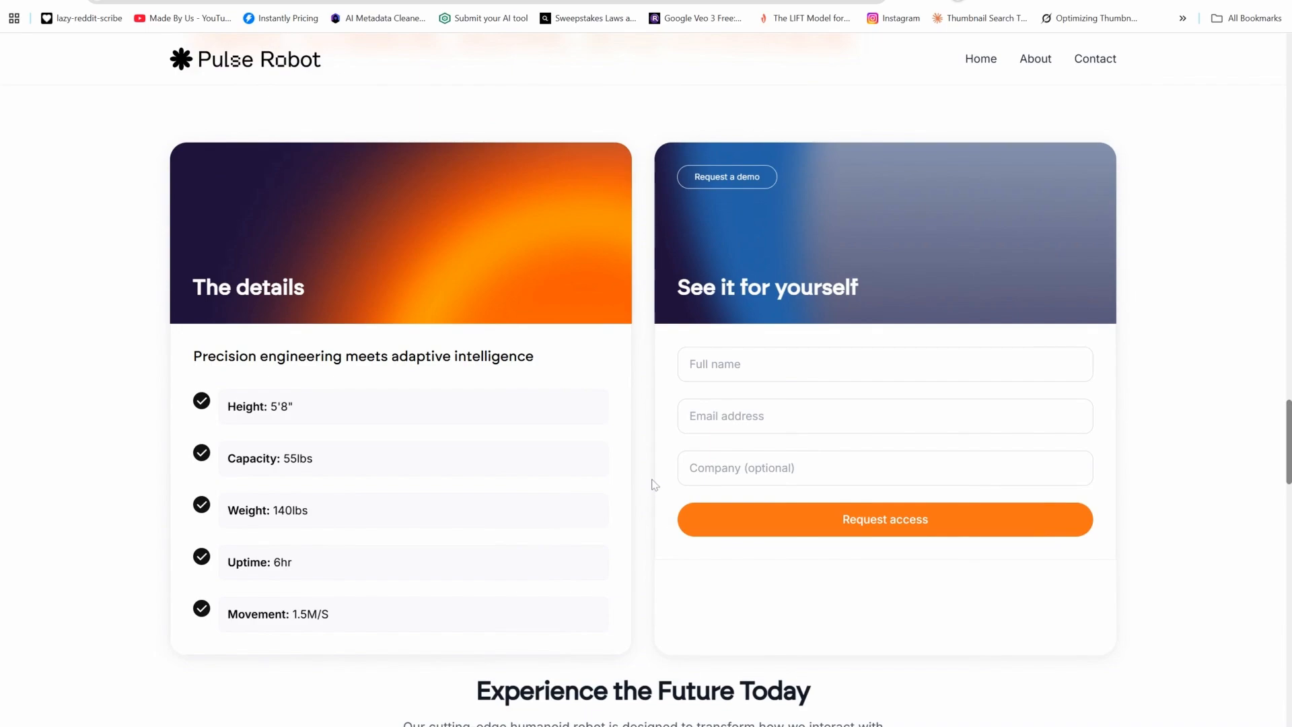
scroll(656, 503, down, 8)
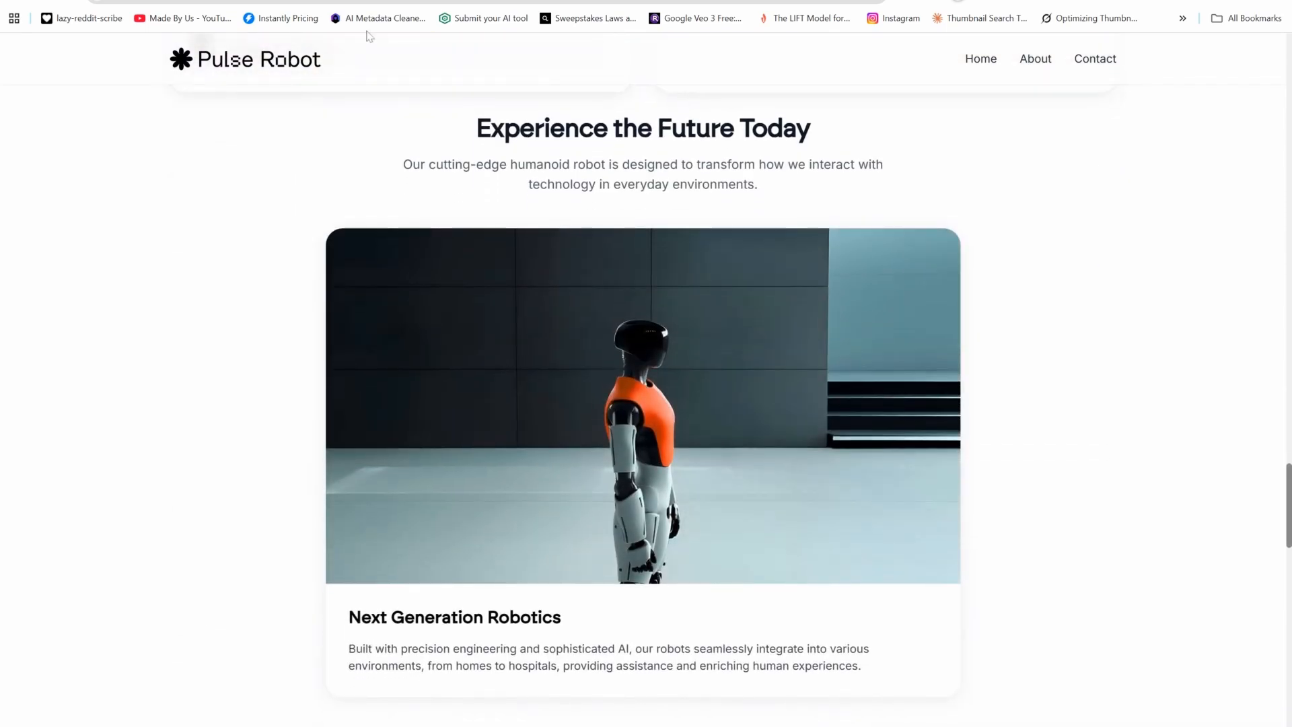
scroll(681, 544, down, 6)
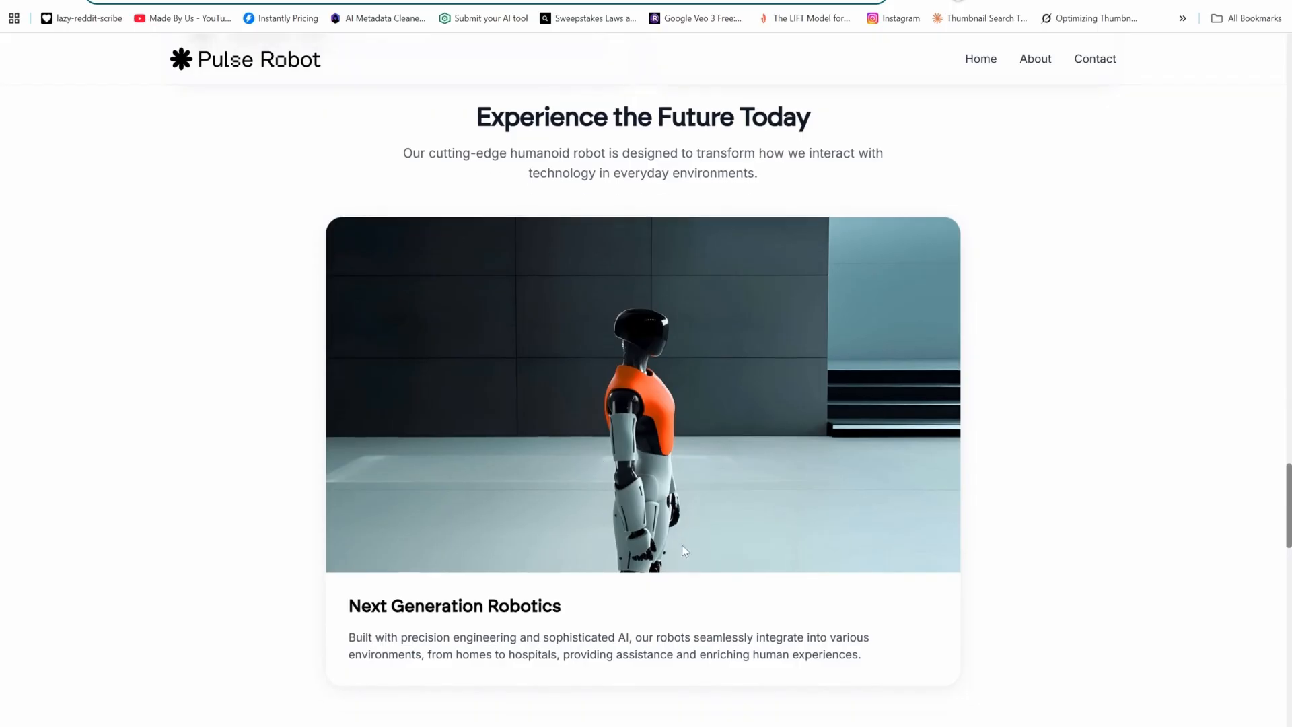
scroll(682, 548, down, 6)
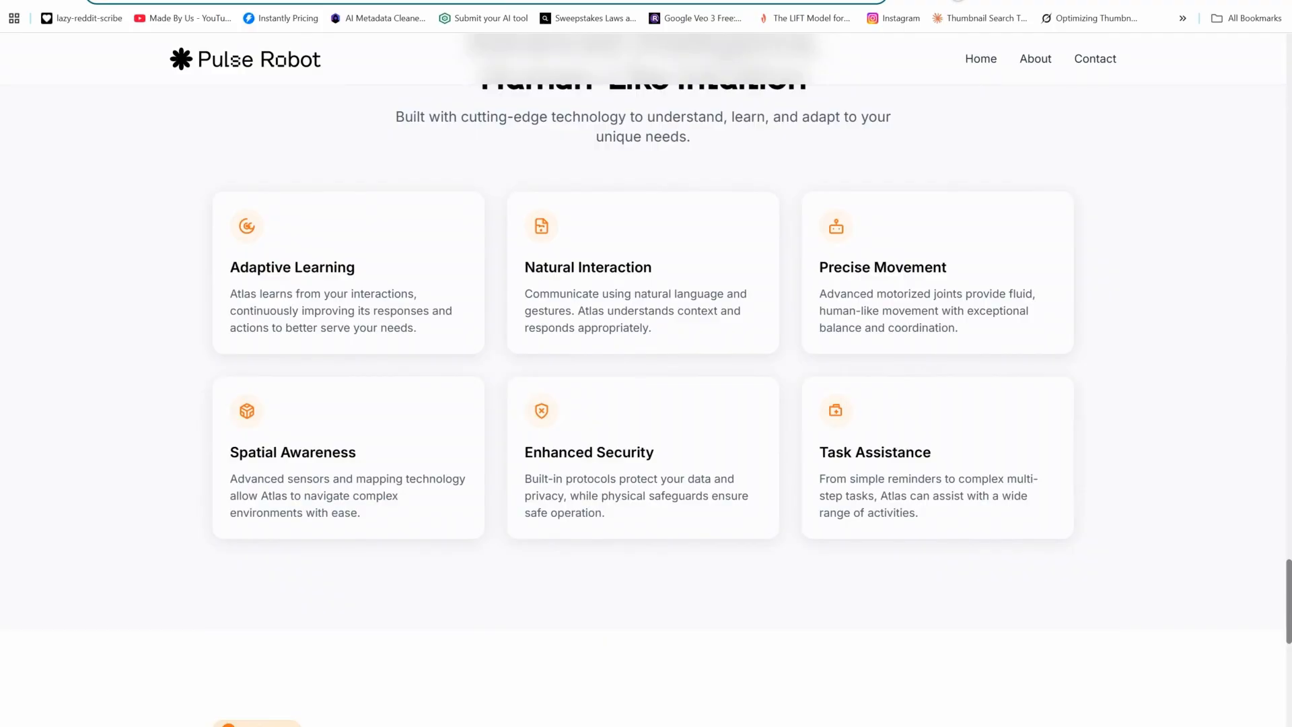
scroll(681, 545, down, 3)
scroll(681, 545, down, 5)
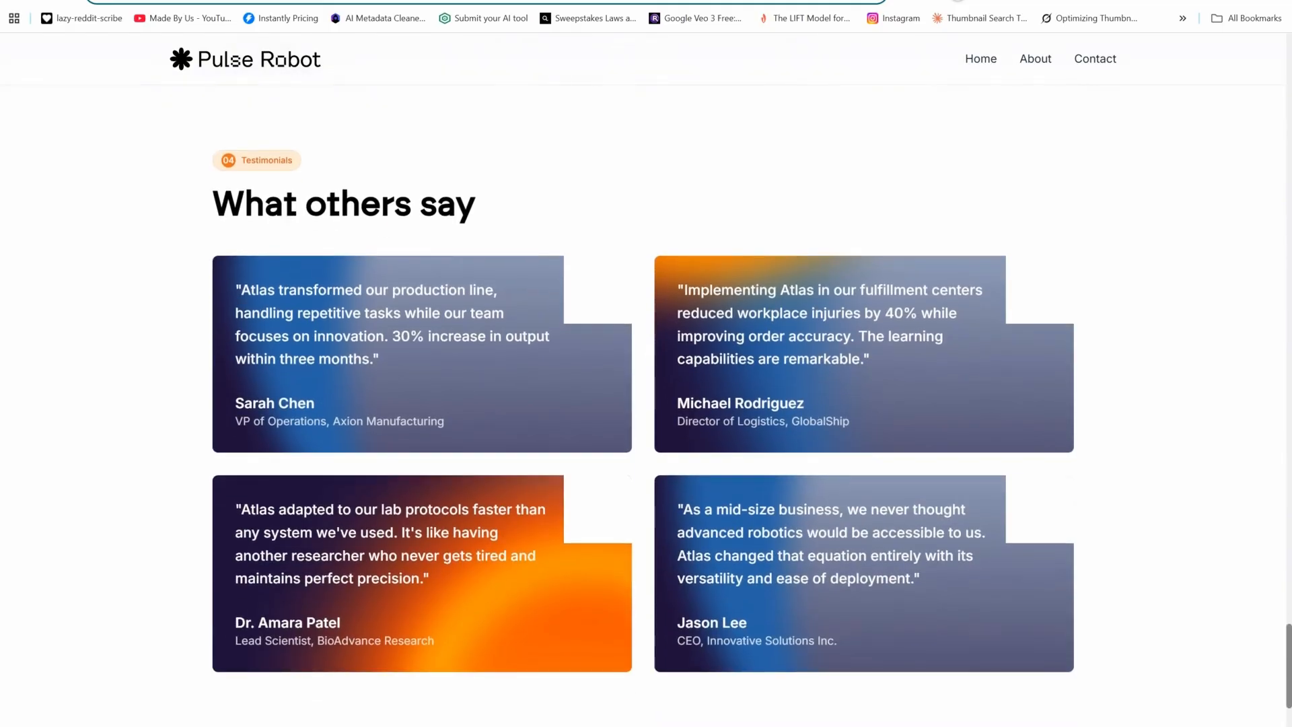
scroll(680, 545, down, 9)
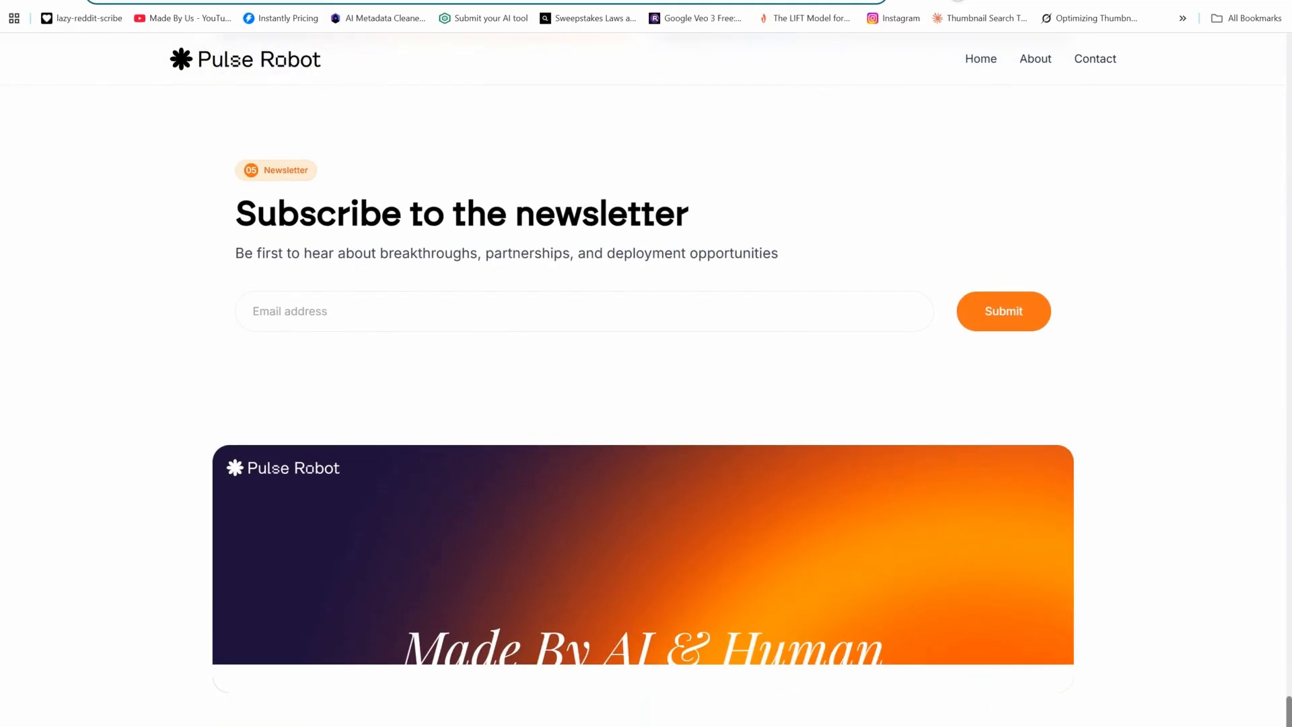
scroll(696, 595, up, 20)
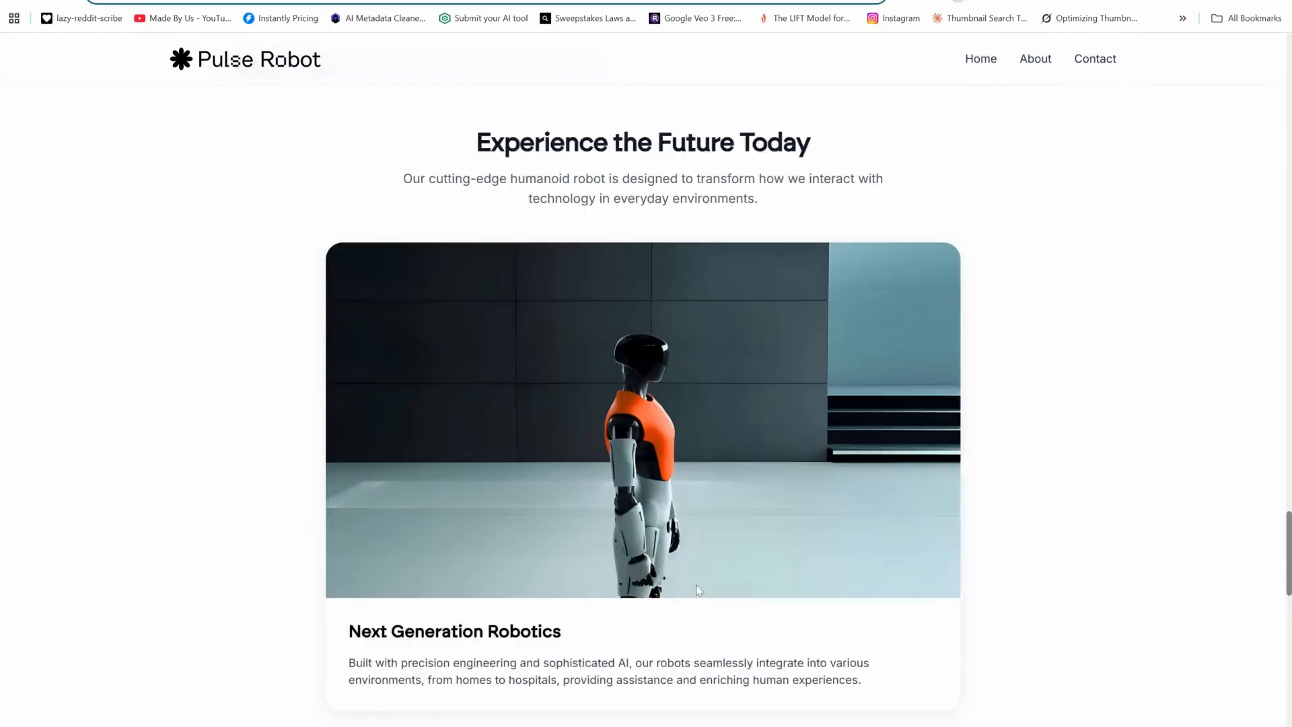
scroll(232, 61, up, 10)
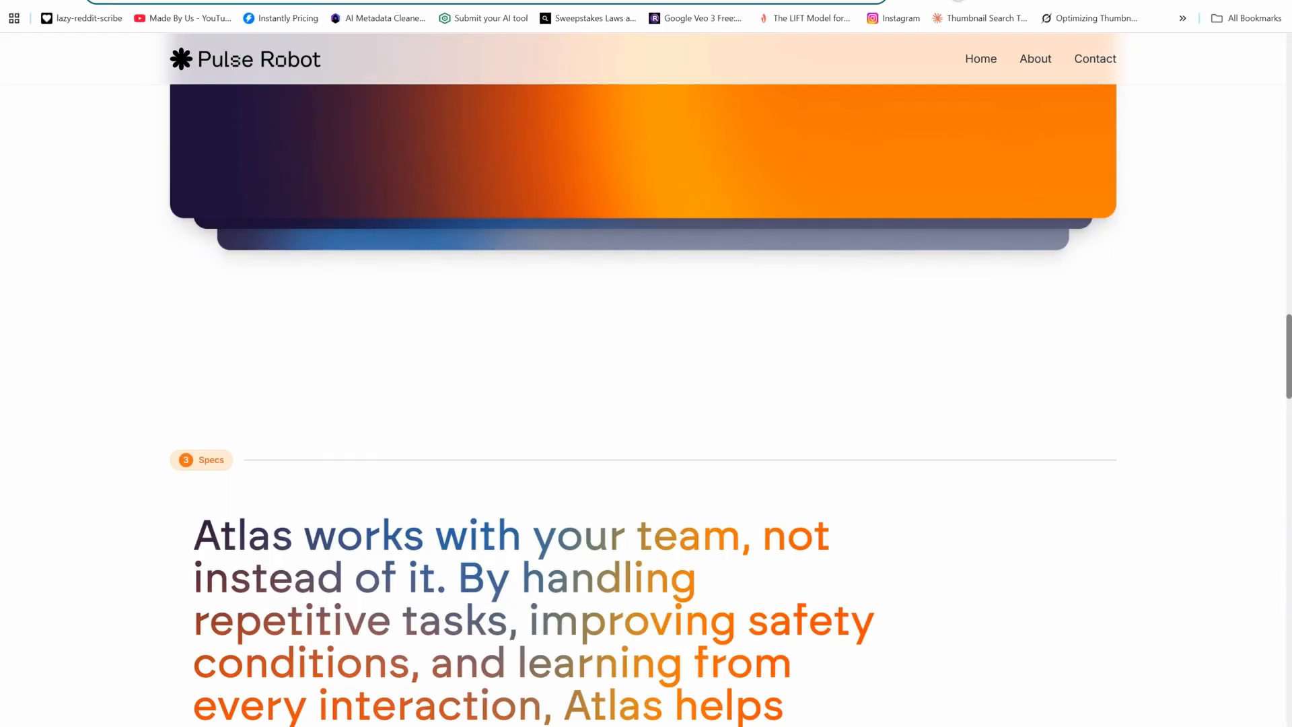
Return to the Vercel dashboard and open the pulse-robot-template-53840 project
click(202, 2)
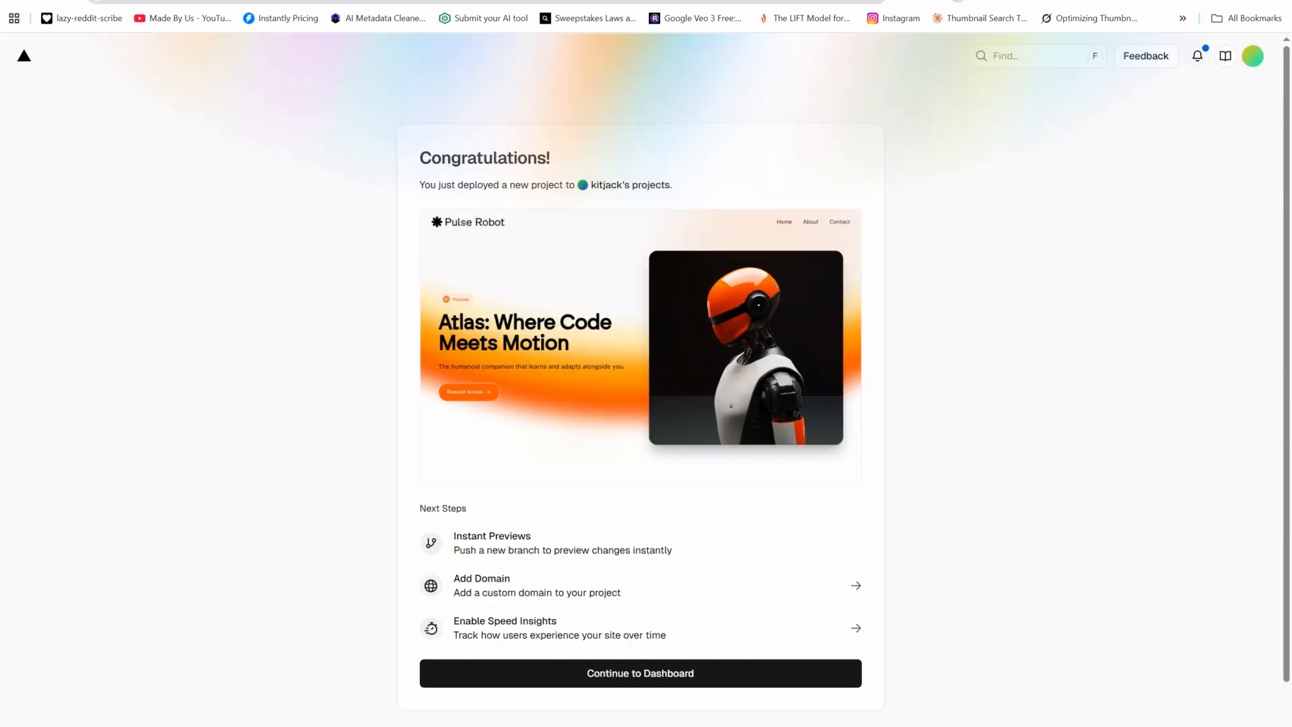
click(25, 63)
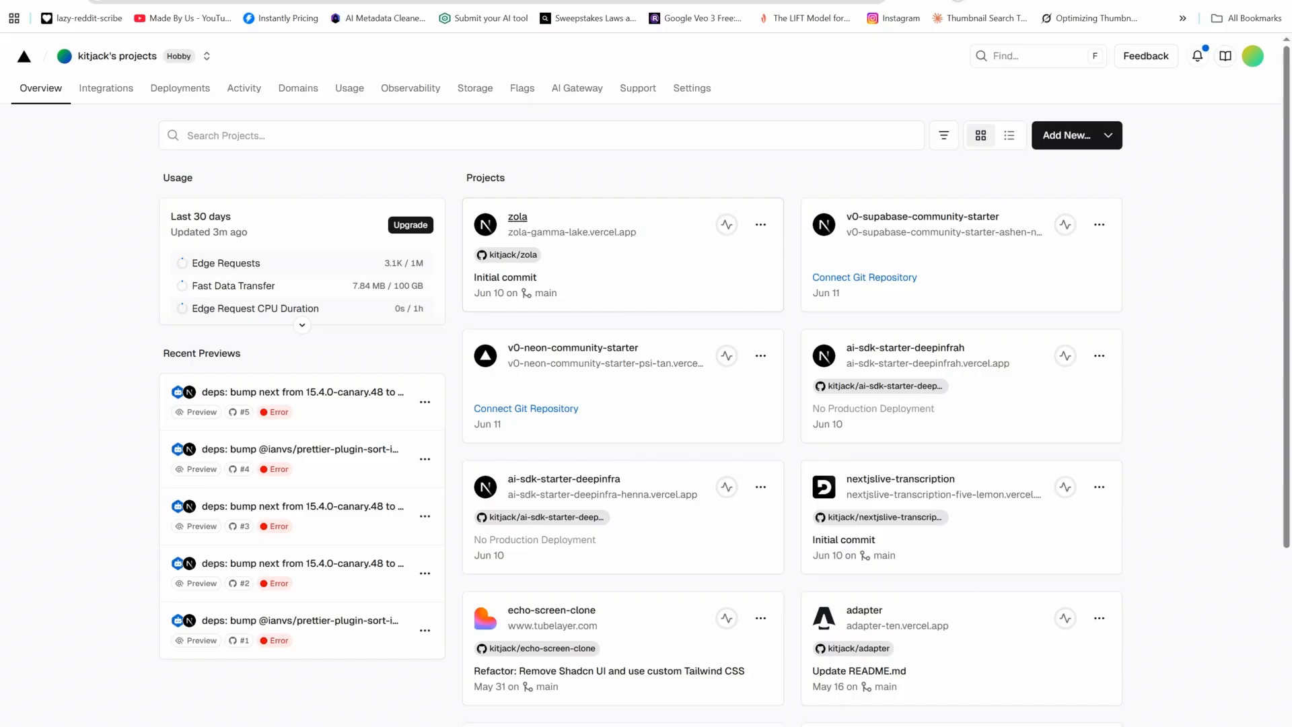
click(64, 1)
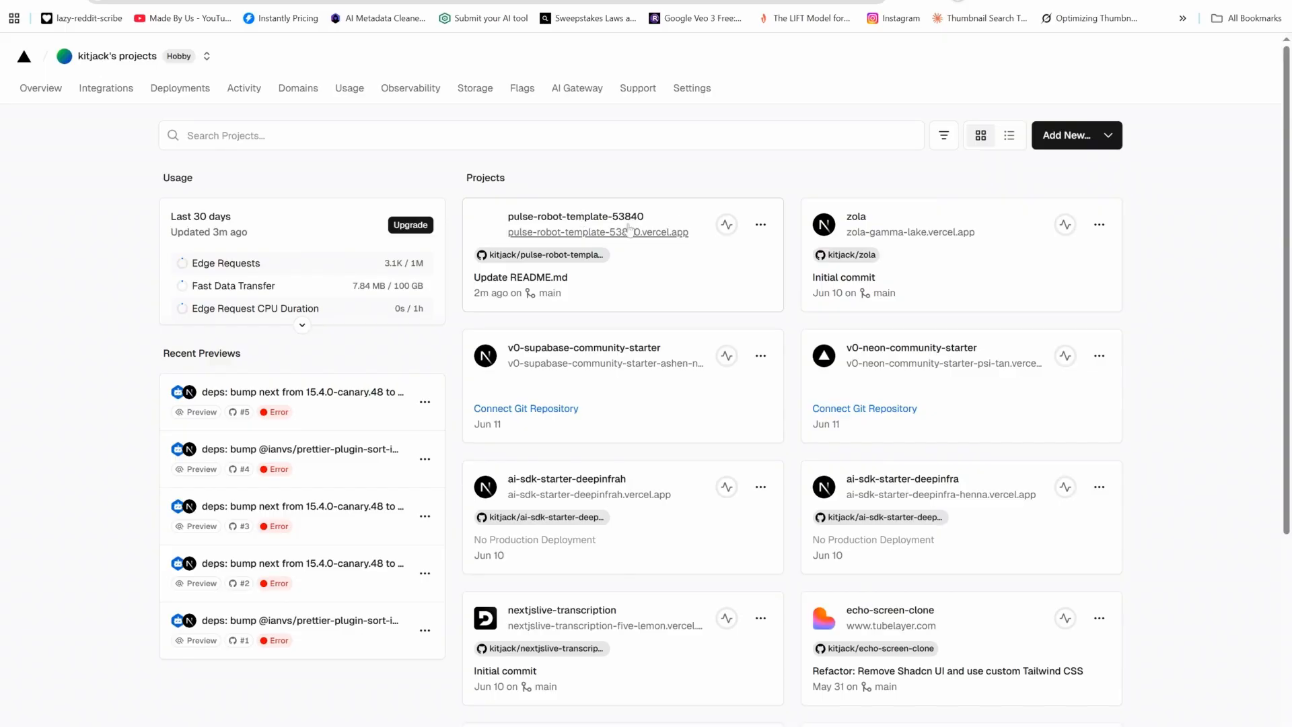
click(736, 259)
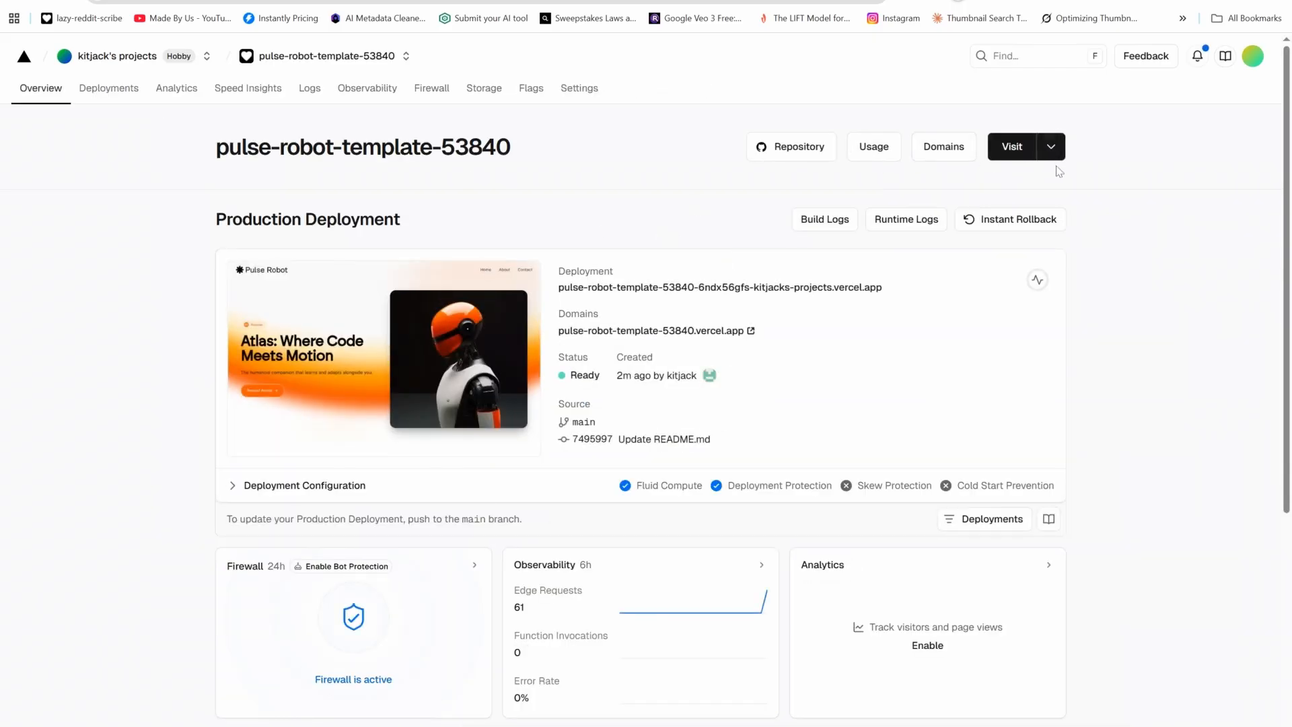
scroll(641, 186, down, 2)
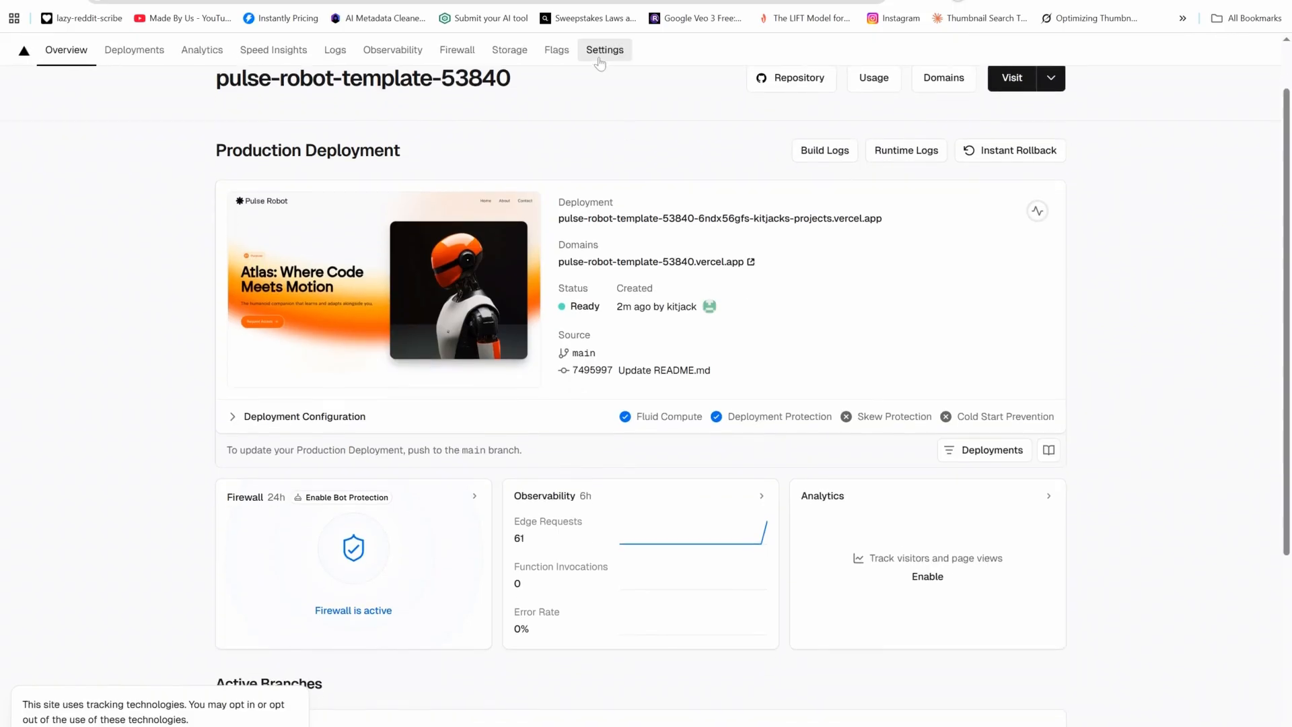
click(601, 58)
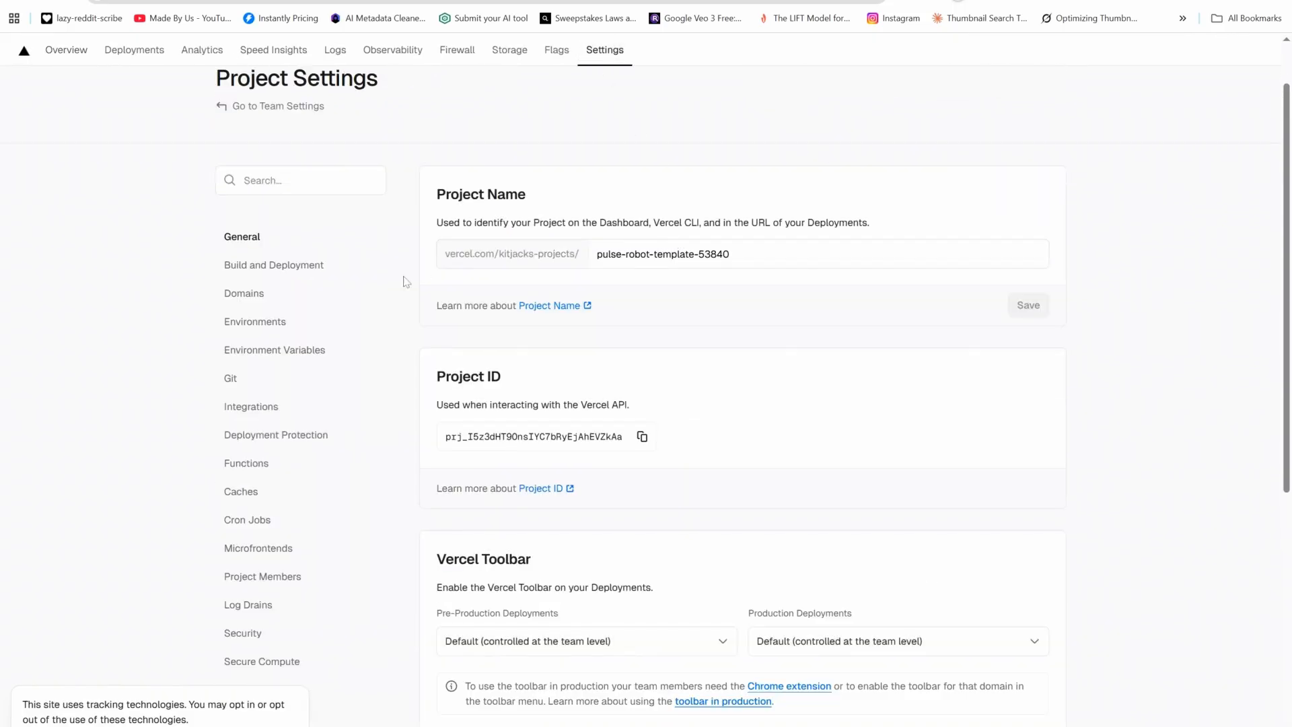
click(260, 302)
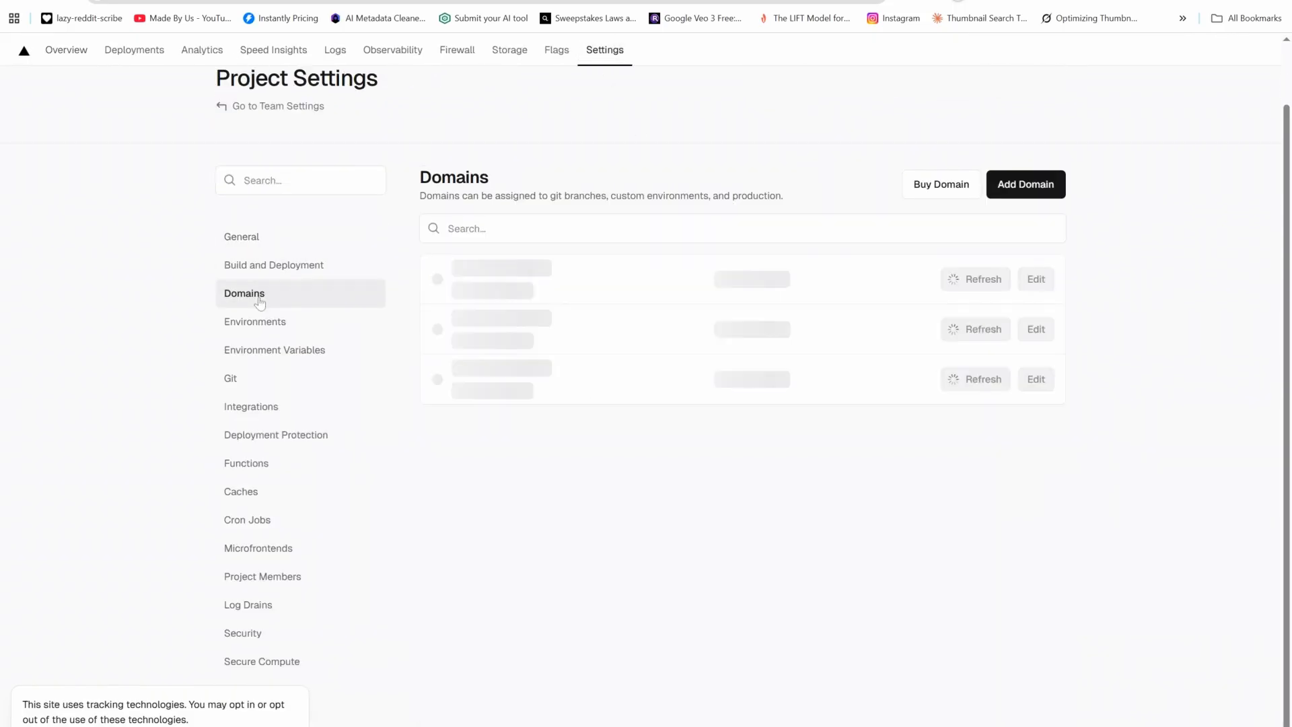
click(1040, 200)
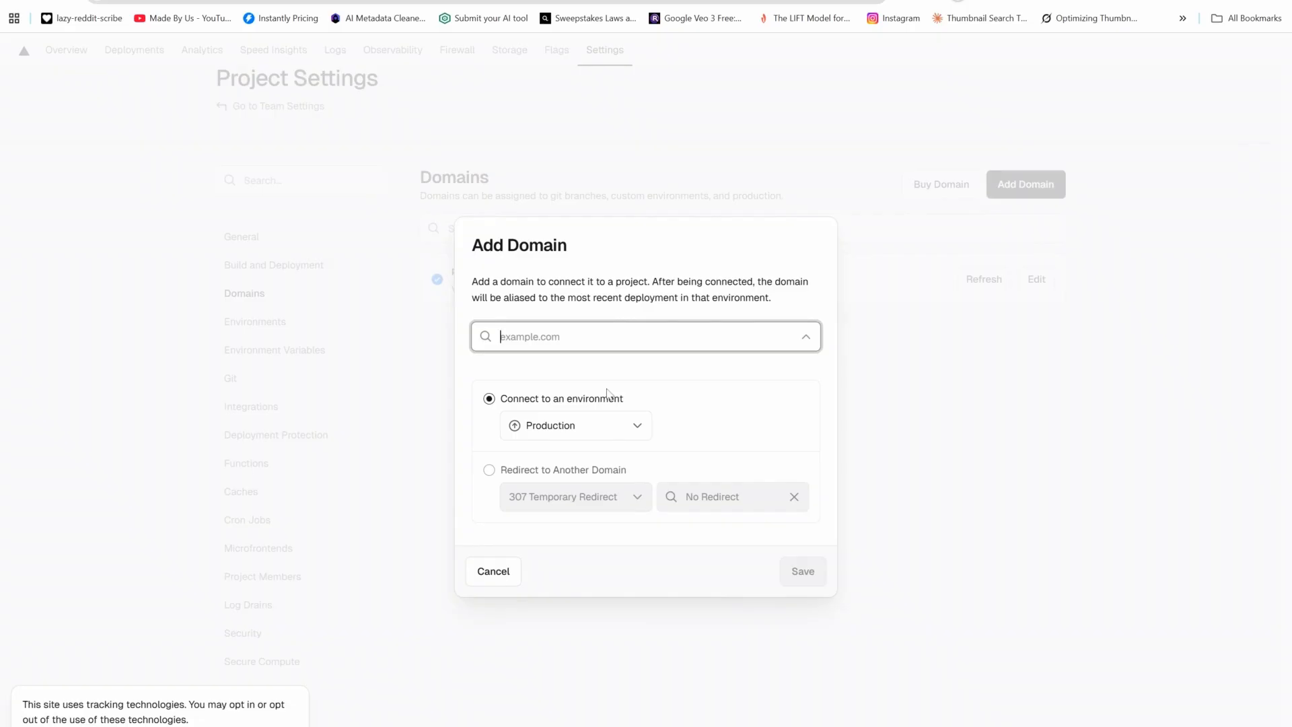
text(pulsify.com)
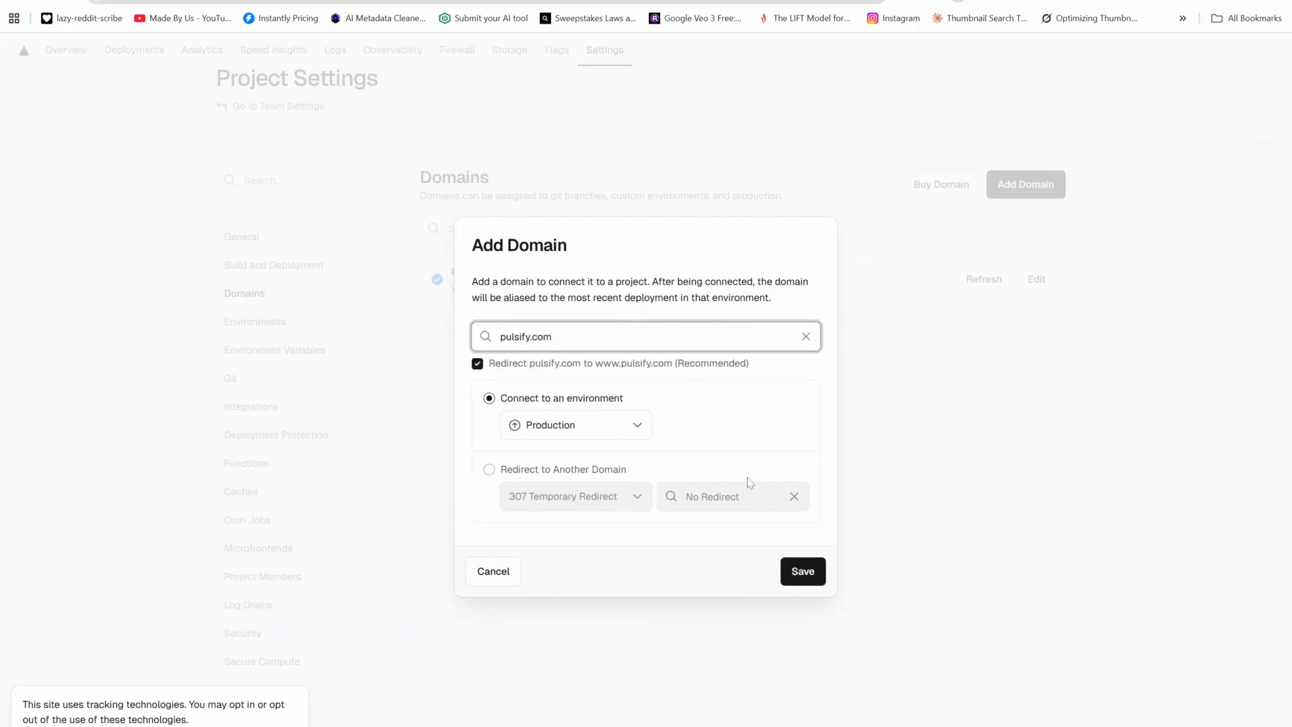
click(801, 569)
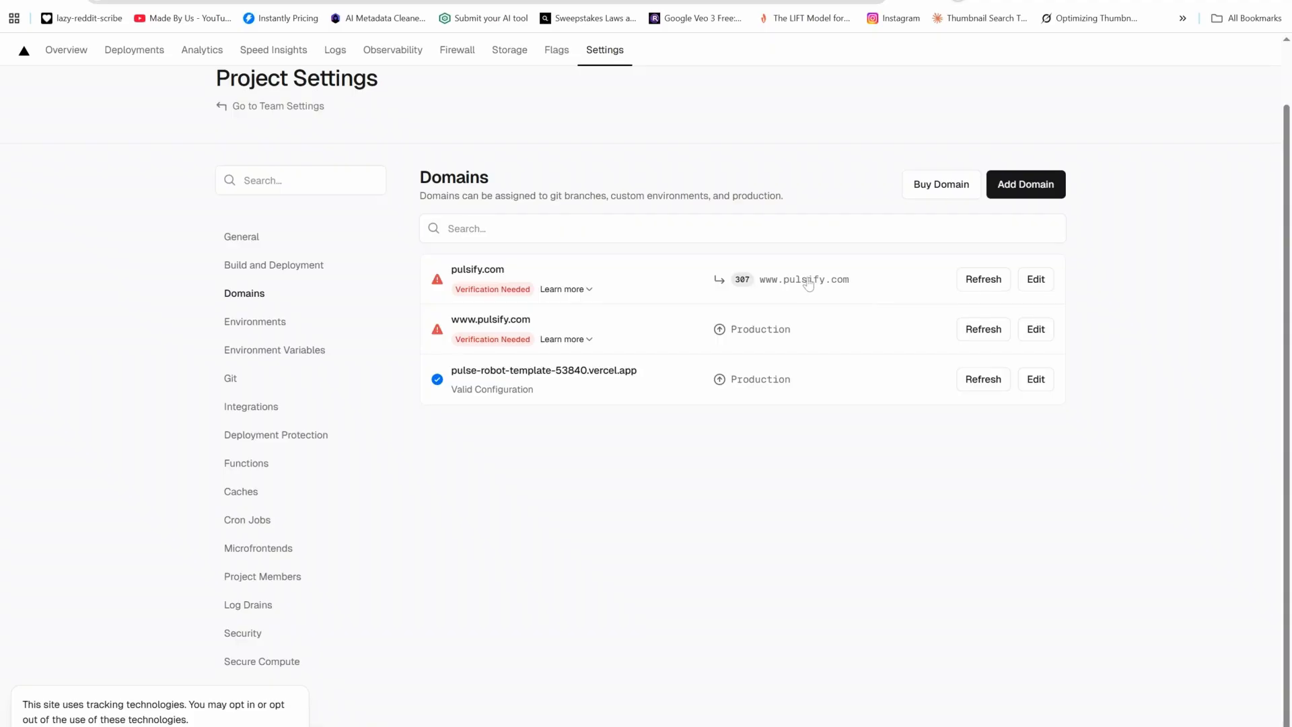
click(591, 288)
scroll(752, 516, down, 1)
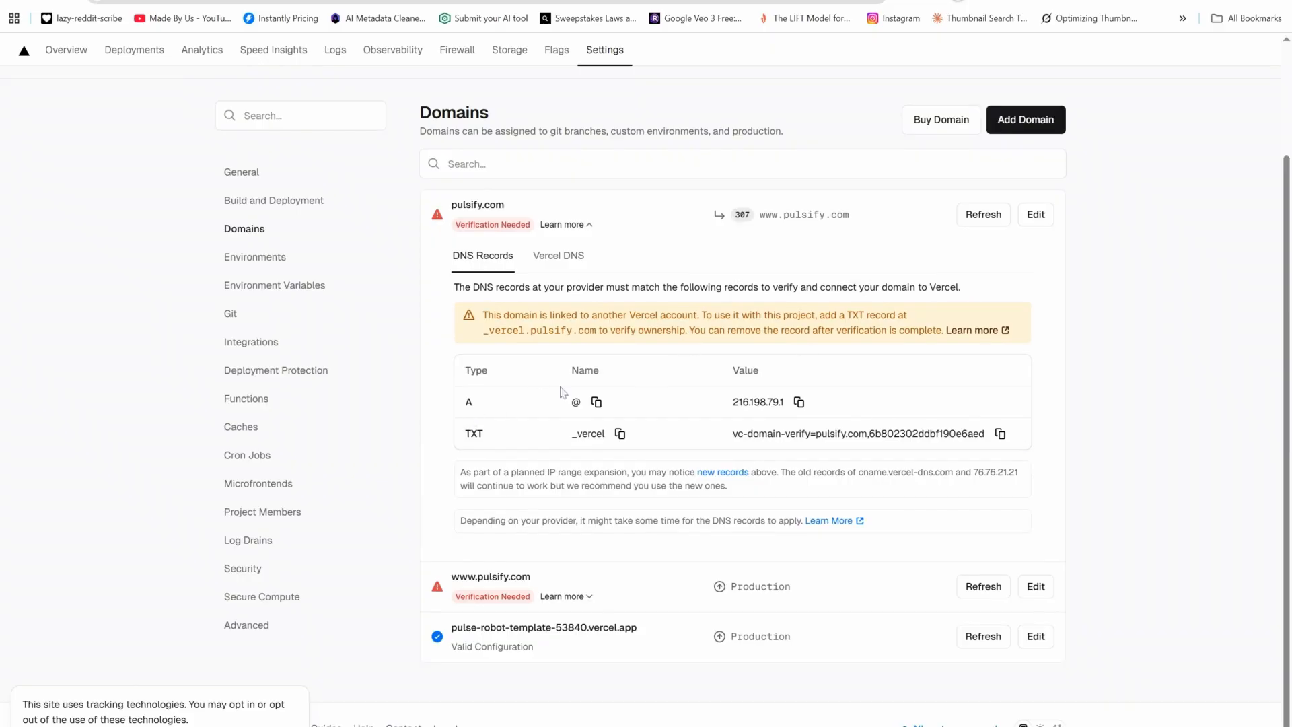
click(590, 599)
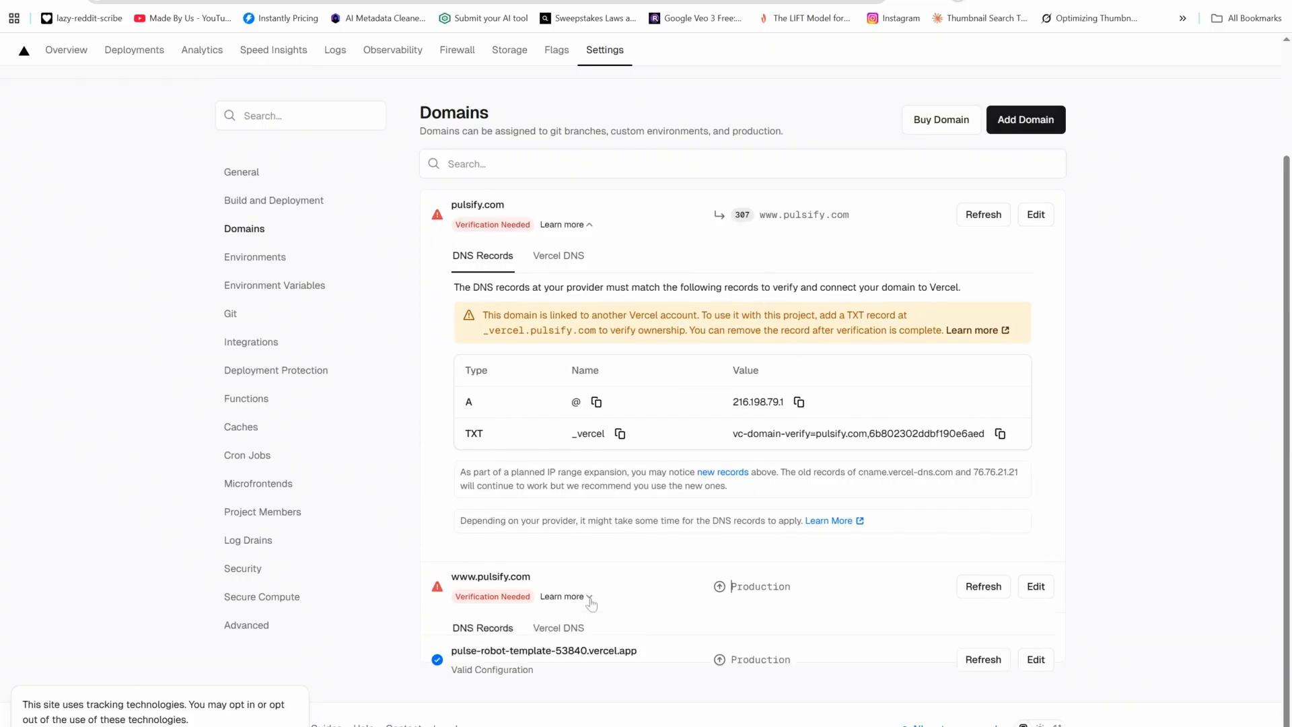
scroll(619, 672, down, 4)
scroll(632, 673, down, 1)
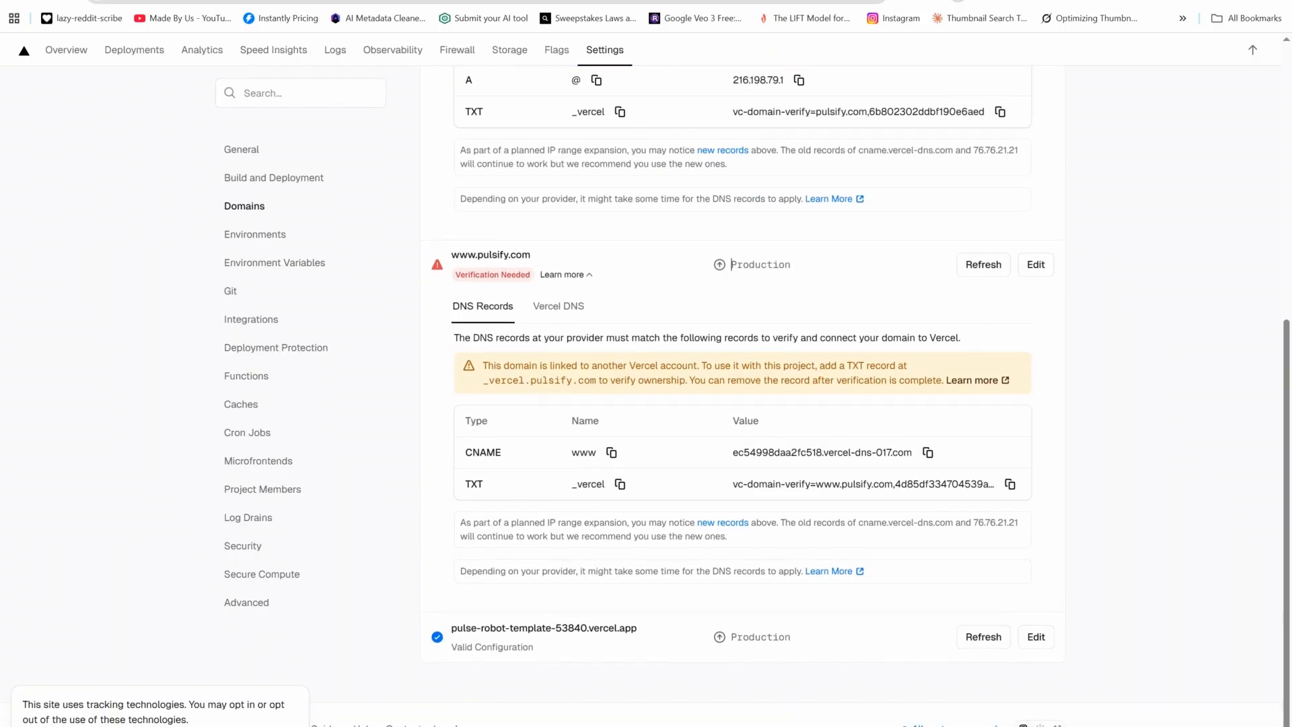
Open the pulse-robot-template-53840.vercel.app domain for editing and review its environment and redirect options
click(610, 629)
click(1036, 637)
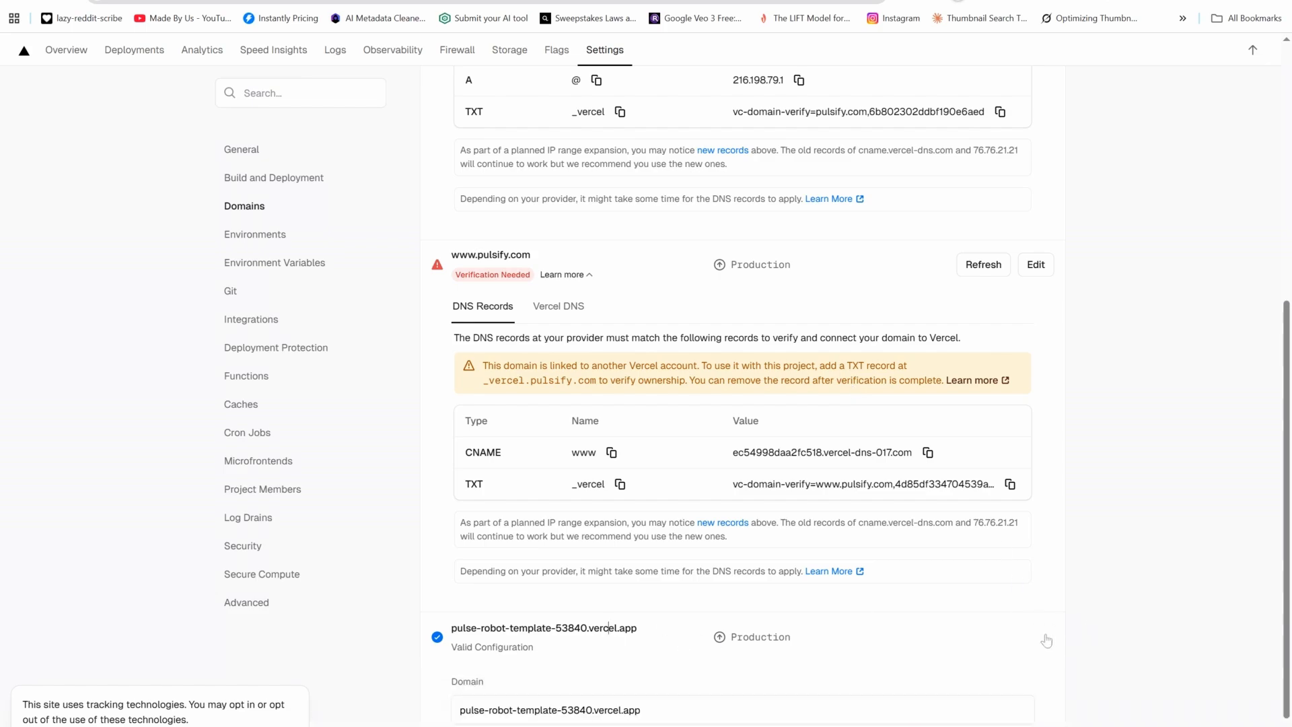
scroll(850, 684, down, 3)
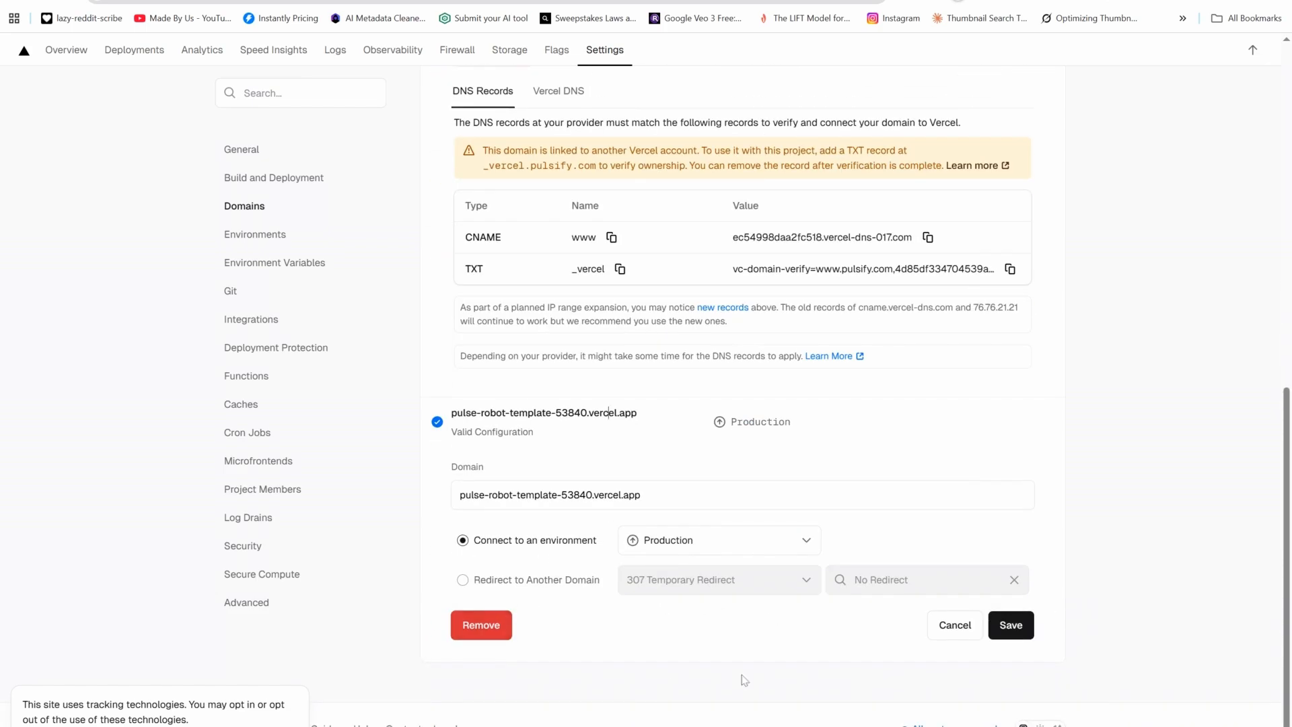
Switch back to the deployed Pulse Robot site and review its Purpose and Why Humanoid sections, ending at the page's beginning
scroll(841, 575, up, 10)
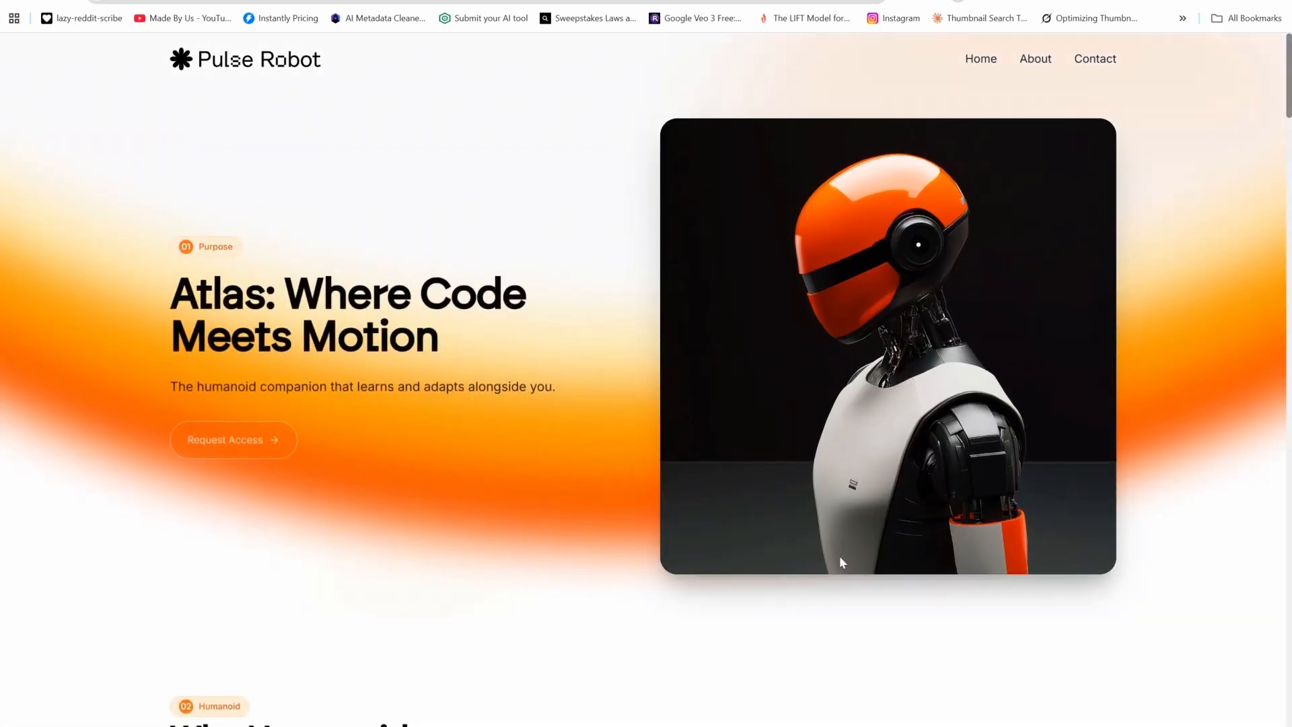
scroll(838, 555, down, 2)
scroll(841, 562, down, 6)
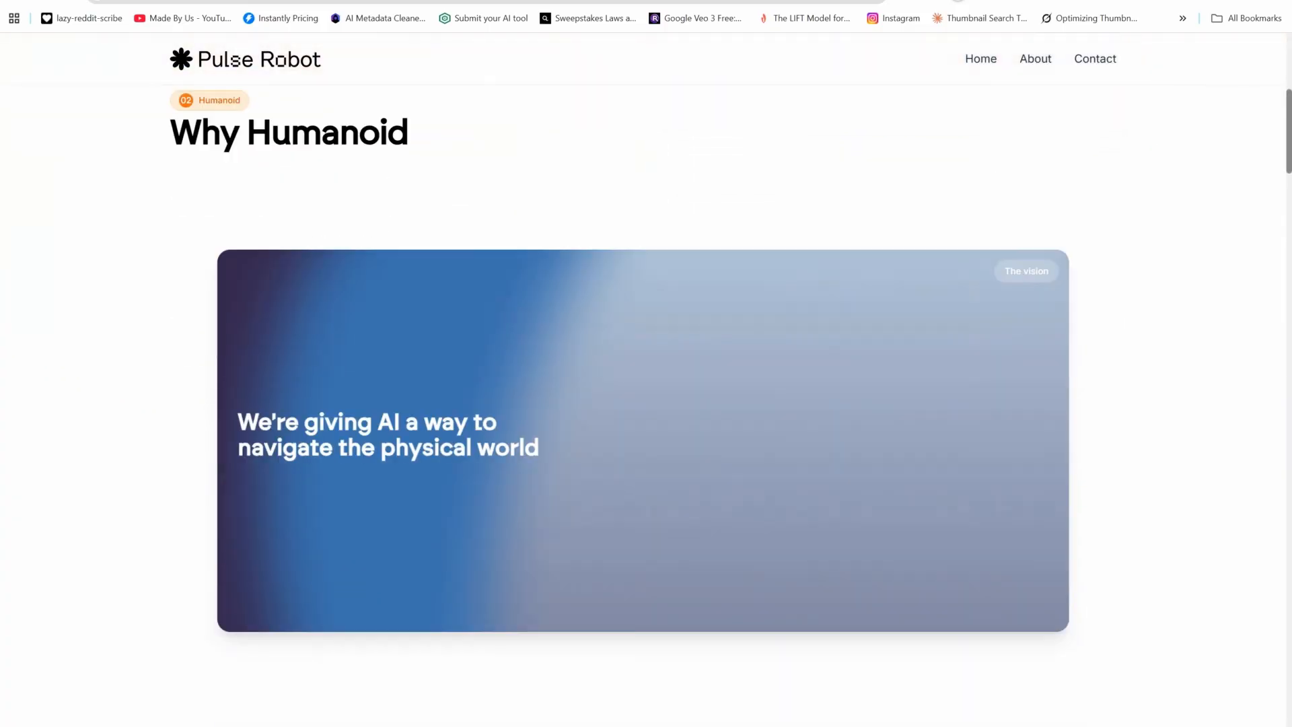
scroll(791, 373, down, 5)
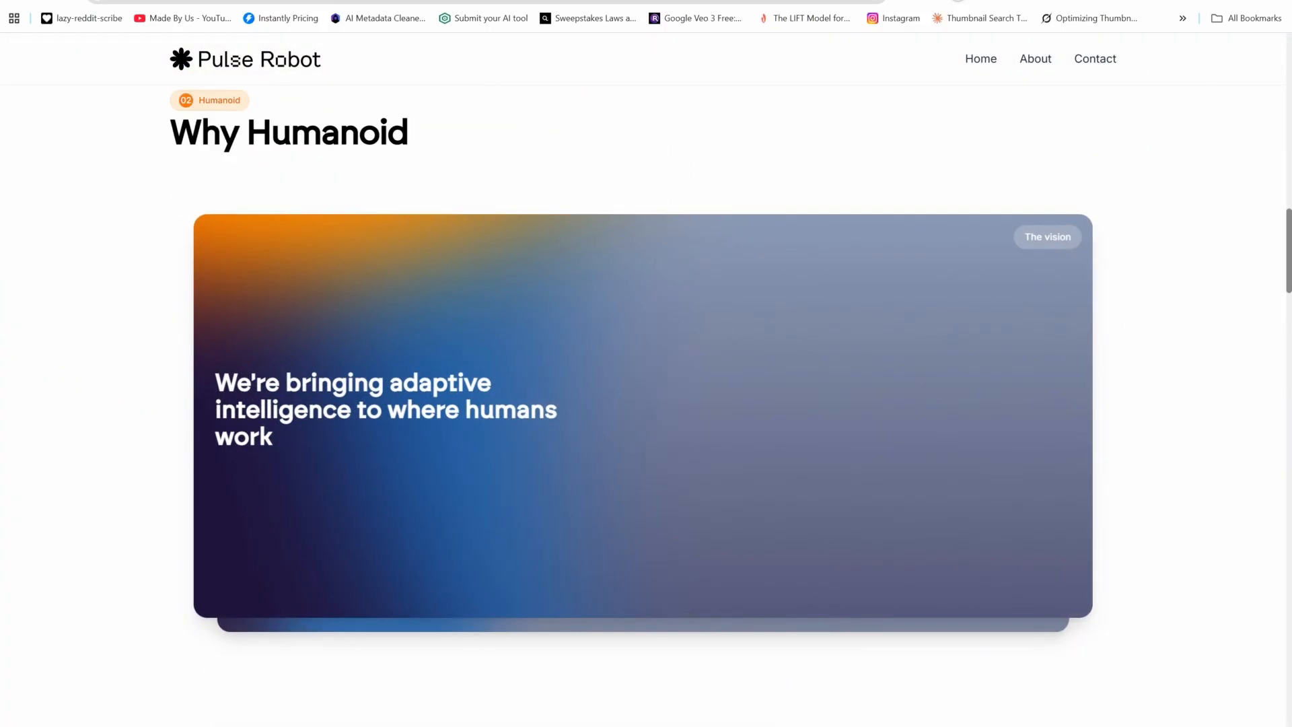
scroll(758, 461, down, 2)
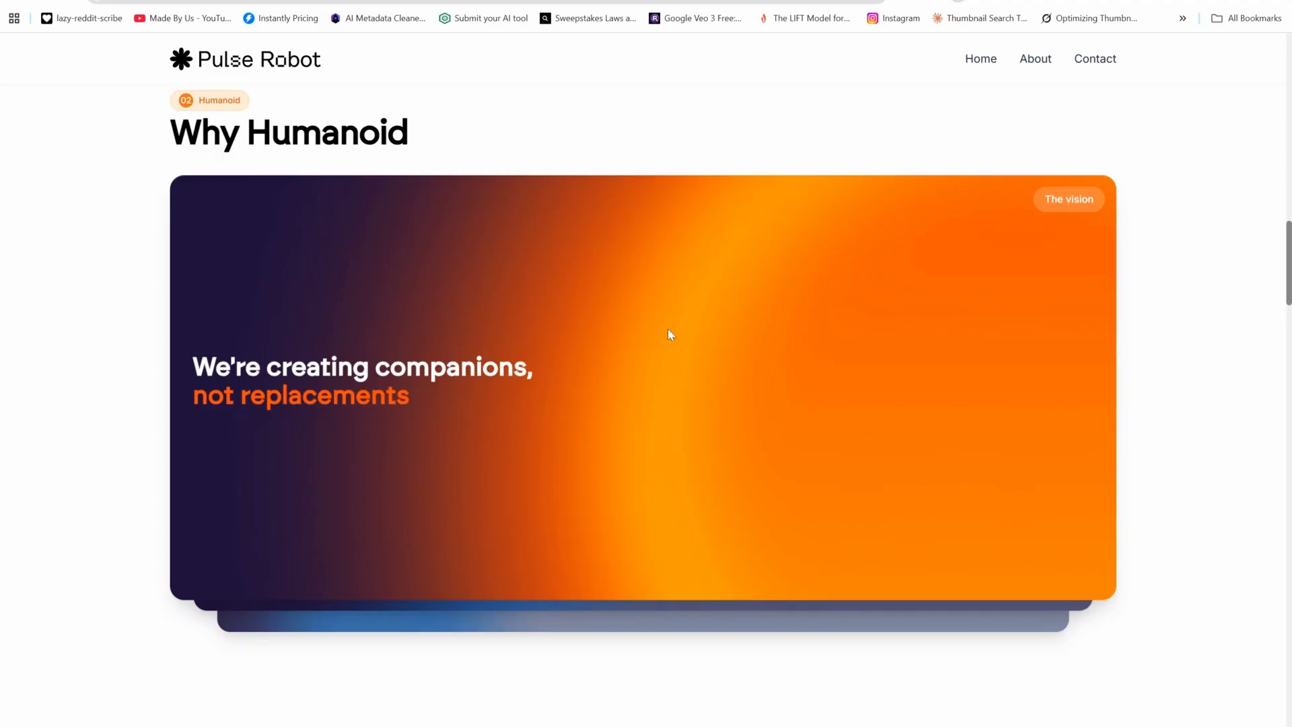
scroll(667, 329, down, 3)
scroll(668, 328, up, 18)
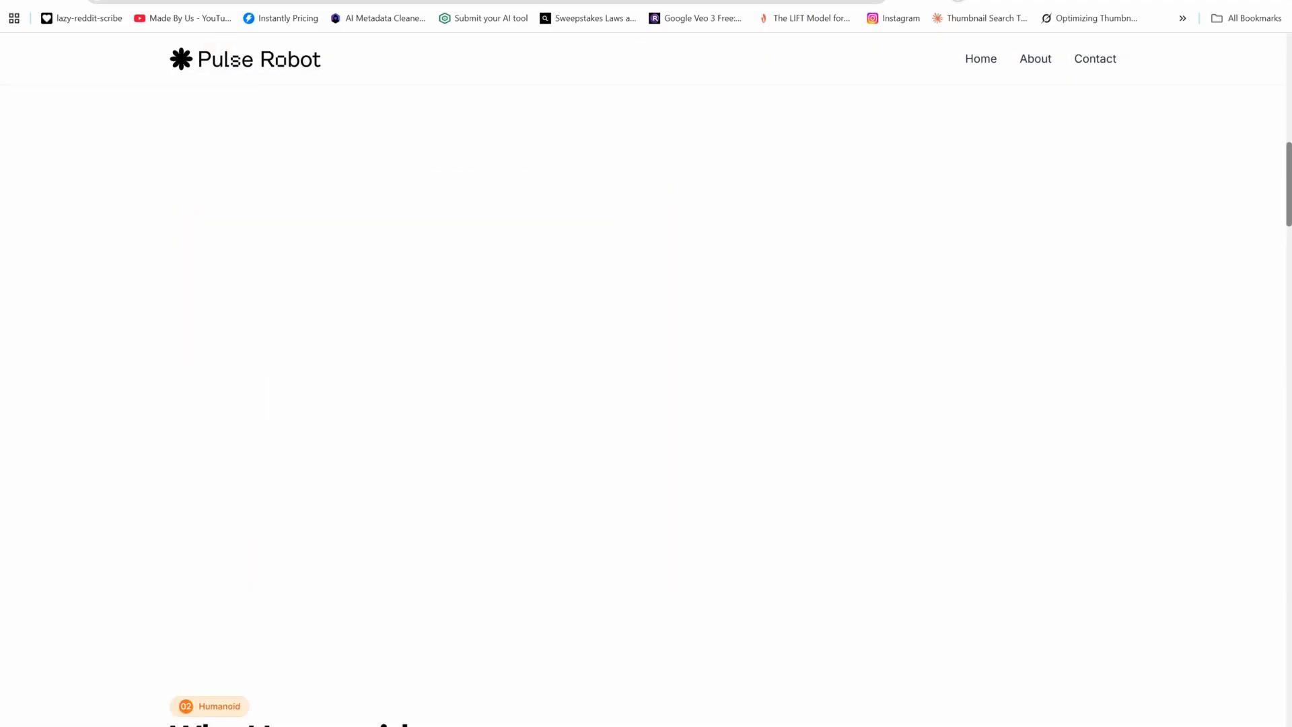
scroll(532, 319, up, 5)
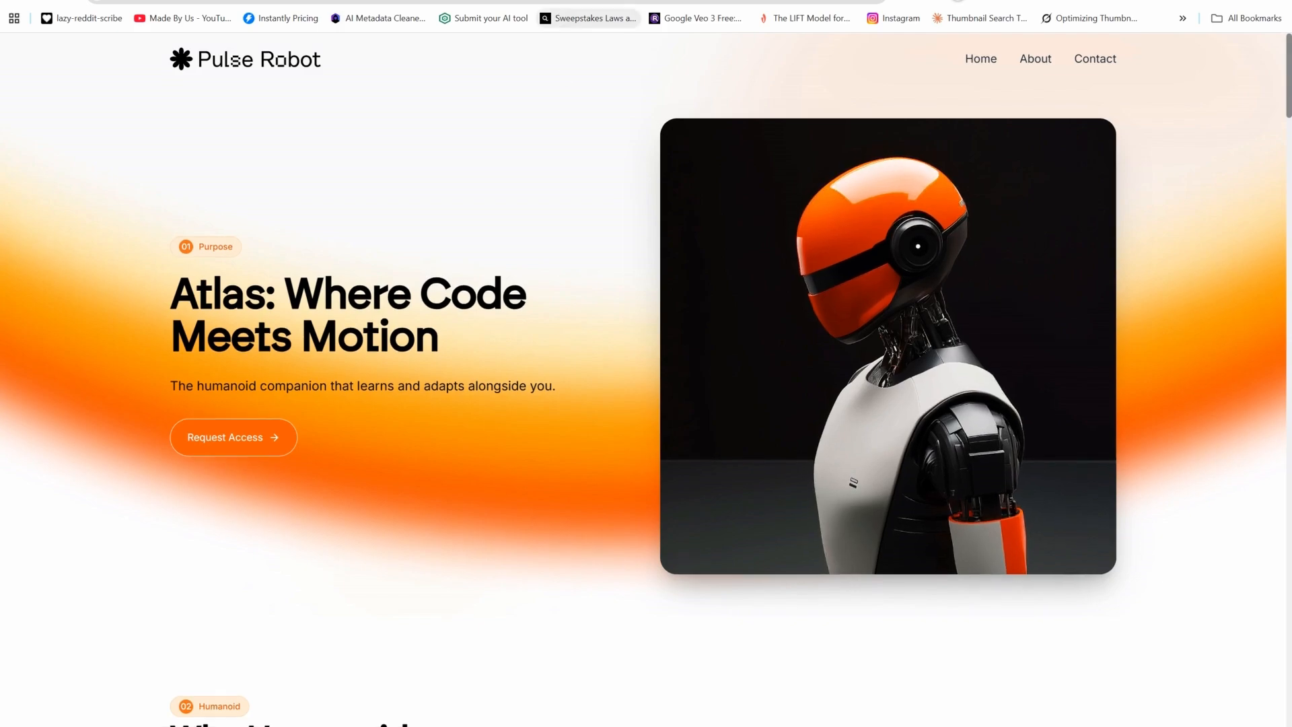
click(486, 1)
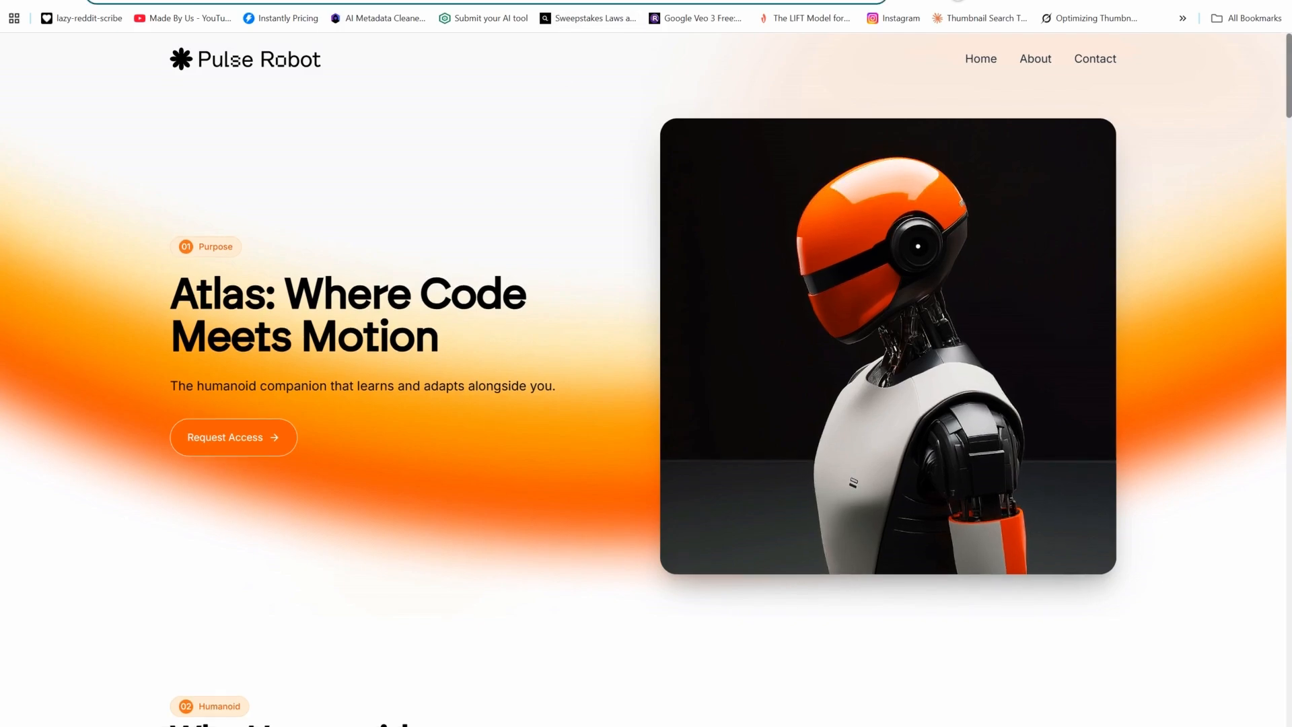
Open the AI-Free-Forever website and review its tool sections and the Free ChatGPT page with its AI Assistant and AI Tools Categories
text(aif)
key(Return)
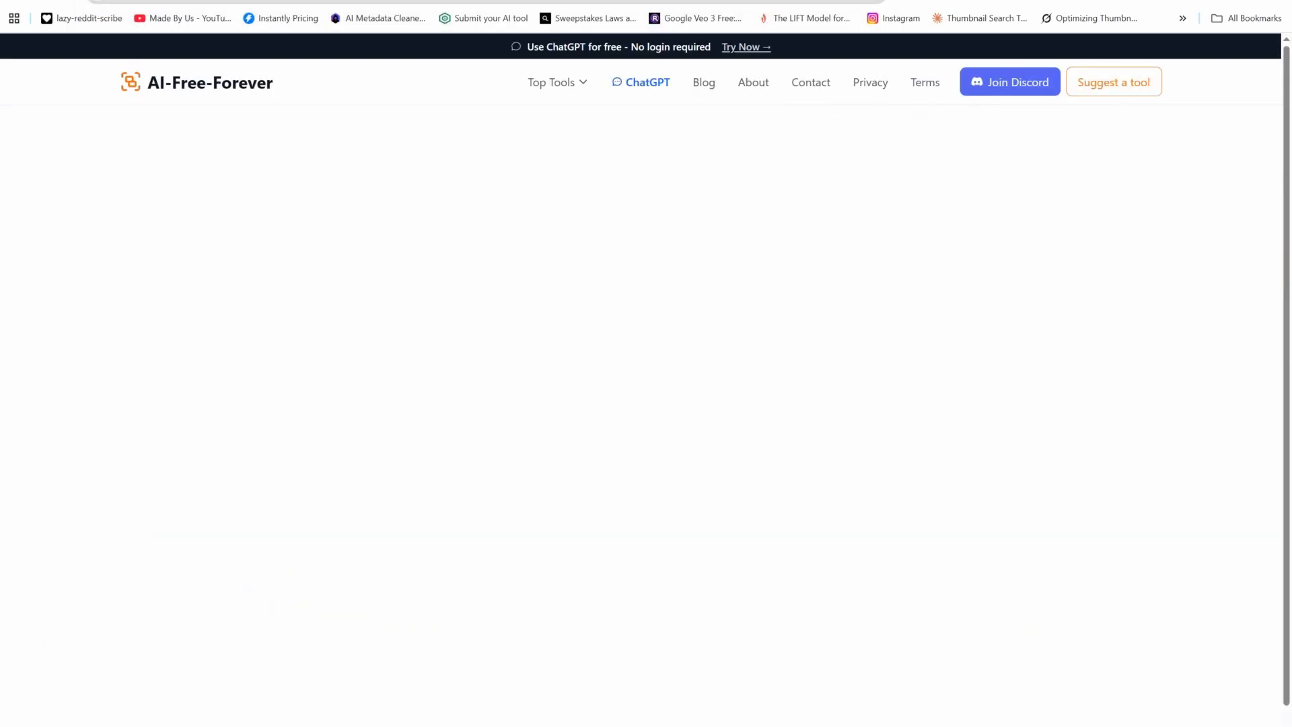
scroll(644, 206, down, 15)
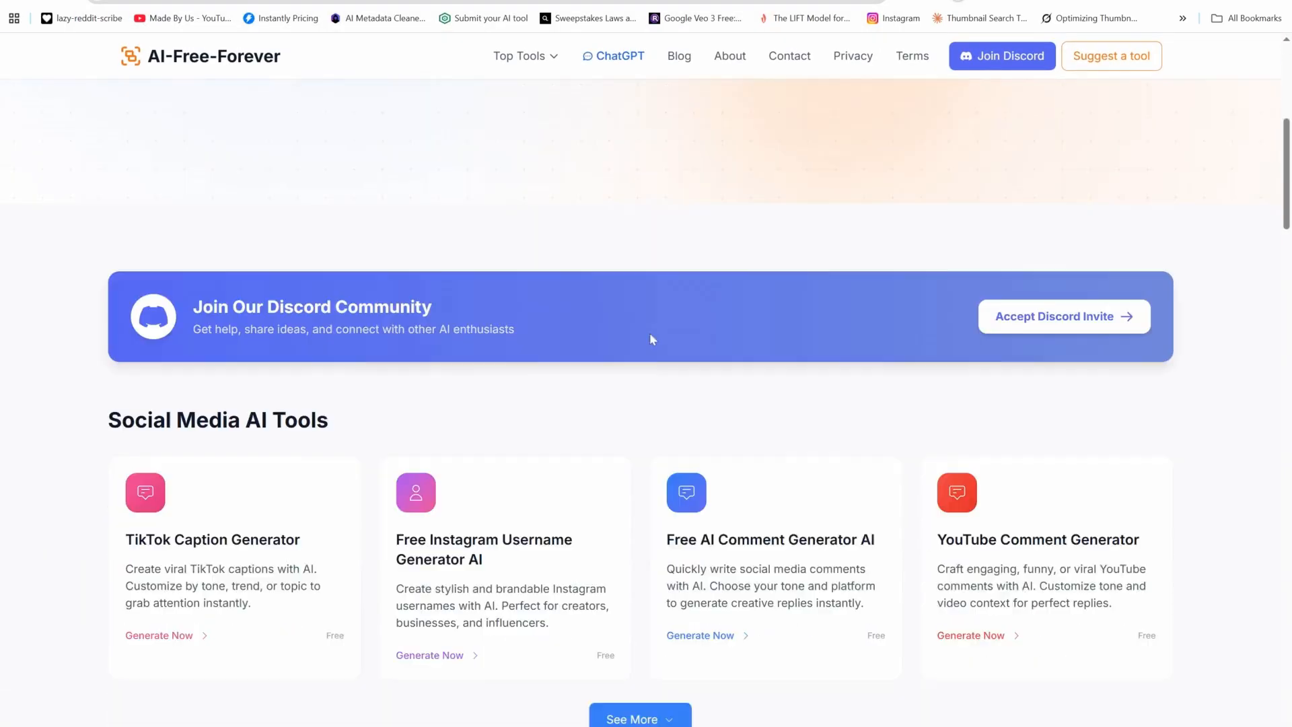
scroll(628, 340, up, 15)
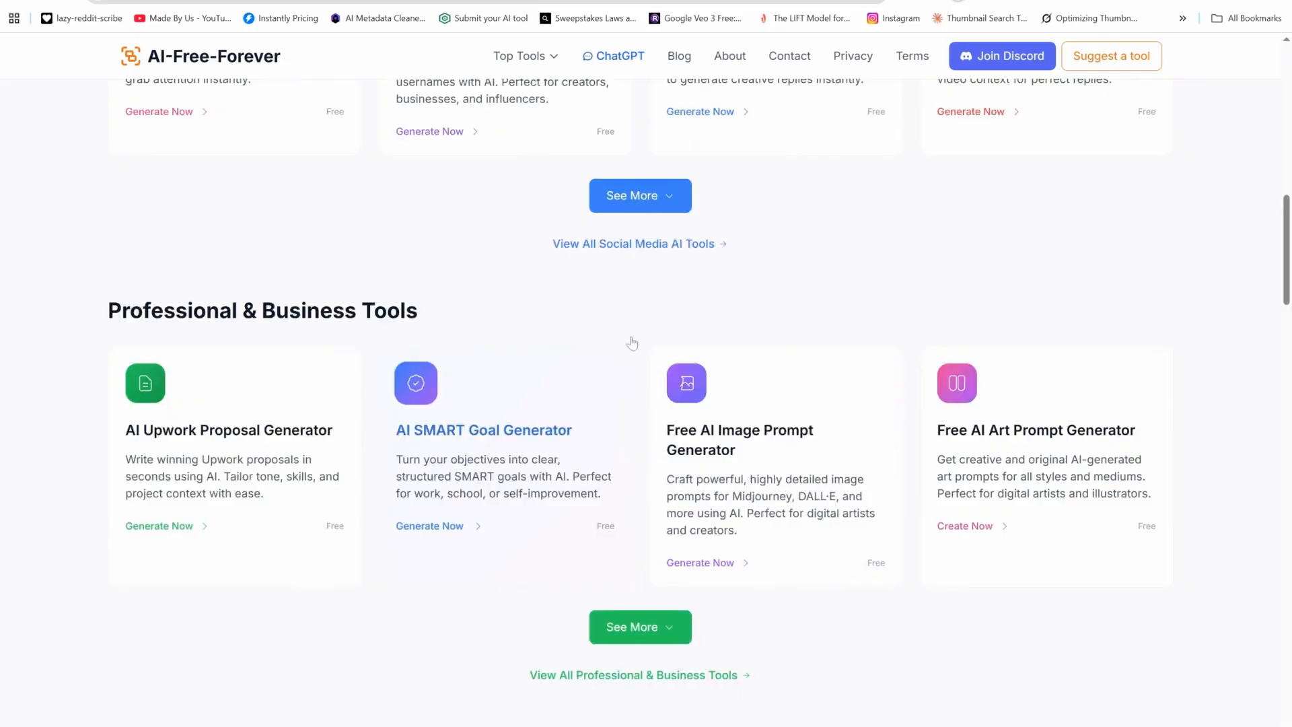
scroll(628, 341, down, 15)
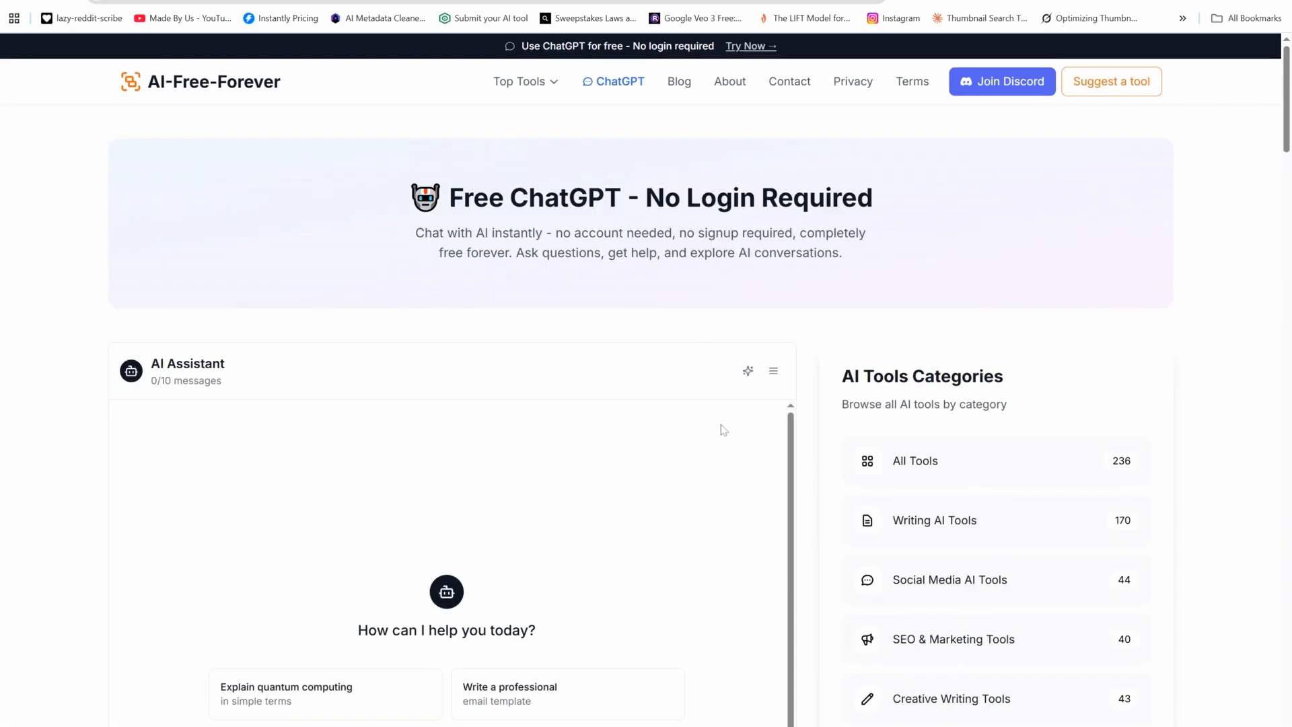
scroll(721, 427, down, 2)
scroll(673, 495, up, 1)
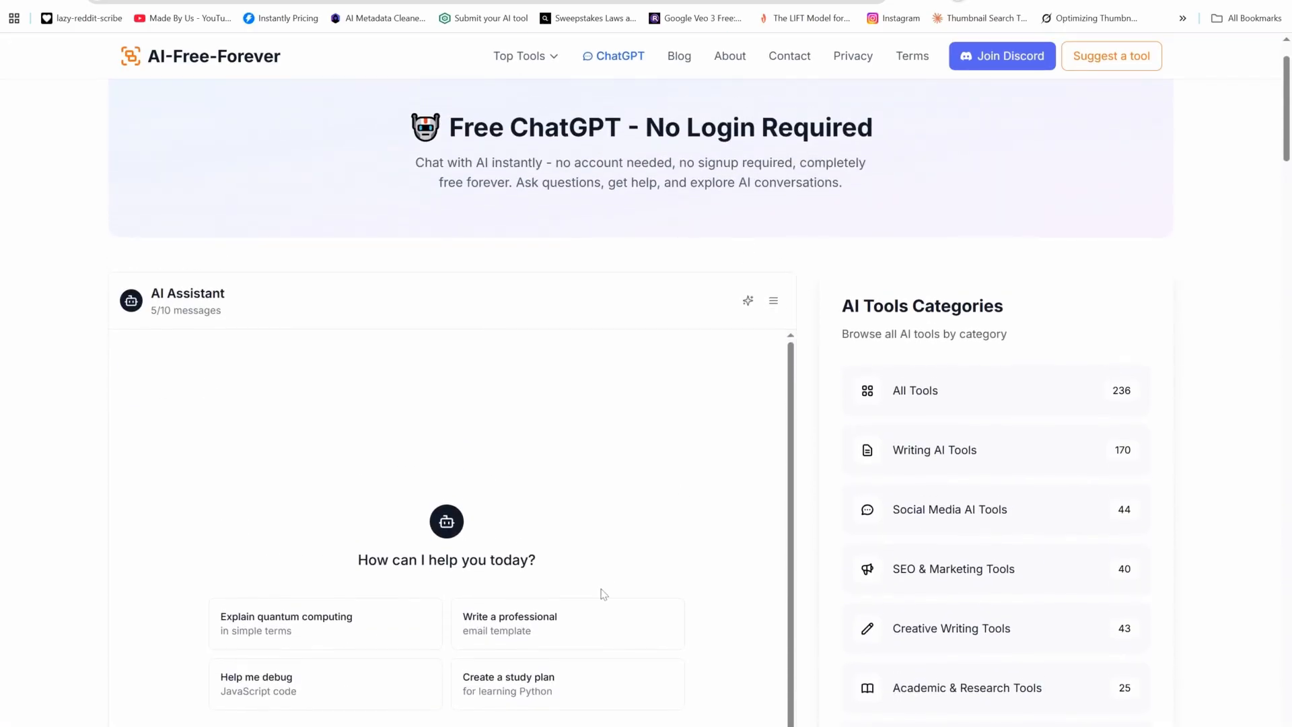
scroll(604, 594, down, 1)
scroll(604, 594, up, 2)
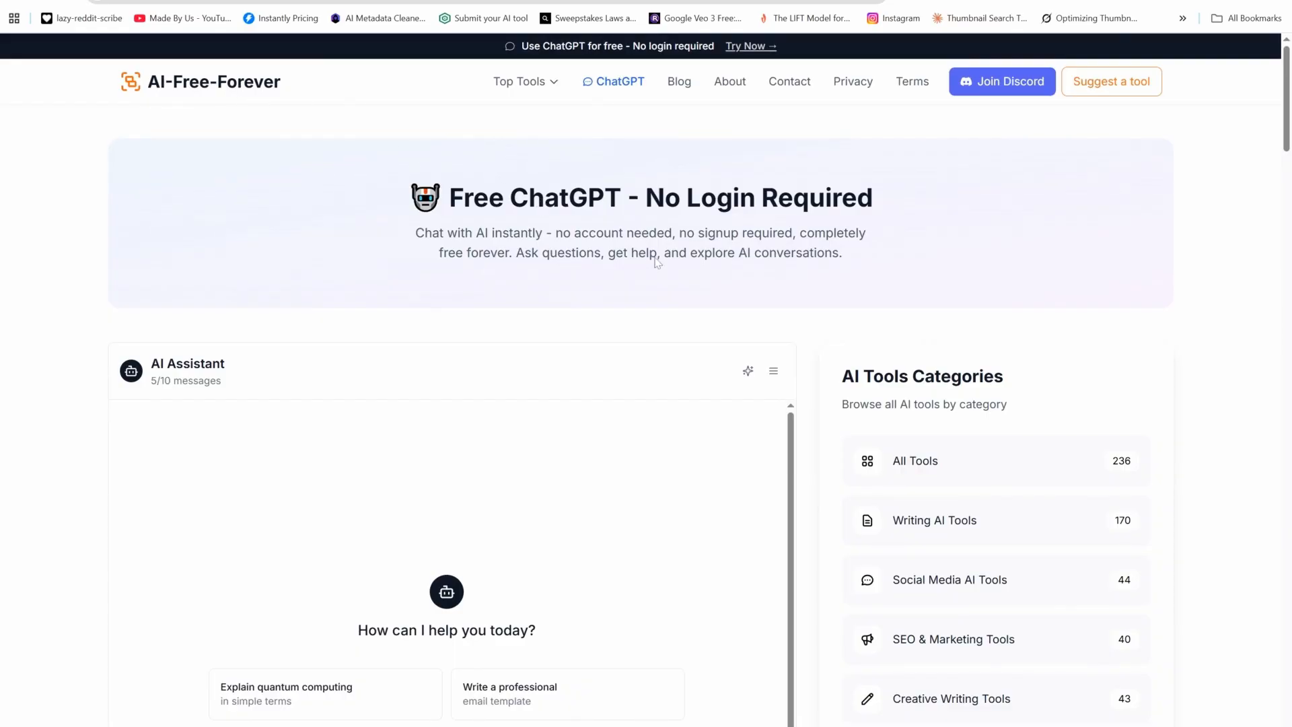
Look through the AI-Free-Forever homepage's Social Media, Professional & Business, Writing, Student and Career tool sections
scroll(646, 377, down, 3)
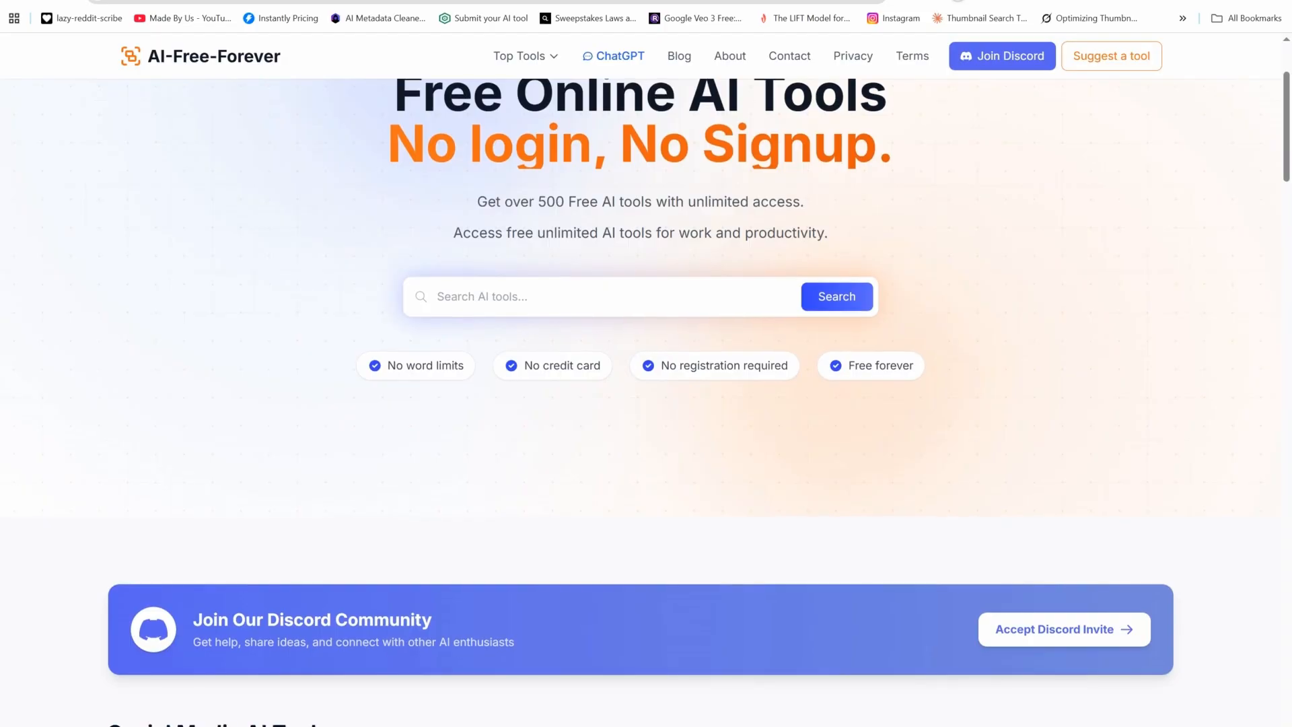
scroll(646, 377, down, 8)
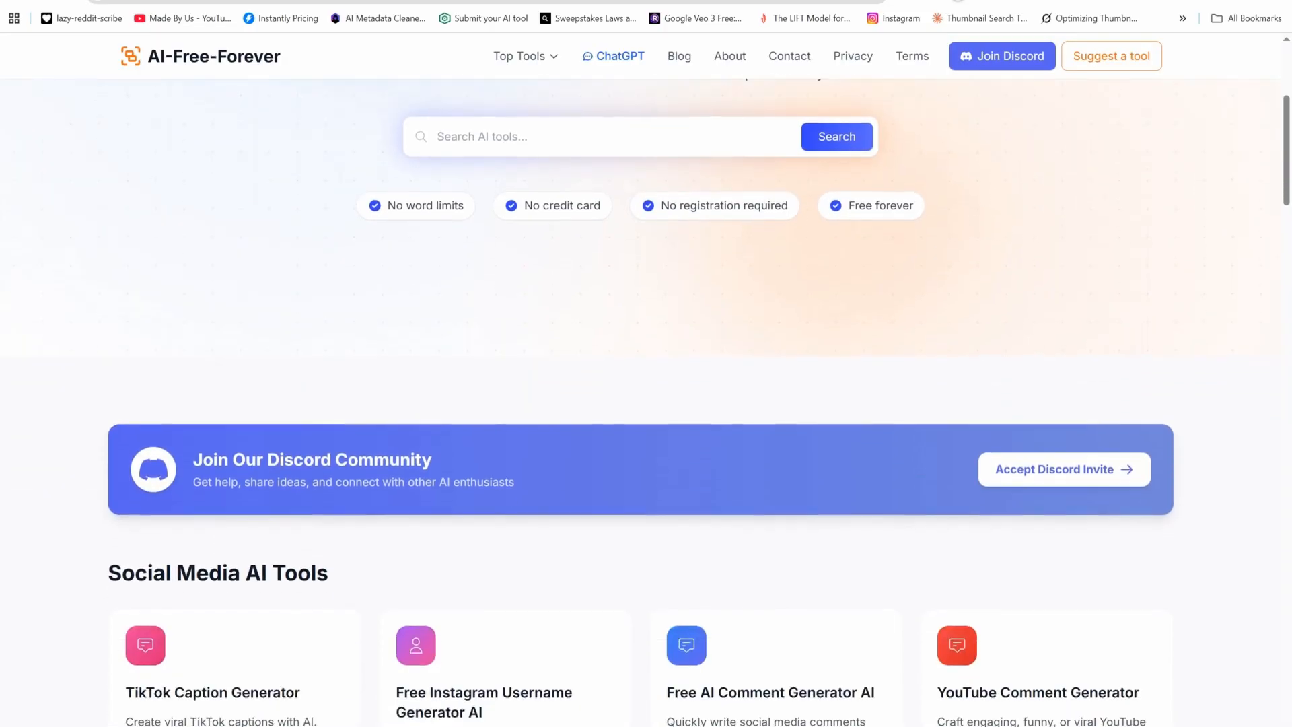
scroll(646, 376, down, 6)
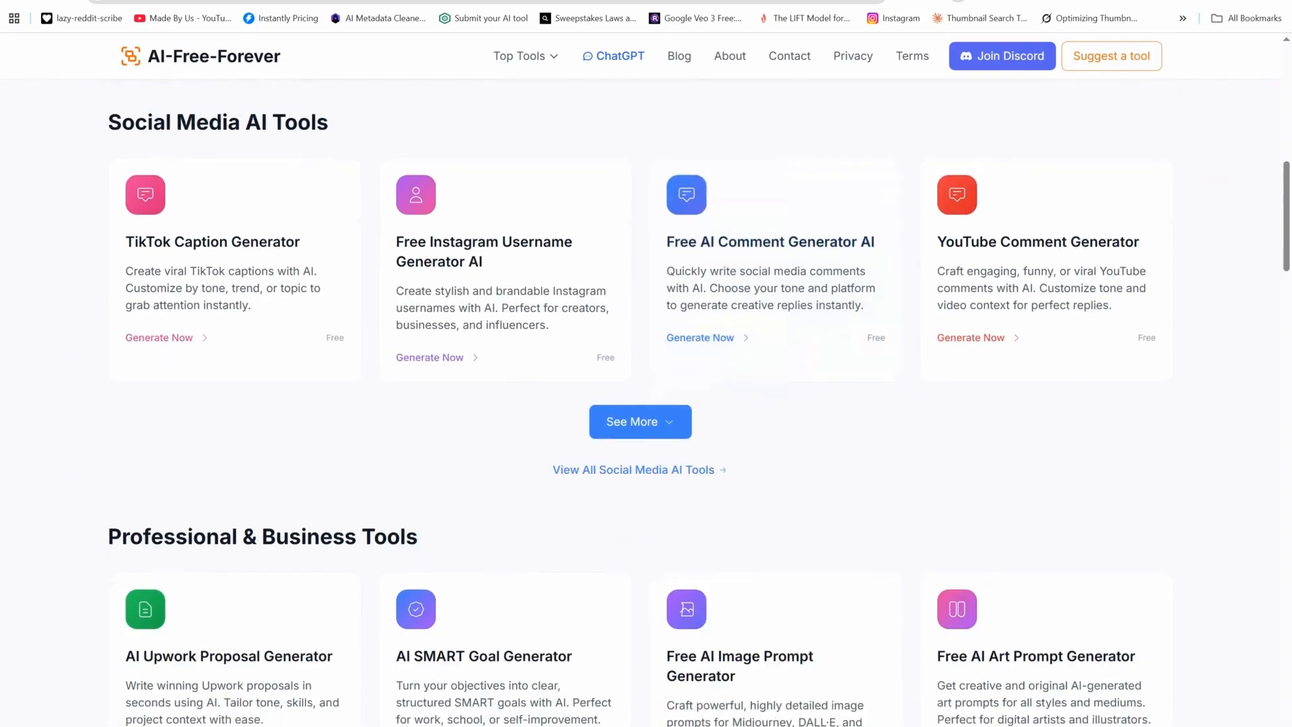
scroll(774, 404, down, 3)
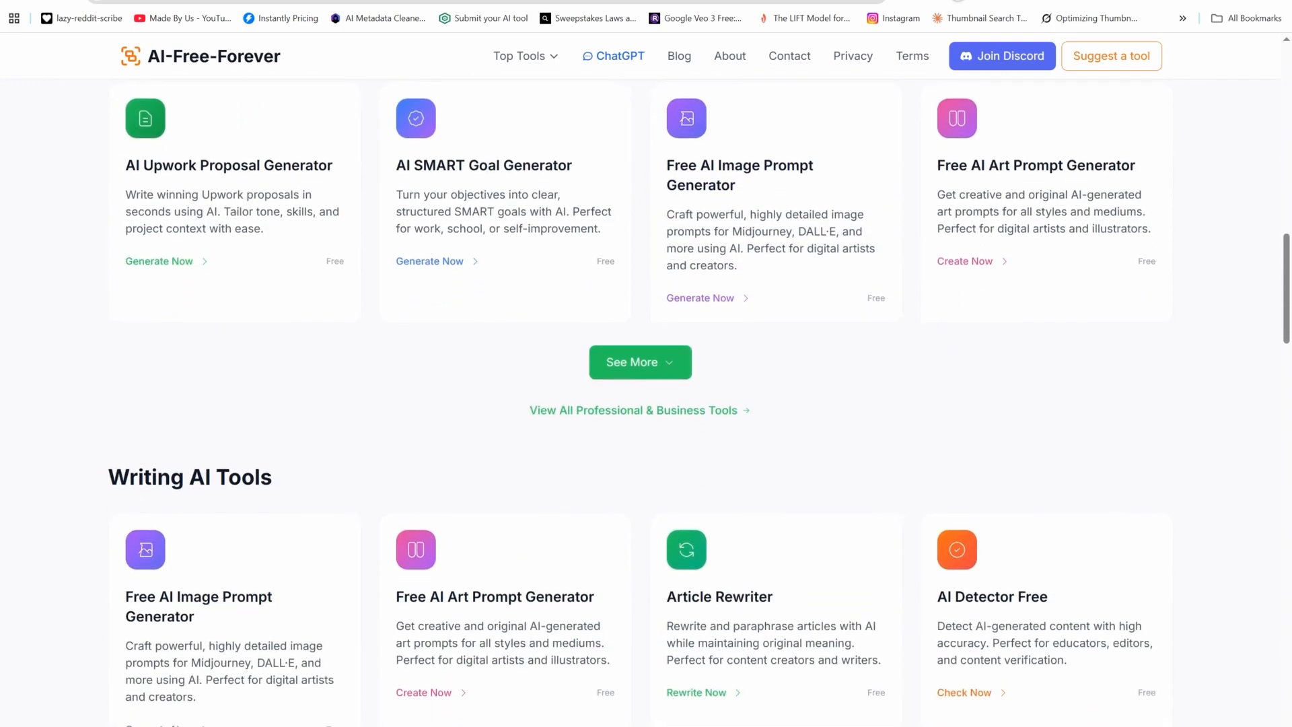
scroll(759, 250, down, 9)
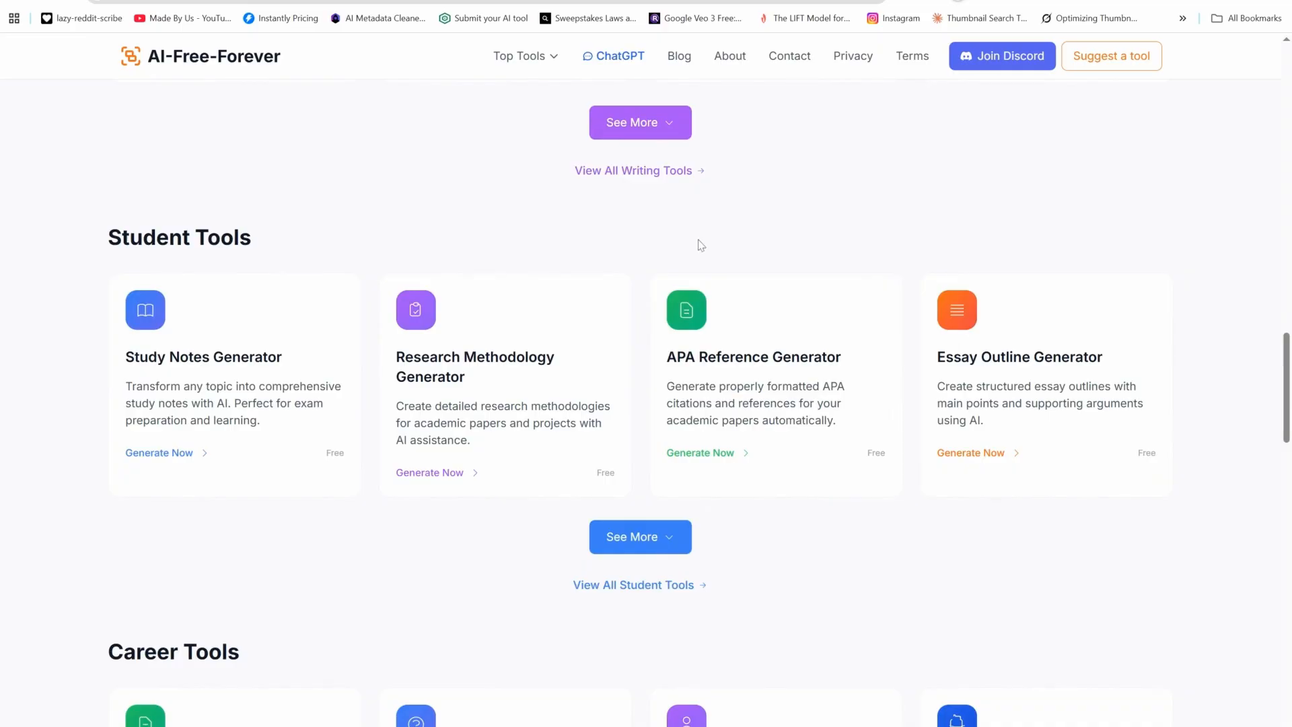
scroll(796, 483, up, 10)
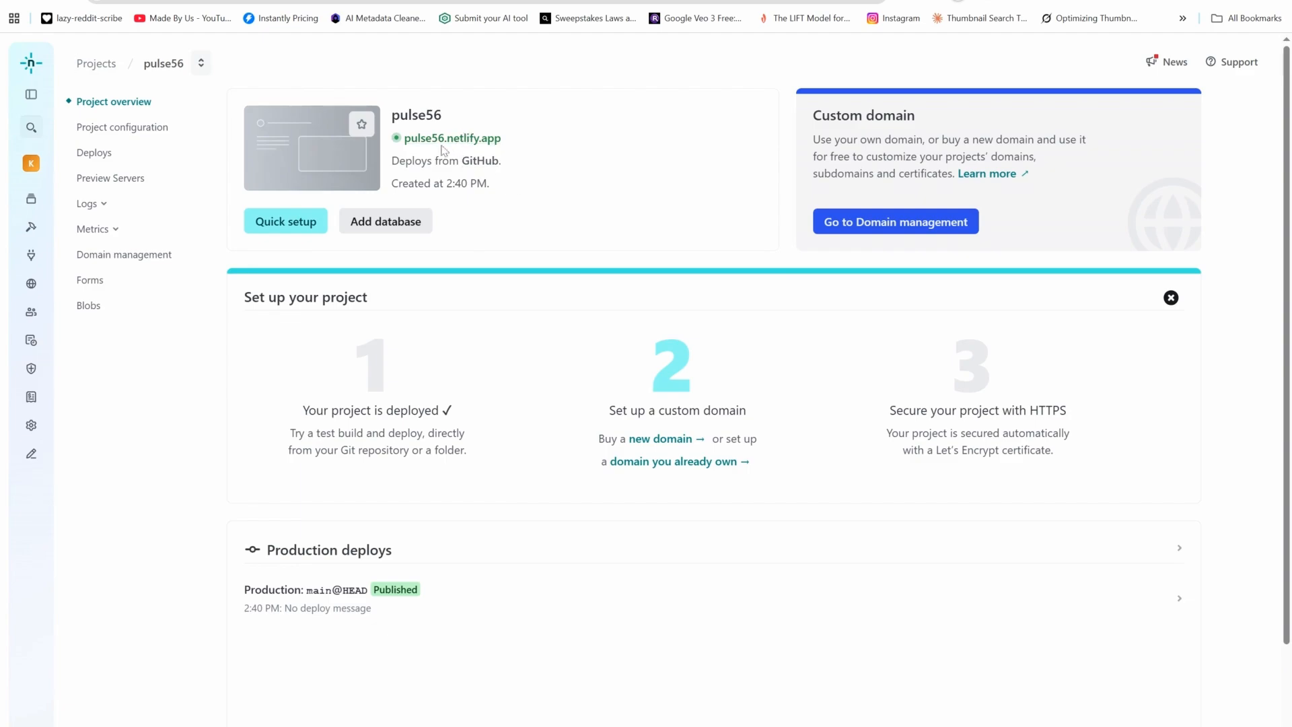
Switch back to the pulse56 project on Netlify and open its live site at pulse56.netlify.app
click(441, 139)
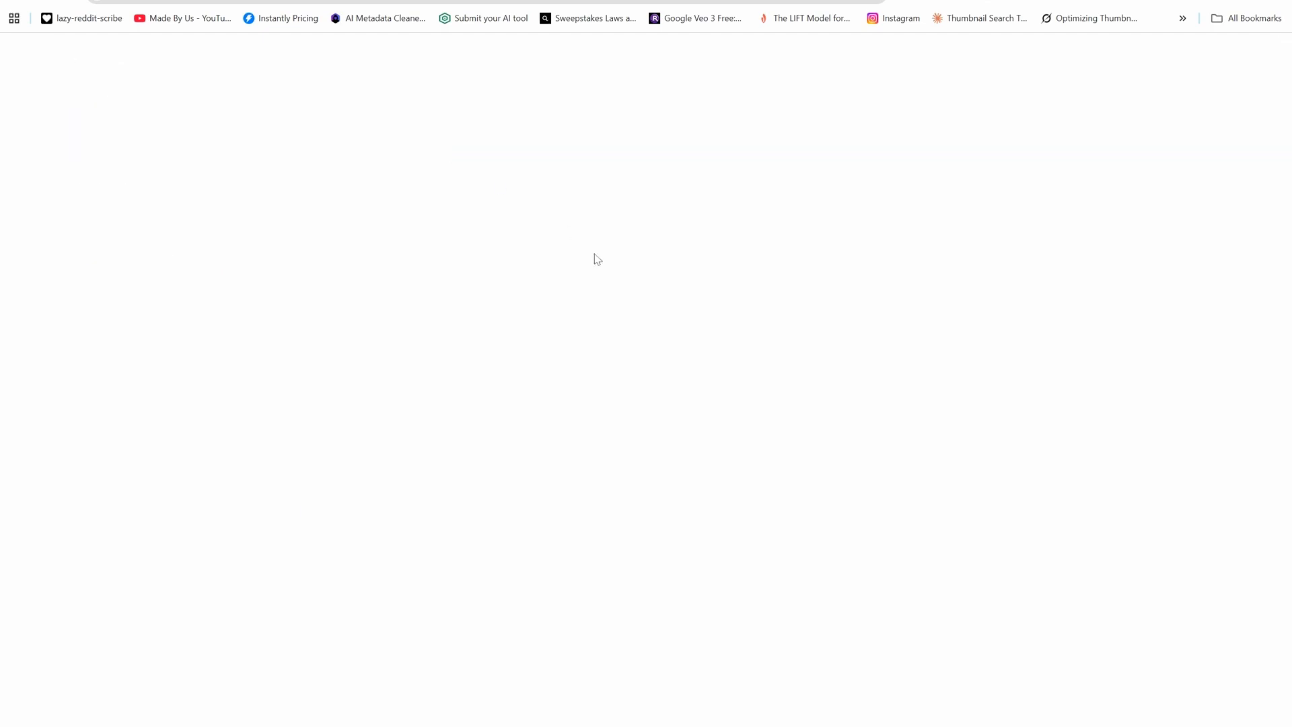